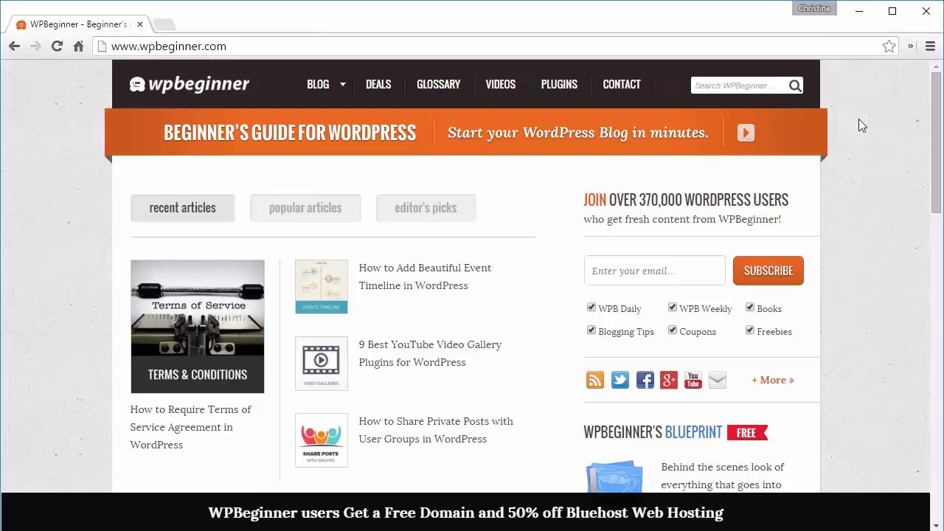
Step: Find WPBeginner's HostGator hosting coupon and open HostGator's 57%-off offer from $2.99/mo
click(370, 89)
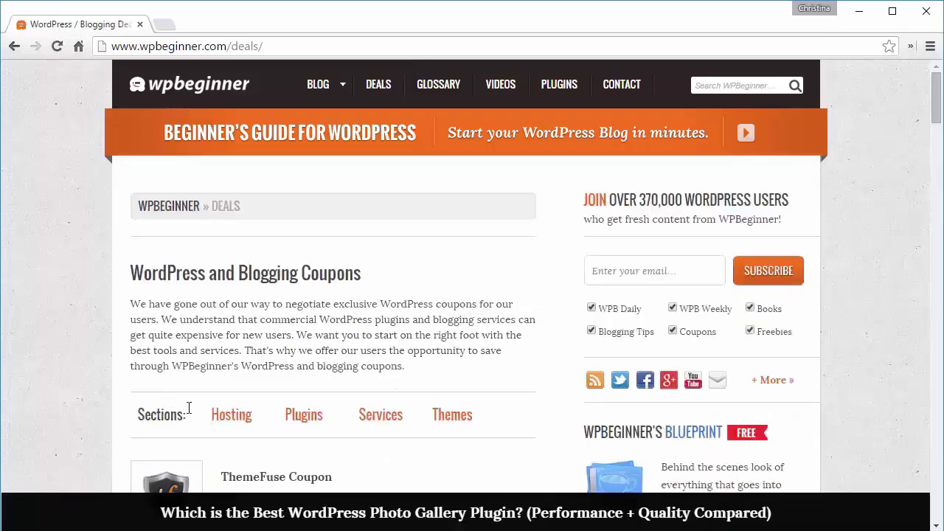
click(221, 414)
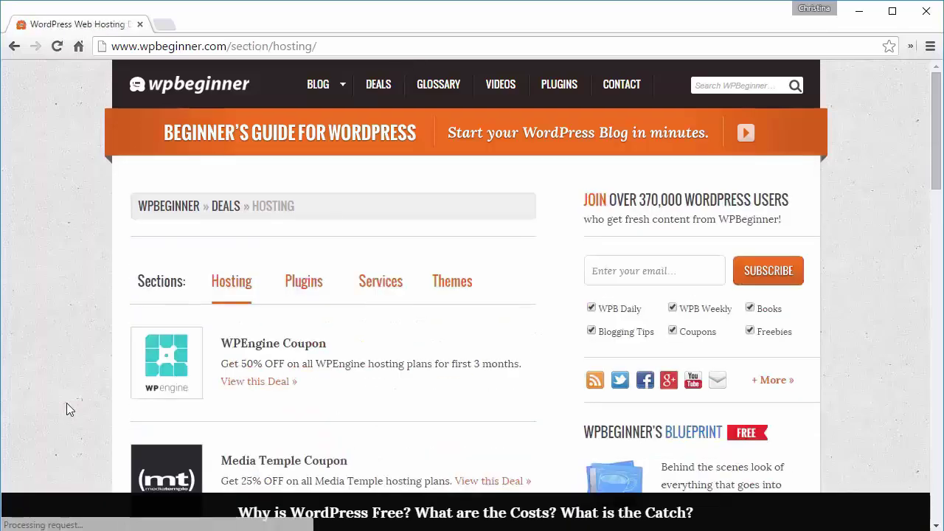
scroll(66, 404, down, 5)
scroll(67, 403, down, 8)
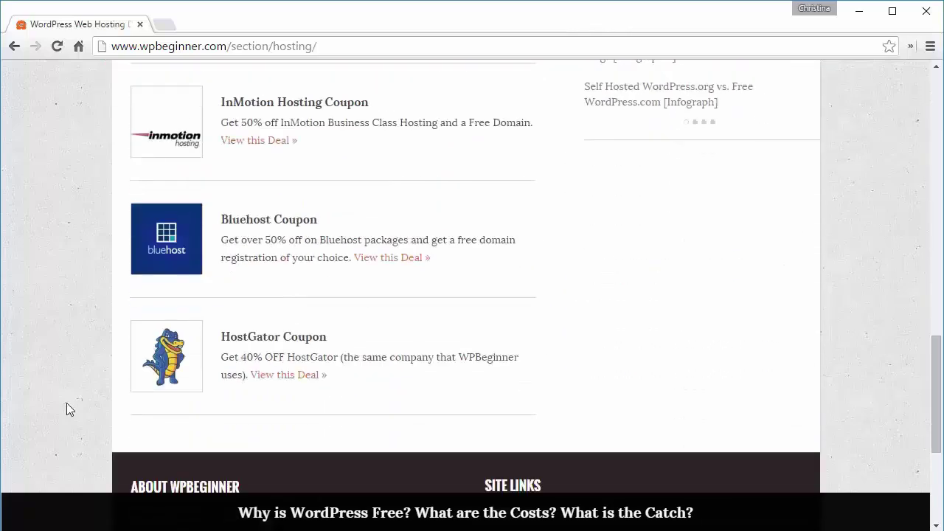
click(244, 339)
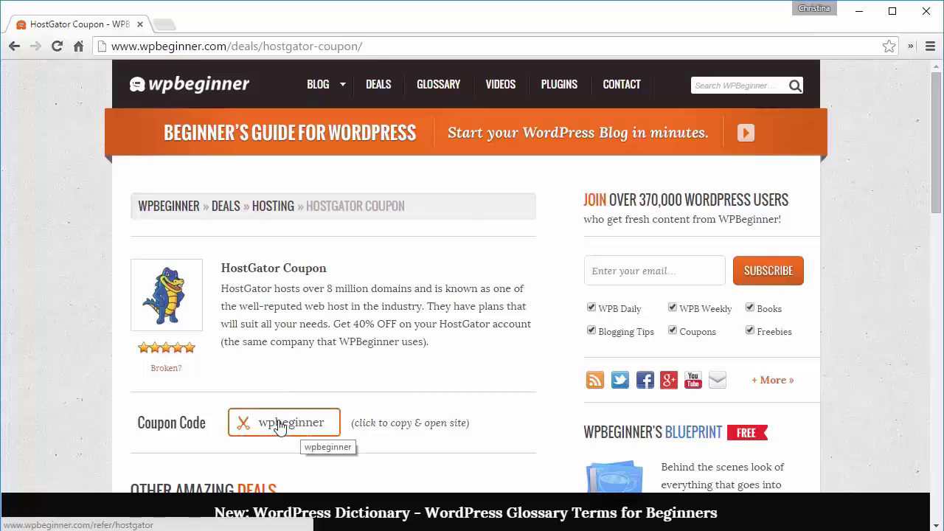
click(279, 426)
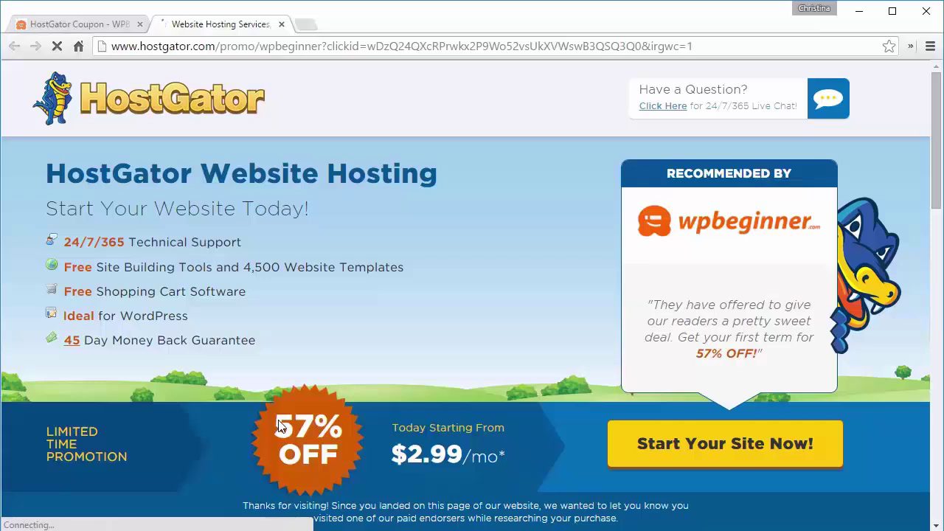
Step: Open HostGator's order form, try the existing-domain option, then return to Register a New Domain
click(729, 452)
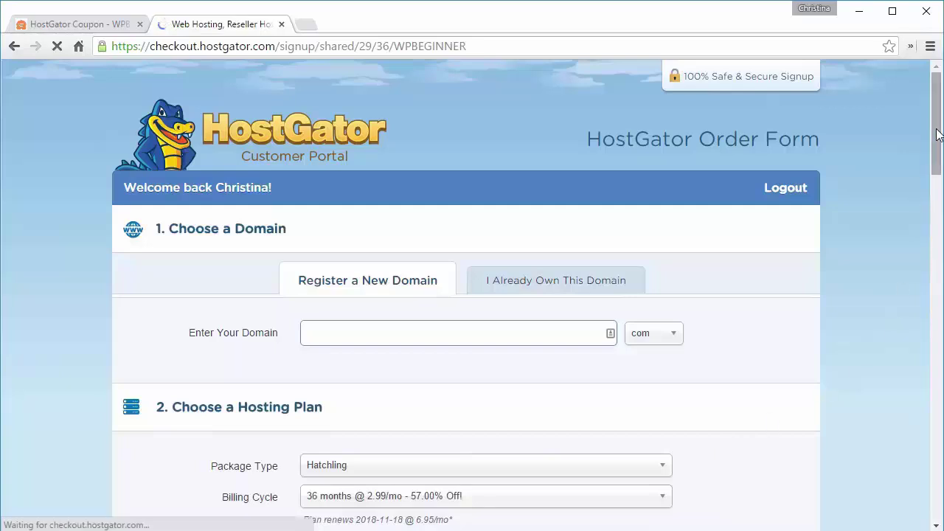
drag(937, 133, 937, 166)
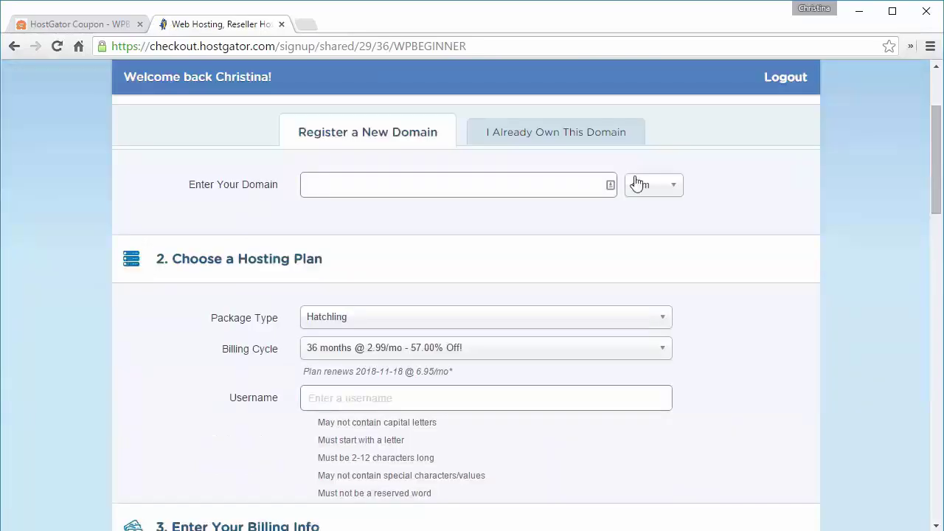
click(495, 185)
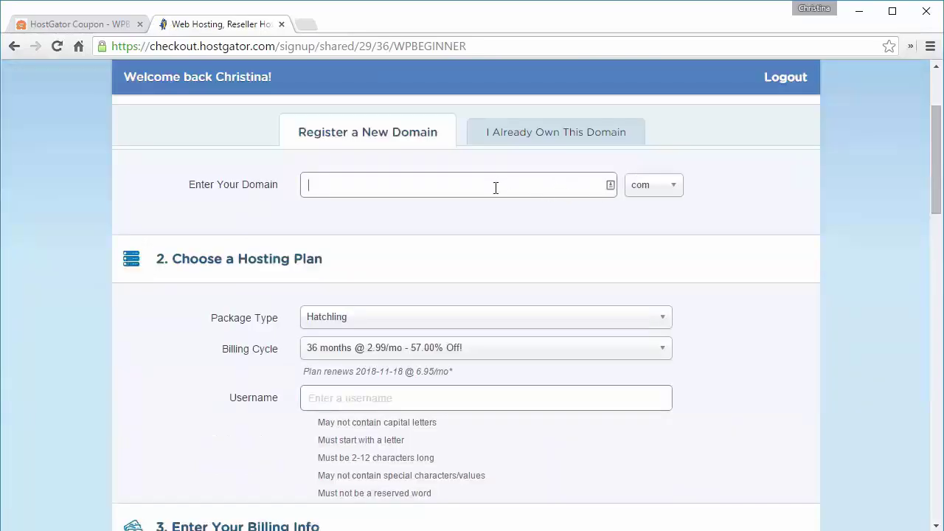
click(537, 140)
click(538, 140)
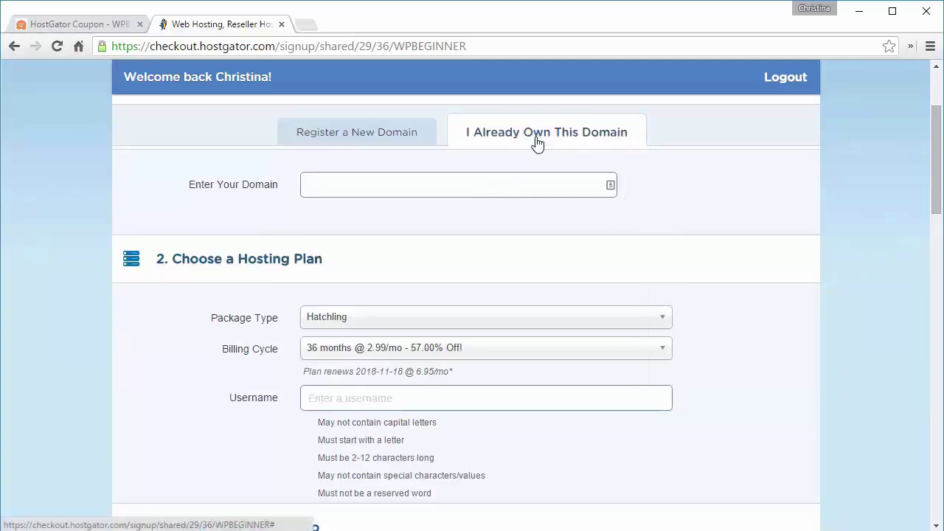
click(347, 135)
Step: Check availability of the 'startawpsite' domain and review the checkout form
click(365, 185)
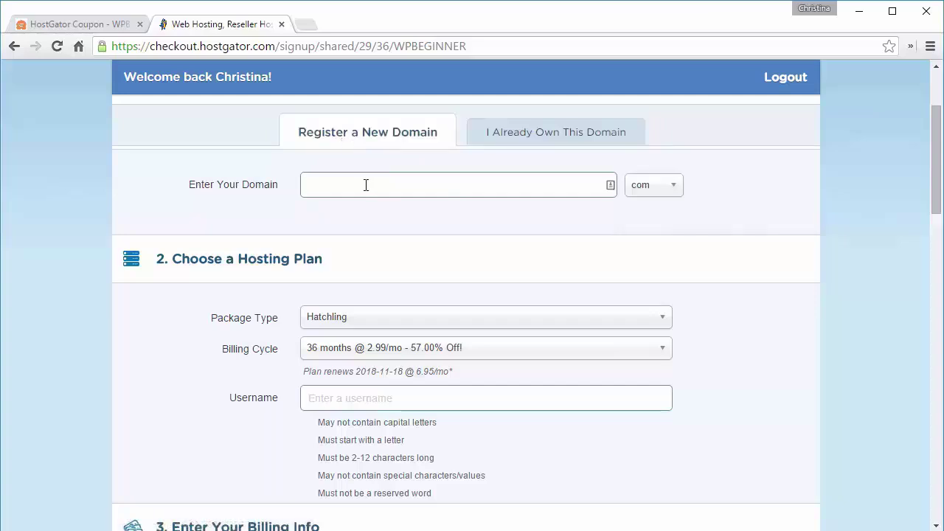
text(startawpsite)
key(Tab)
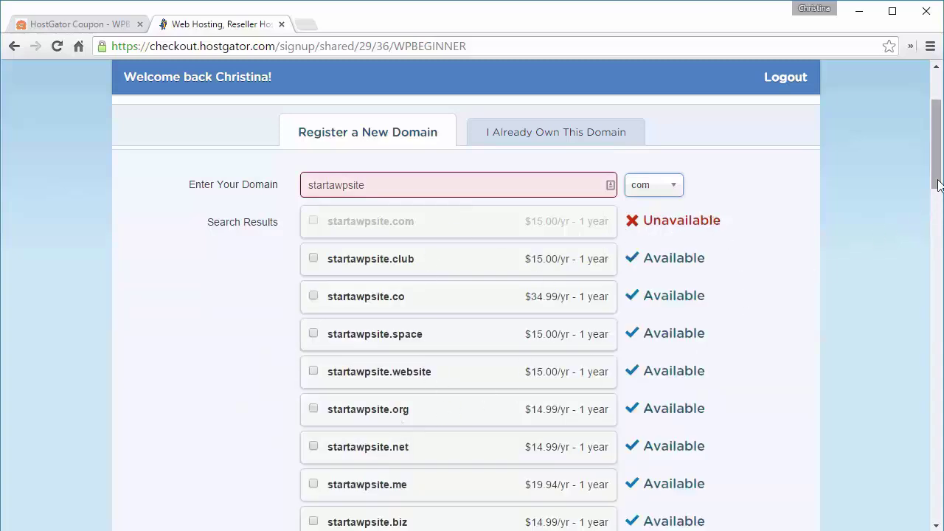
drag(938, 185, 939, 246)
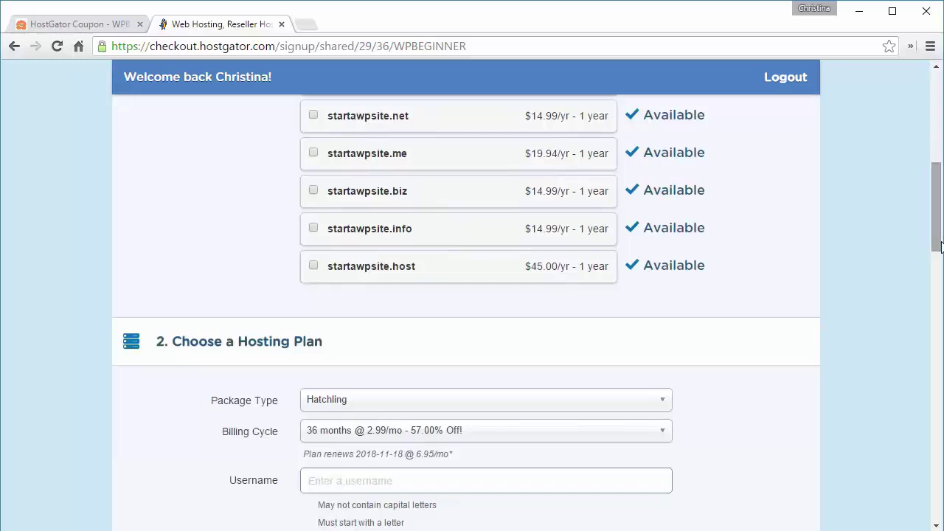
drag(934, 189, 899, 224)
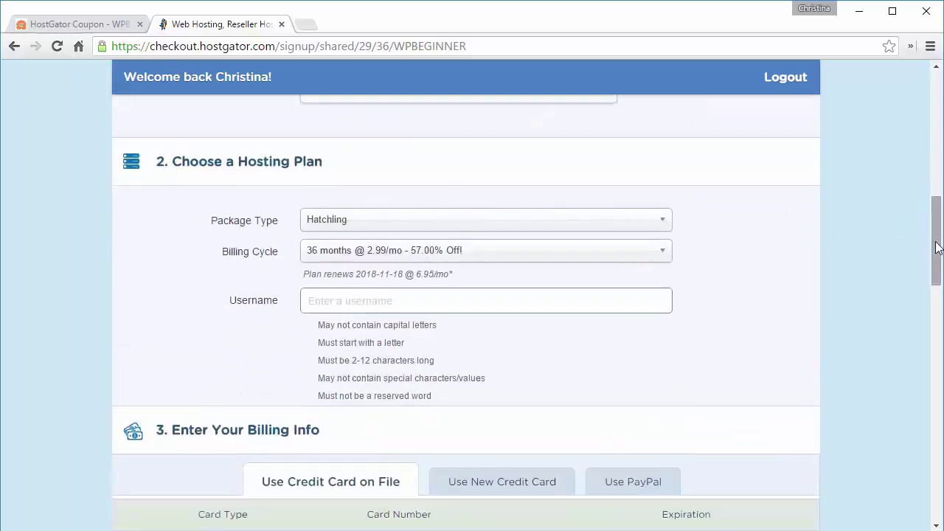
drag(938, 248, 938, 260)
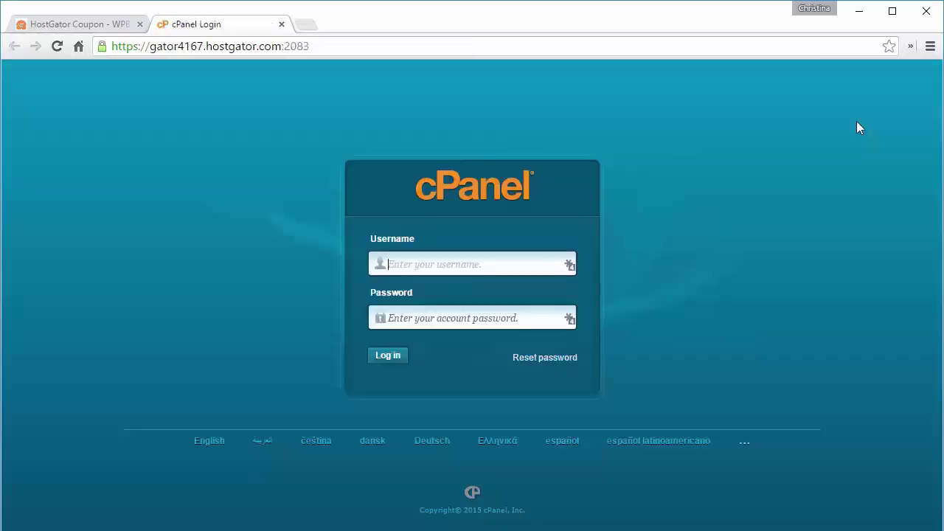
Step: Sign in to cPanel with the account username and password
text(wpbeginner)
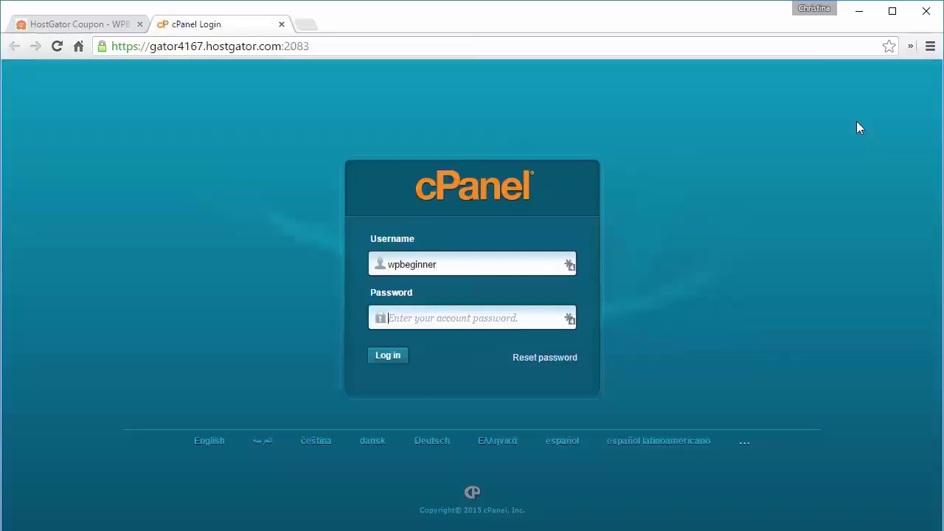
key(ctrl+v)
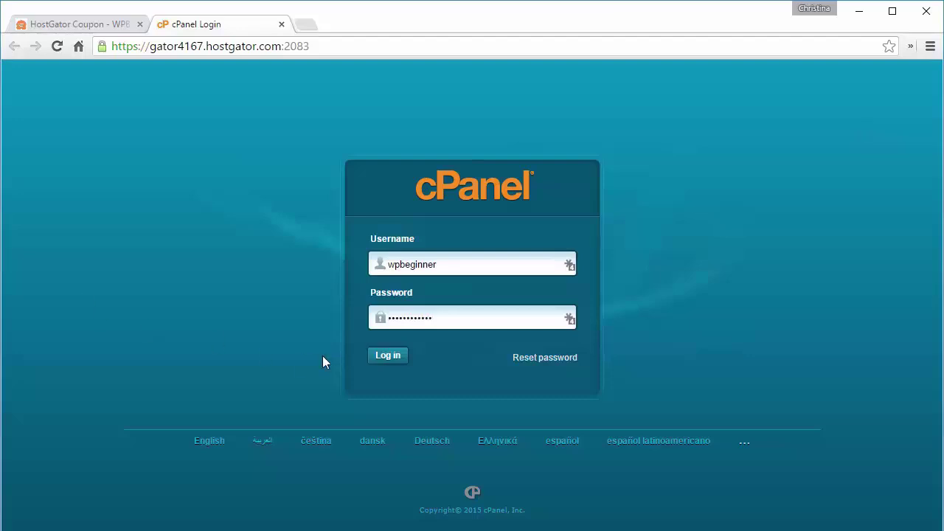
click(381, 357)
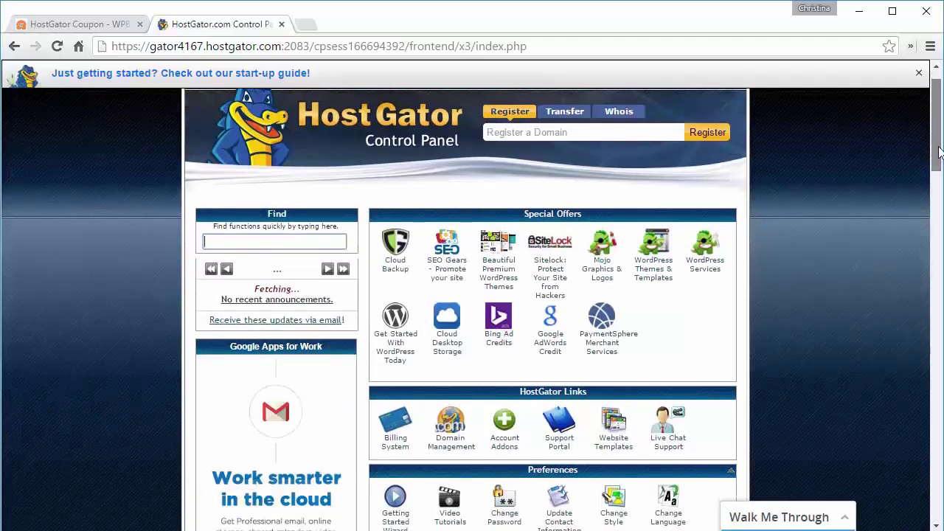
Step: Launch QuickInstall from the Software and Services section
scroll(937, 216, down, 2)
scroll(936, 216, down, 10)
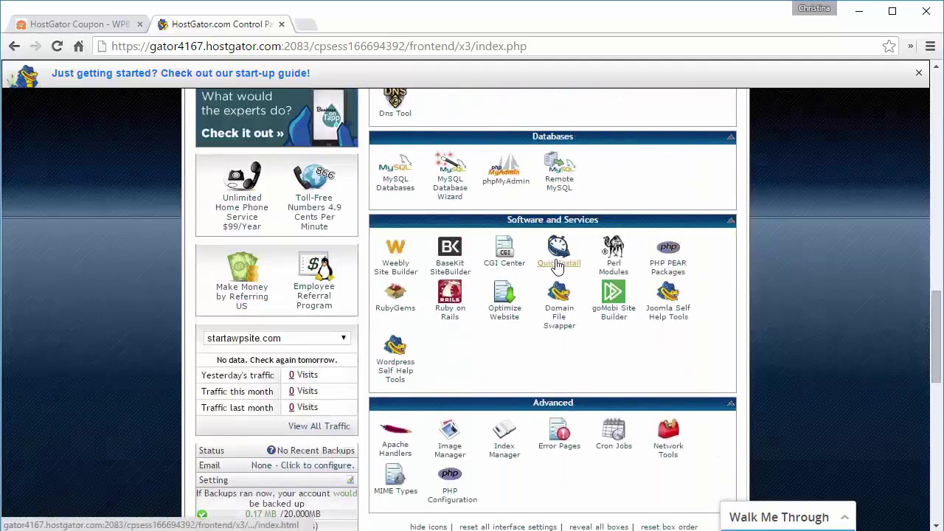
click(558, 264)
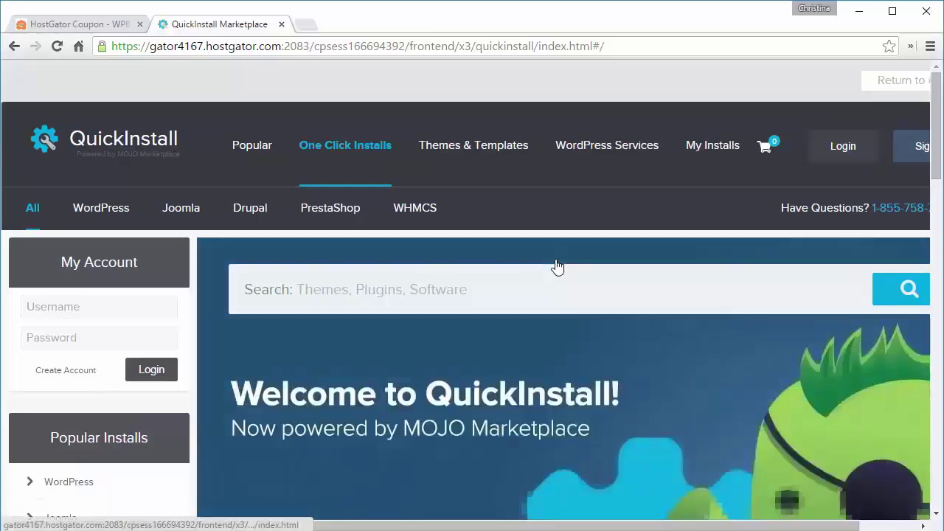
Step: Open the free WordPress install form and choose startawpsite.com as the domain
click(101, 213)
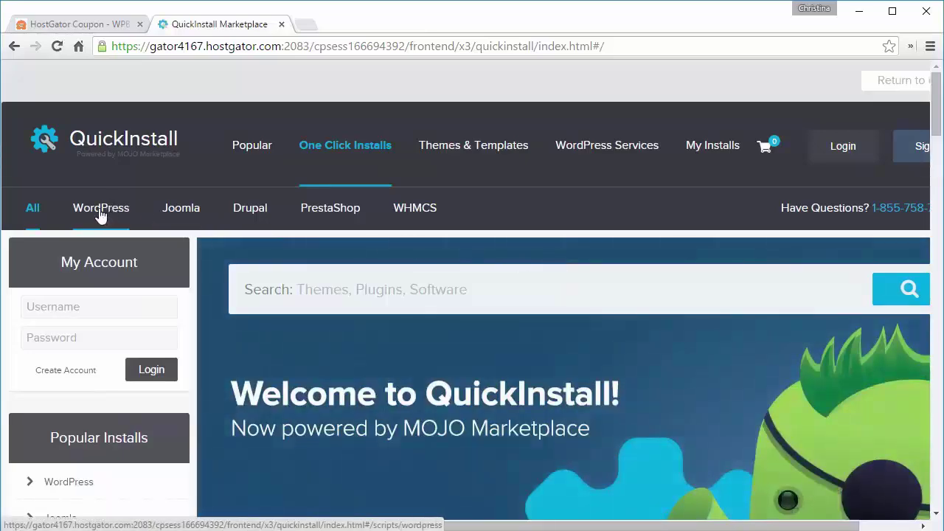
scroll(99, 213, down, 7)
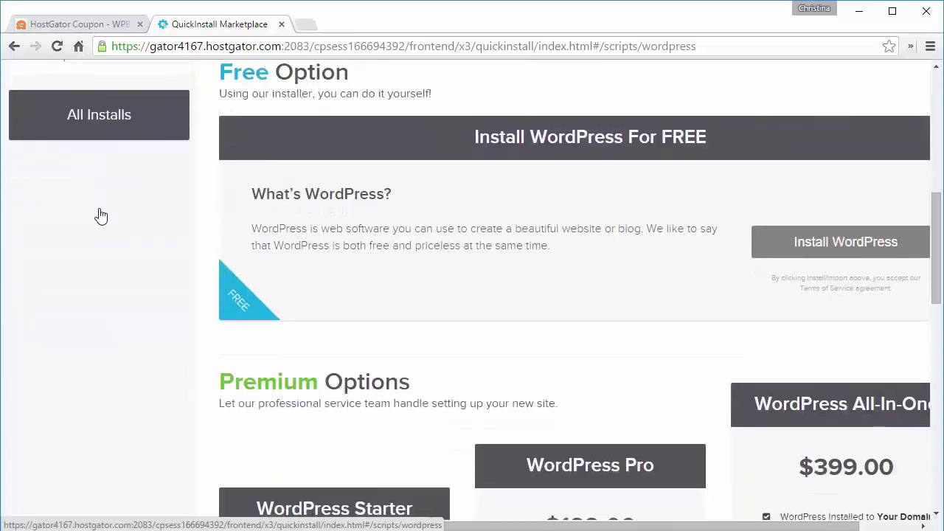
click(829, 243)
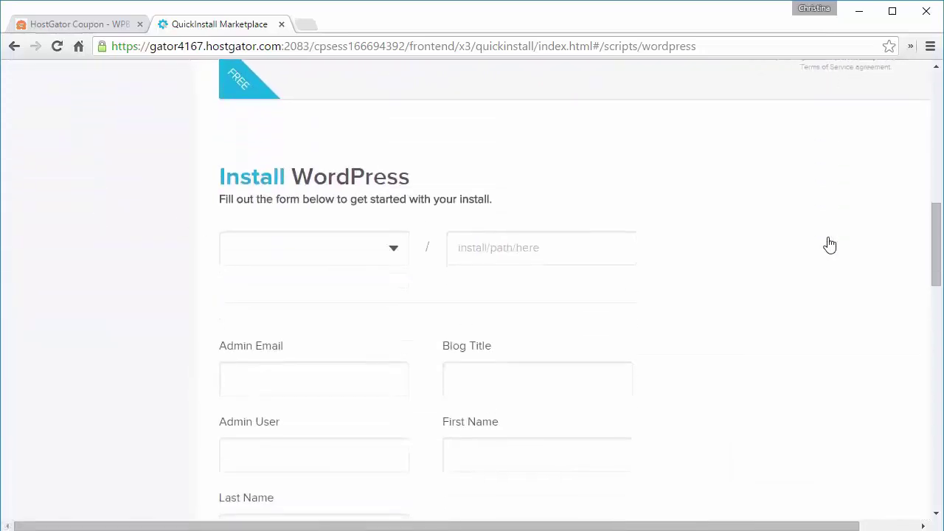
click(393, 250)
click(263, 288)
Step: Fill in admin email, blog title 'My Photography Site', admin username and name, then submit
click(263, 379)
drag(936, 244, 940, 277)
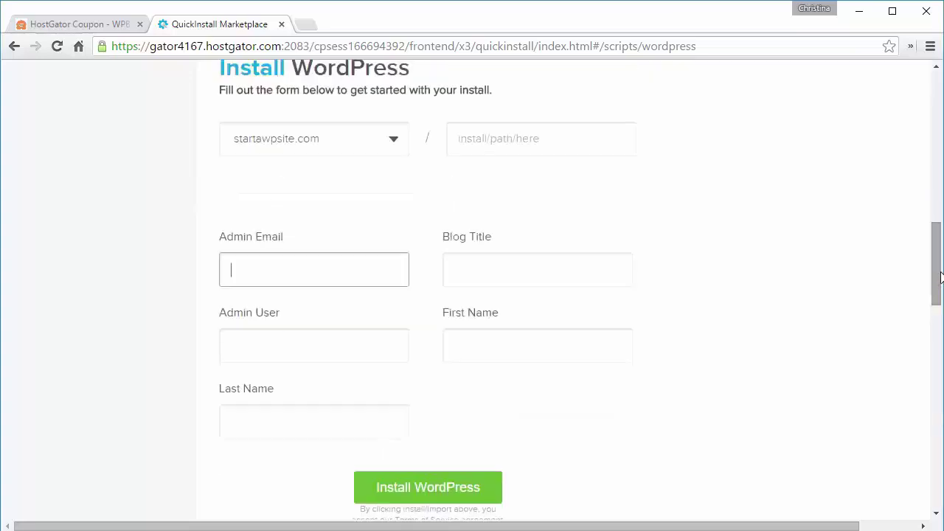
key(Tab)
text(My Photography Site)
key(Tab)
text(wpbeginner)
key(Tab)
text(WP)
key(Tab)
text(Beginner)
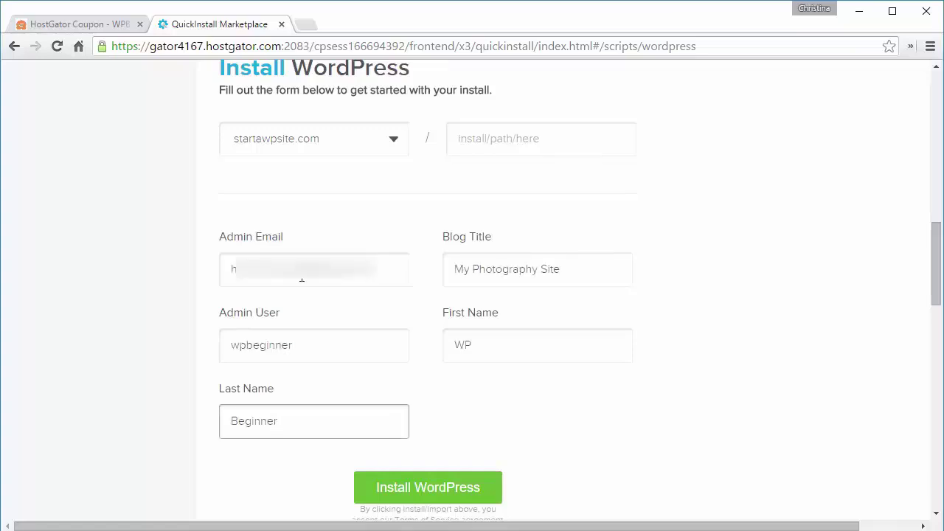
click(418, 497)
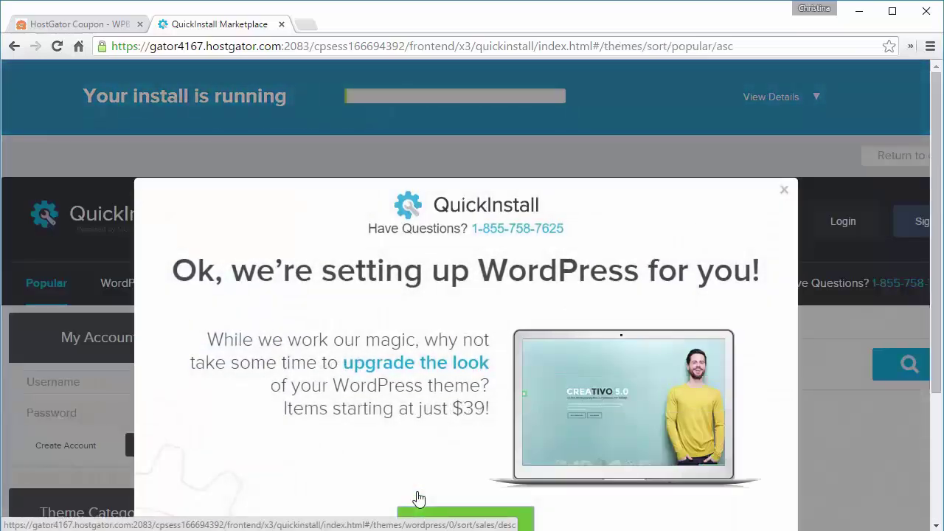
Step: Dismiss the theme promotion popup and go to the finished install's WordPress login page
scroll(417, 500, down, 2)
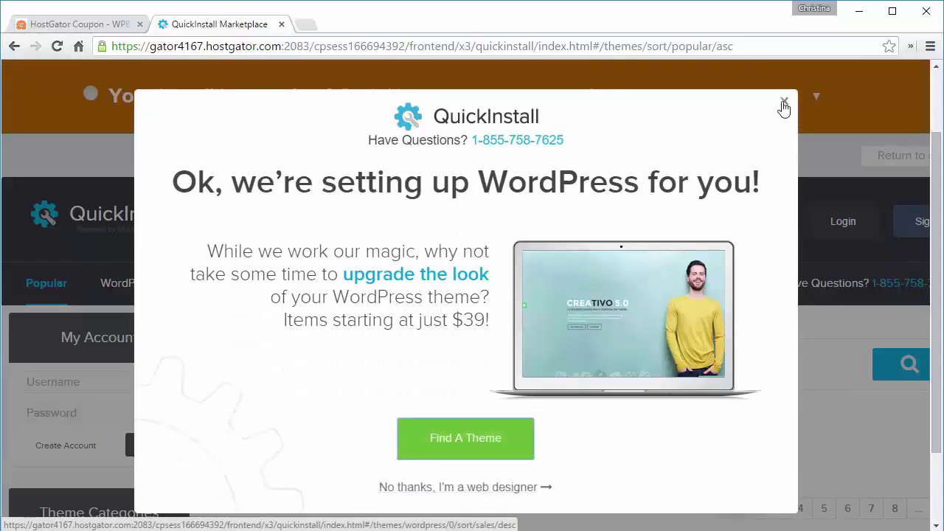
click(784, 101)
mouse_move(782, 104)
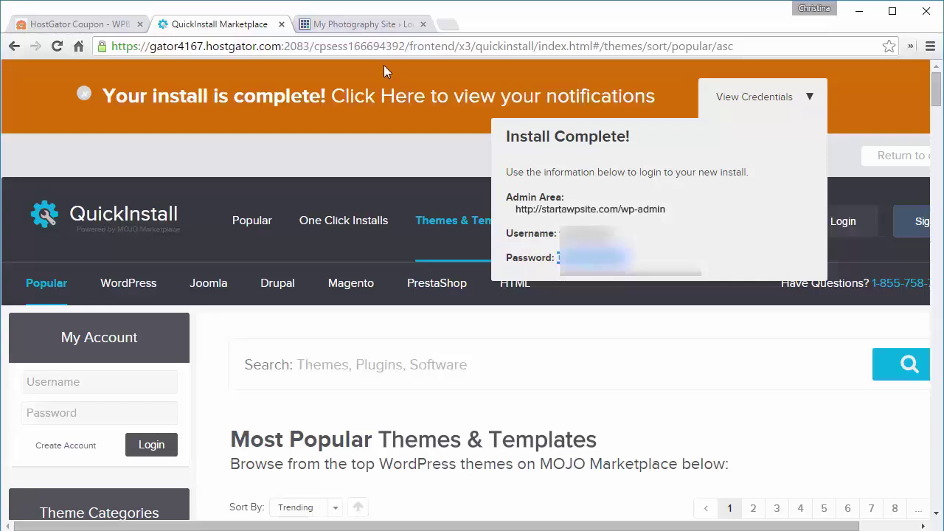
click(354, 25)
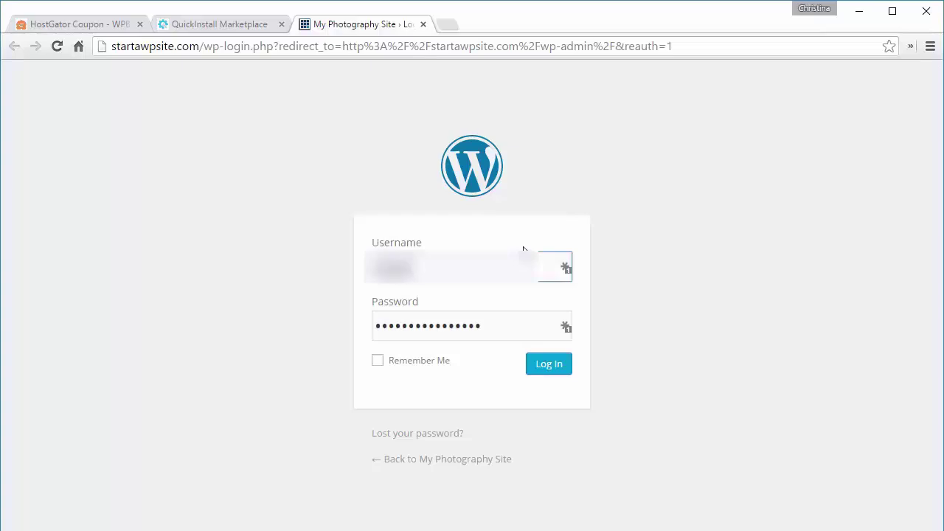
Step: Log in with the admin username and password, then view the Small Business front page
text(christina)
key(Tab)
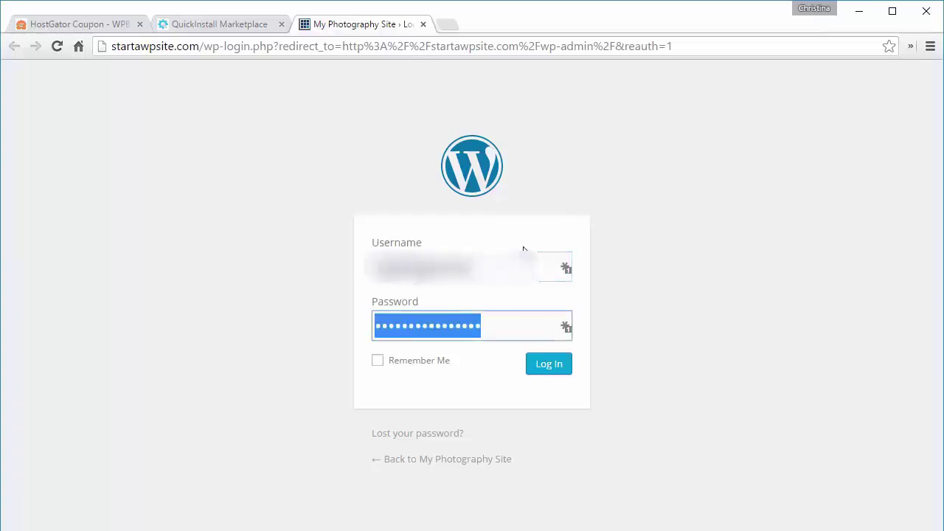
key(ctrl+v)
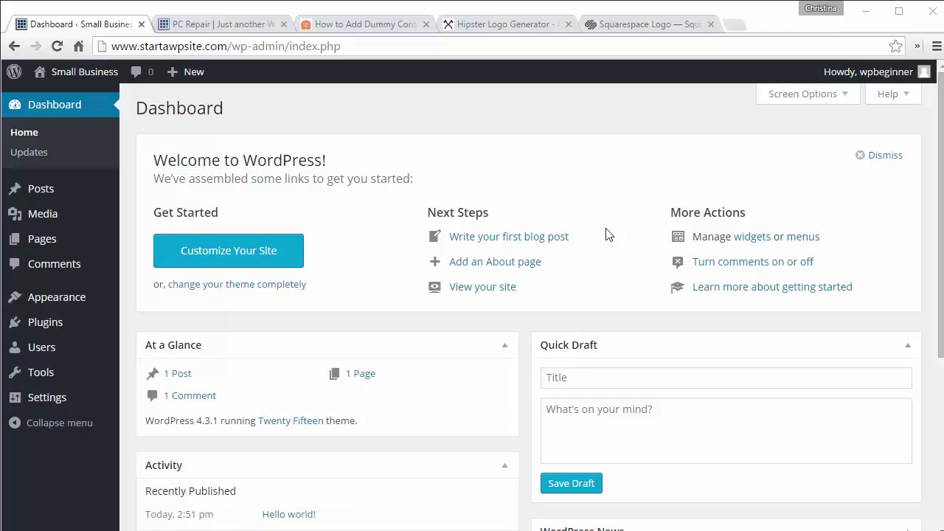
click(224, 24)
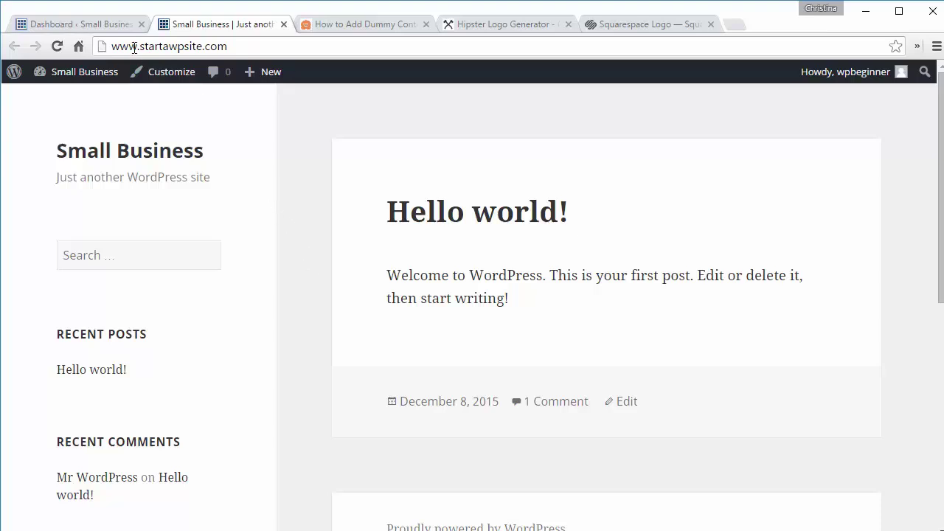
Step: Return to the dashboard and go to Appearance > Themes
click(100, 25)
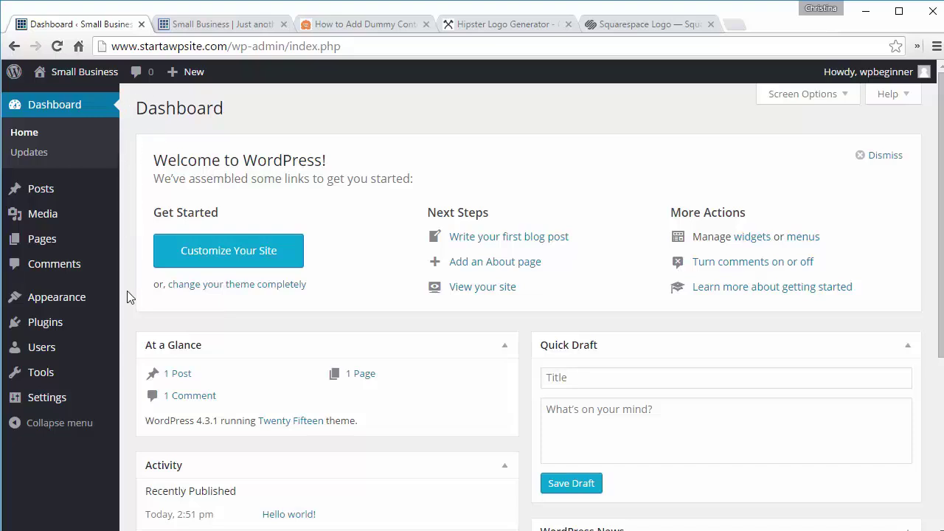
mouse_move(62, 300)
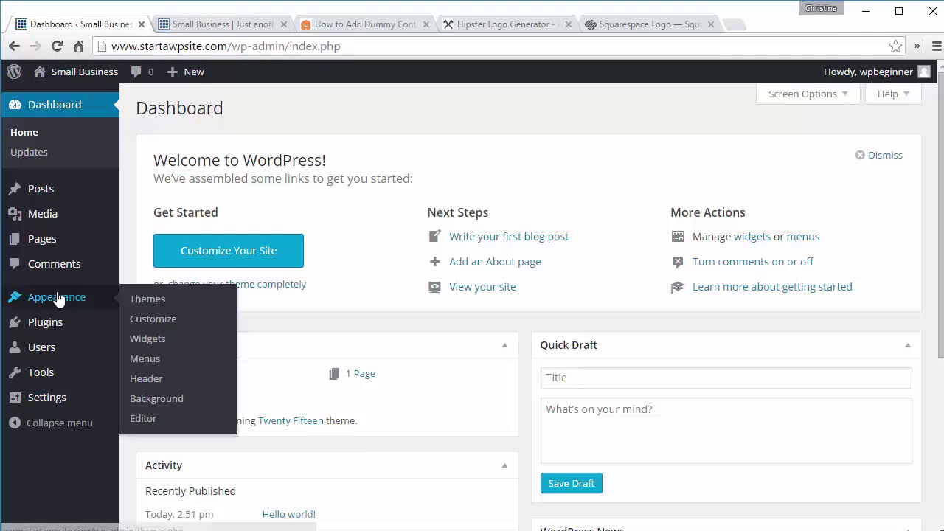
click(151, 302)
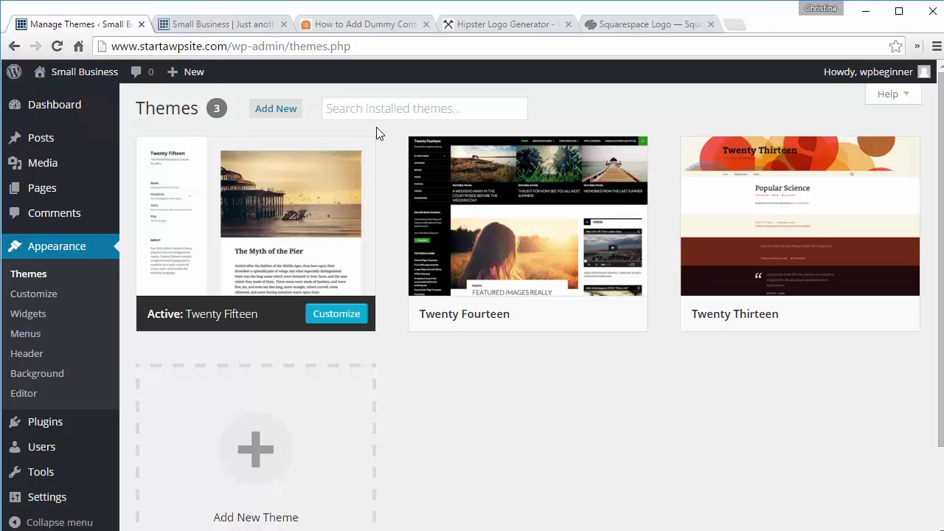
Step: On Add Themes, view the Popular and Latest themes, then show the Feature Filter options
click(283, 110)
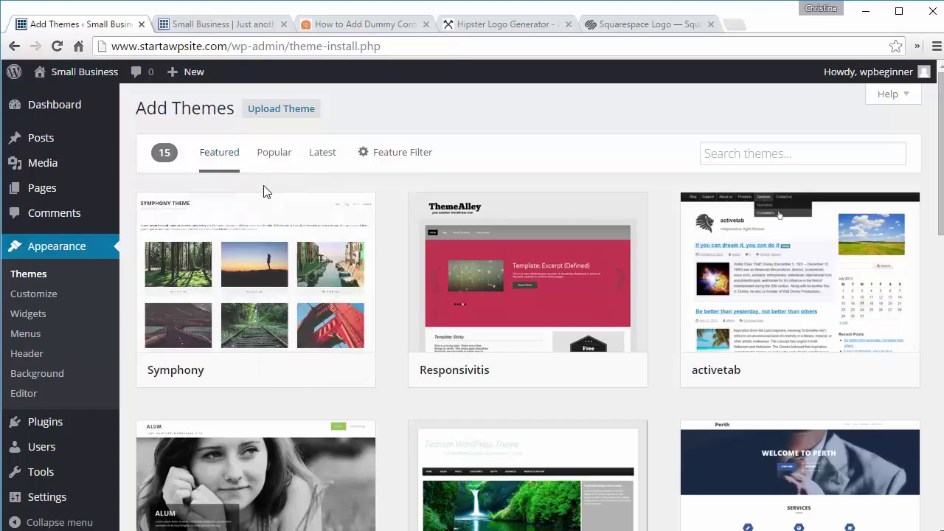
click(275, 157)
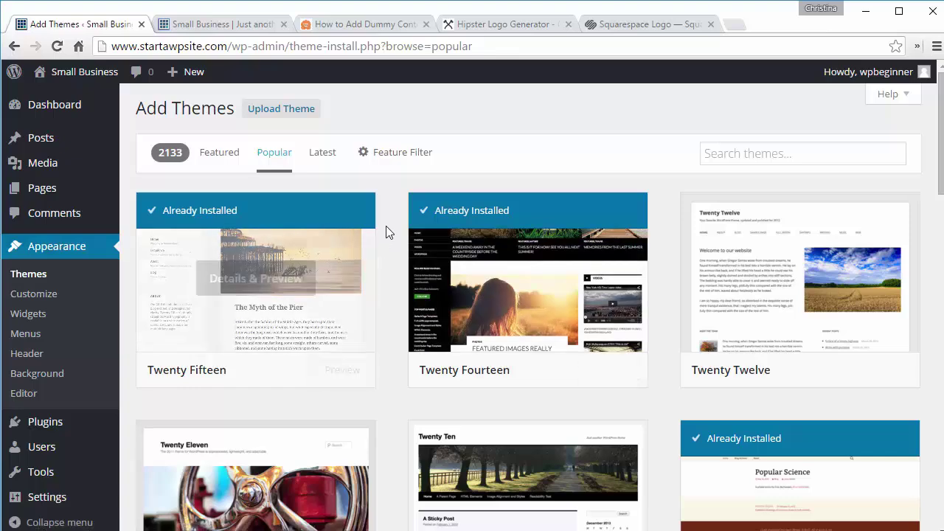
click(323, 156)
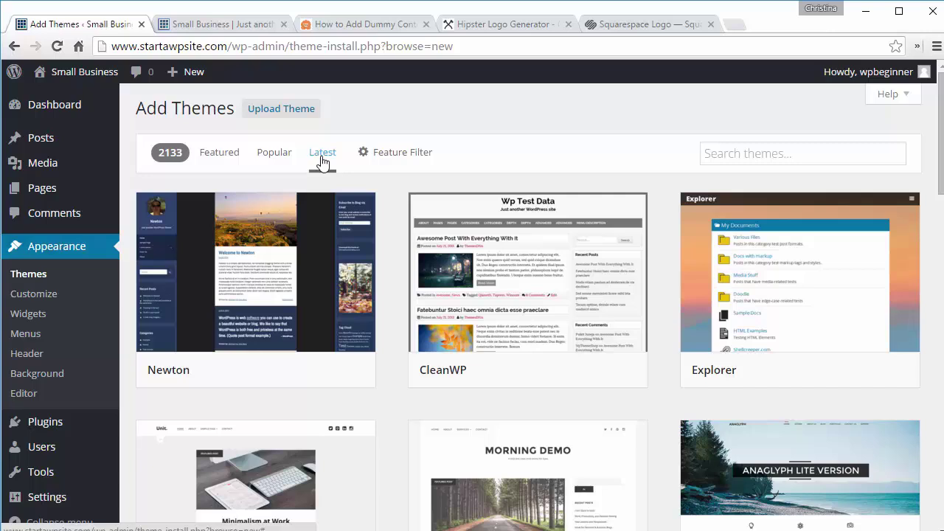
click(391, 159)
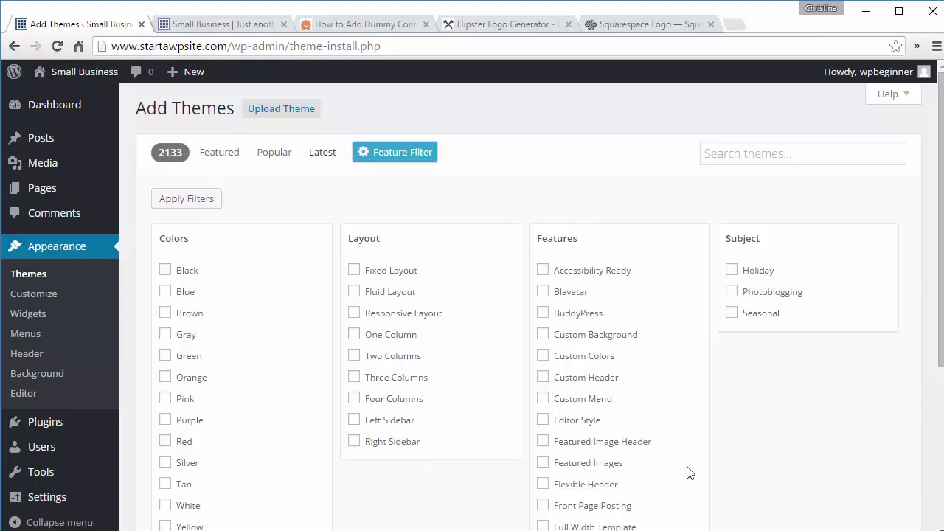
Step: Search the theme directory for 'small business' and scroll through the results
click(720, 152)
text(small busines)
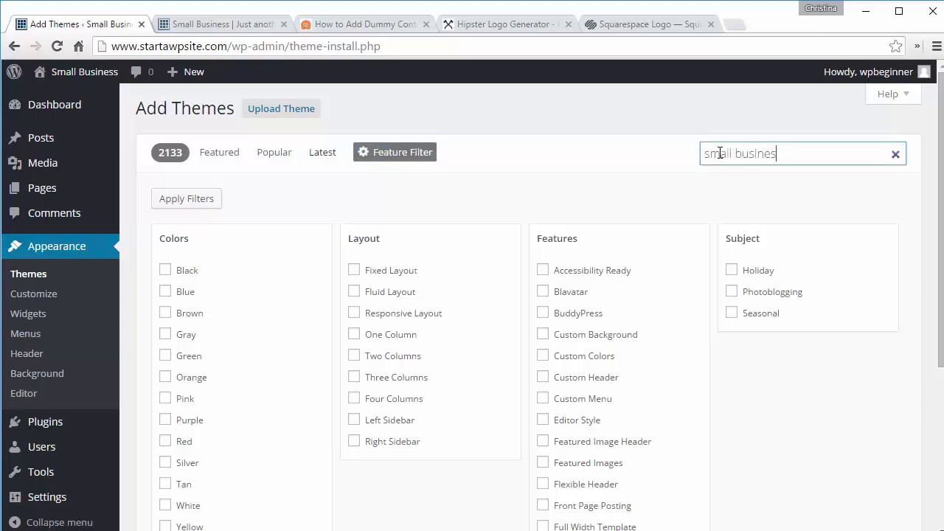
text(s)
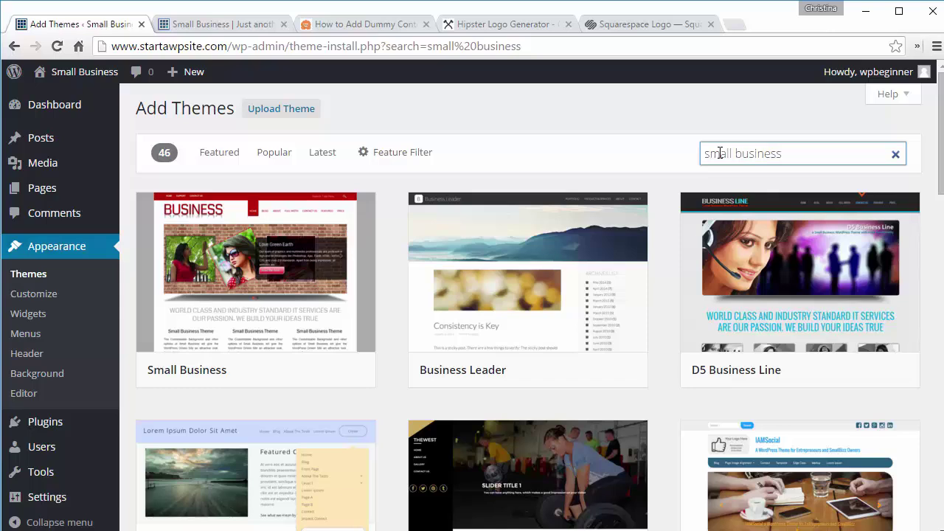
scroll(661, 187, down, 4)
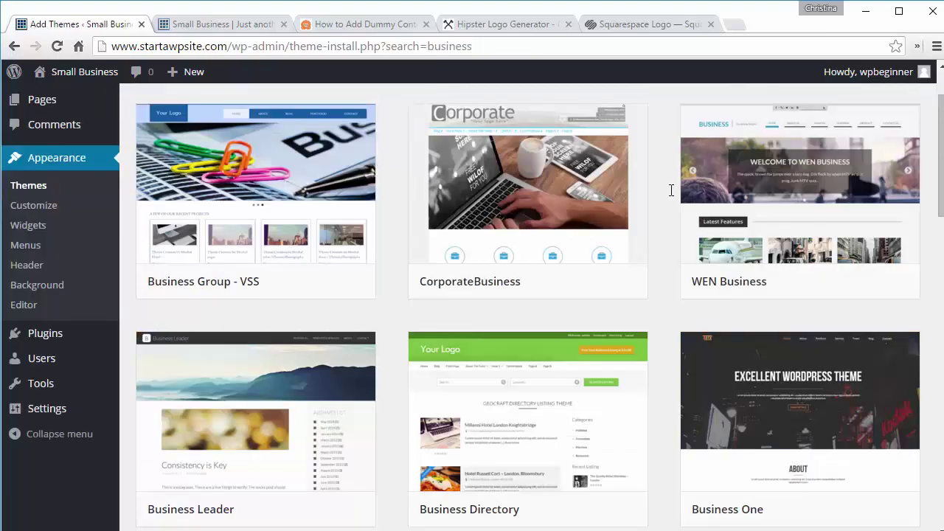
scroll(671, 191, up, 1)
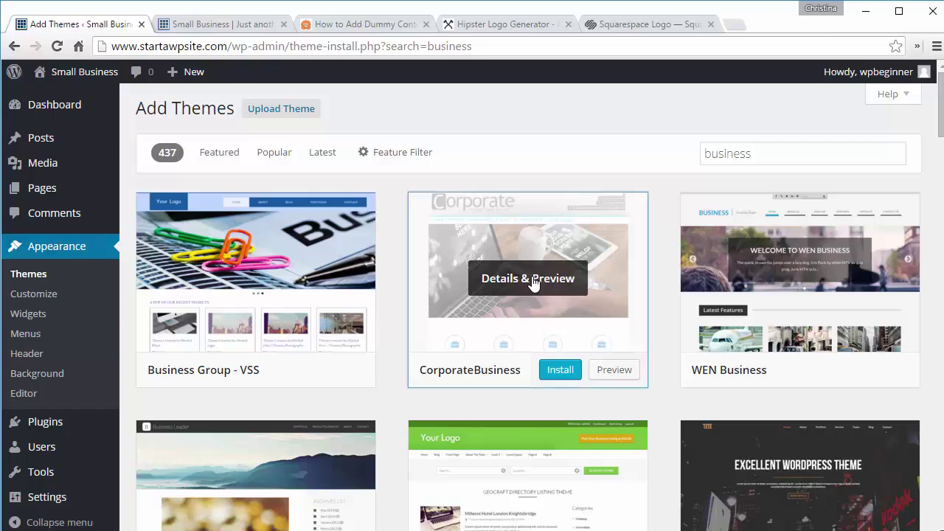
Step: Preview CorporateBusiness, then install and activate Modern Business 1.1.9
click(533, 281)
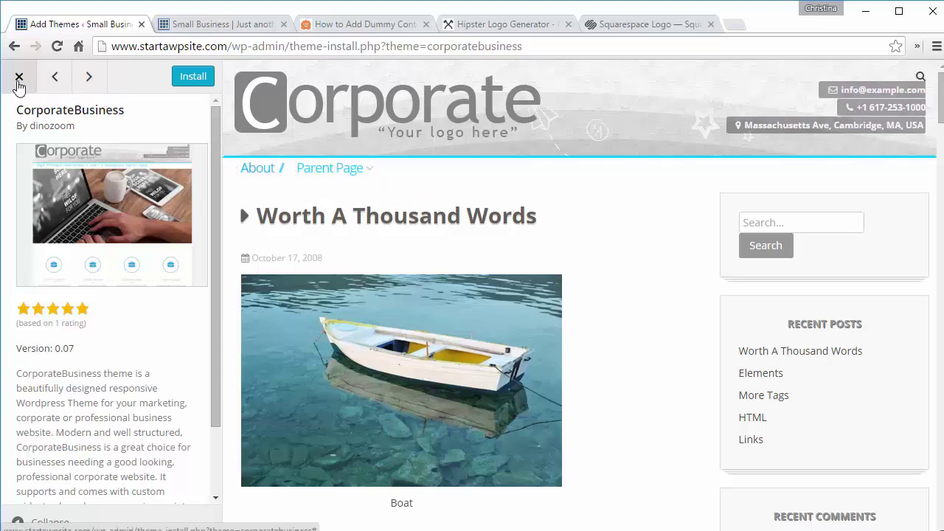
click(19, 78)
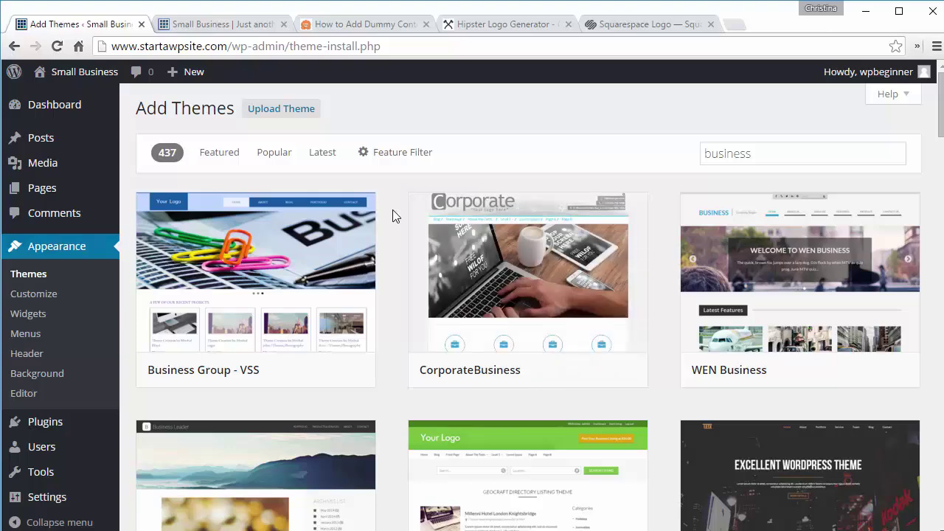
scroll(392, 215, down, 5)
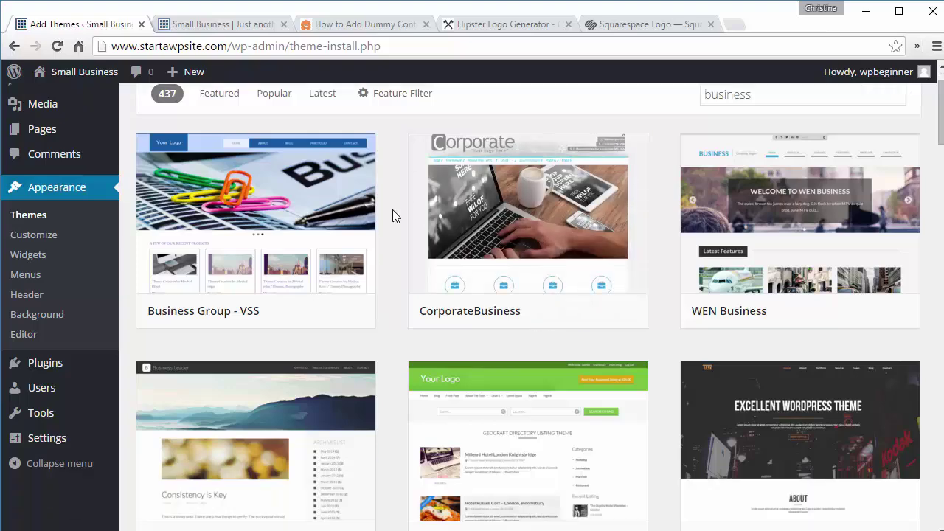
scroll(392, 216, down, 6)
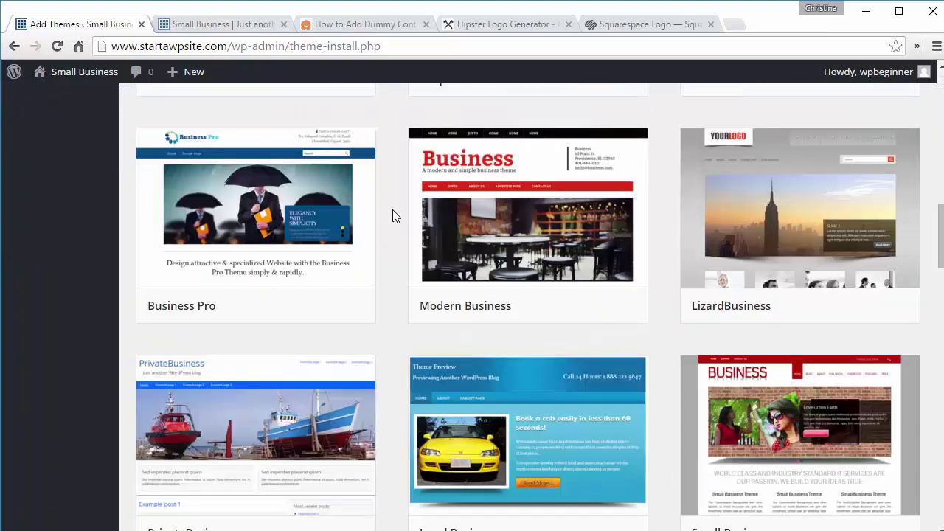
click(558, 307)
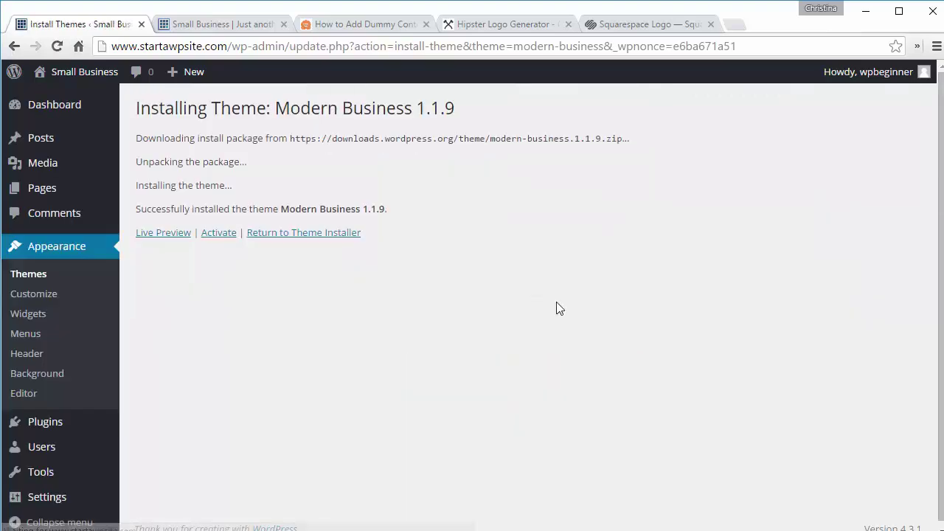
click(218, 234)
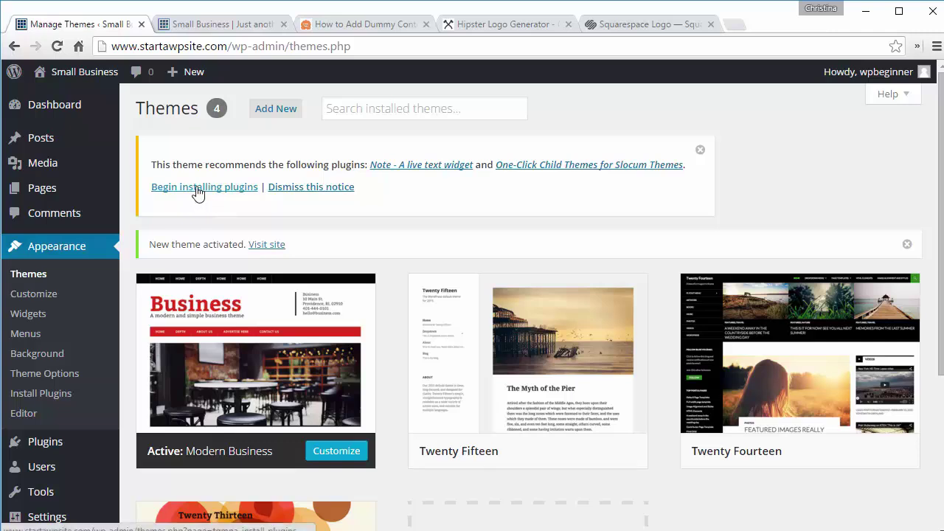
Step: Bulk-install both recommended plugins, Note live text widget and One-Click Child Themes
click(198, 189)
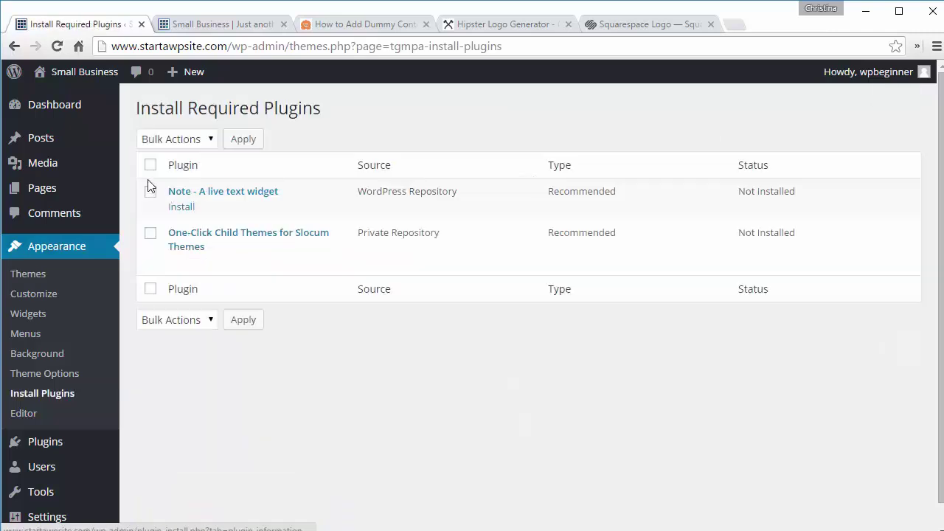
click(151, 165)
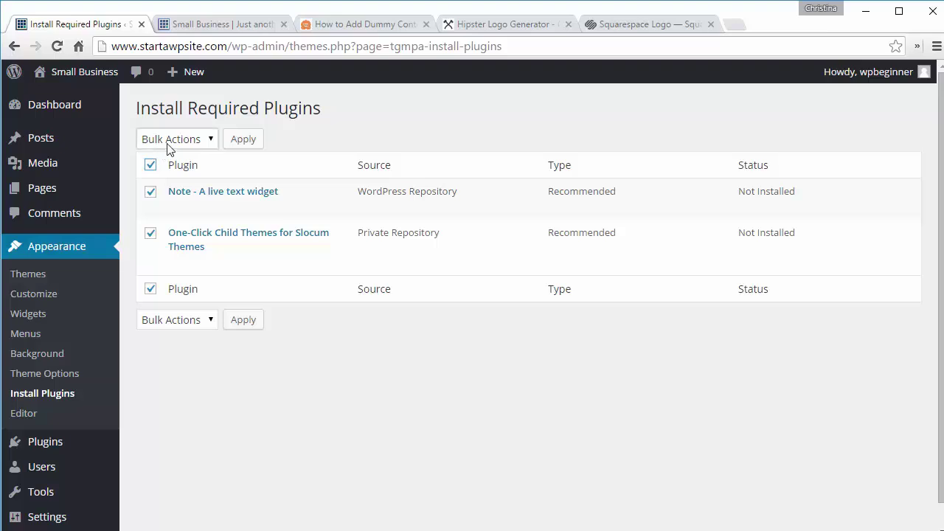
click(168, 144)
click(163, 174)
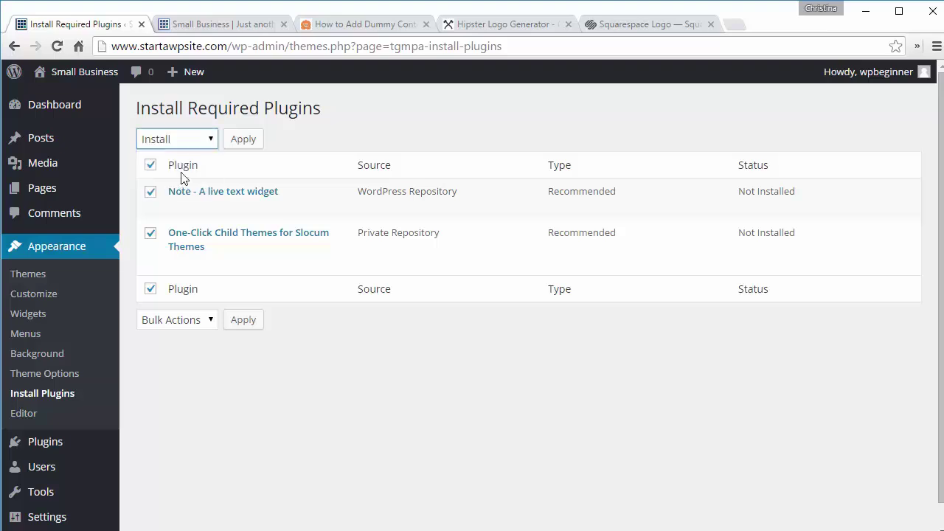
click(245, 147)
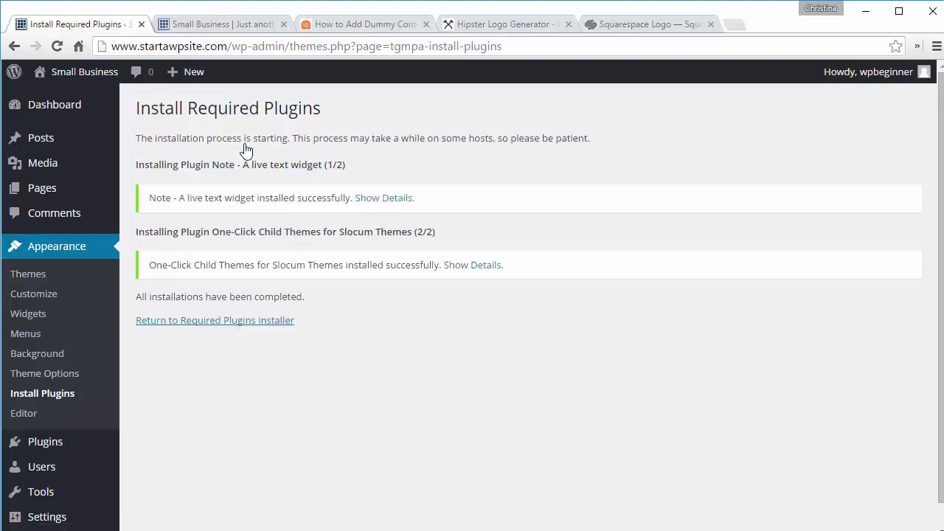
Step: Back on the recommended plugins list, bulk-activate both installed plugins
click(200, 320)
click(163, 140)
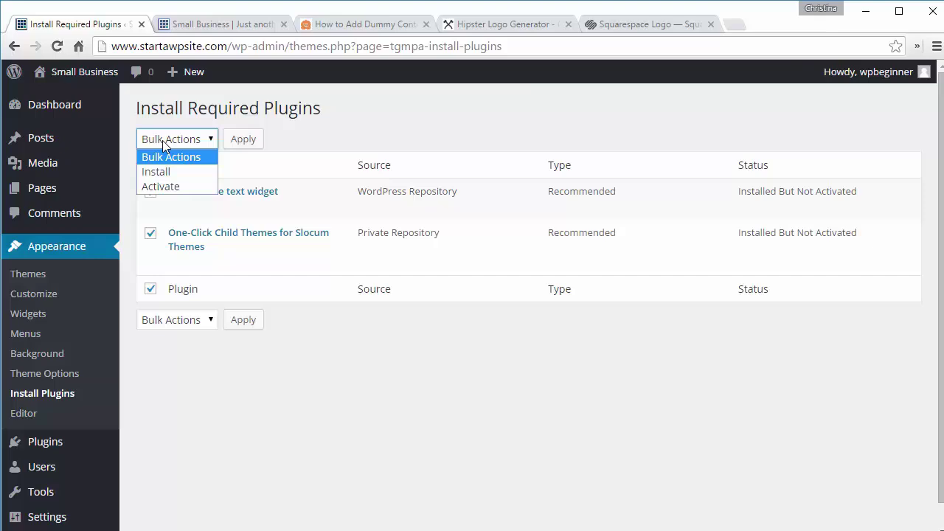
click(161, 186)
click(243, 138)
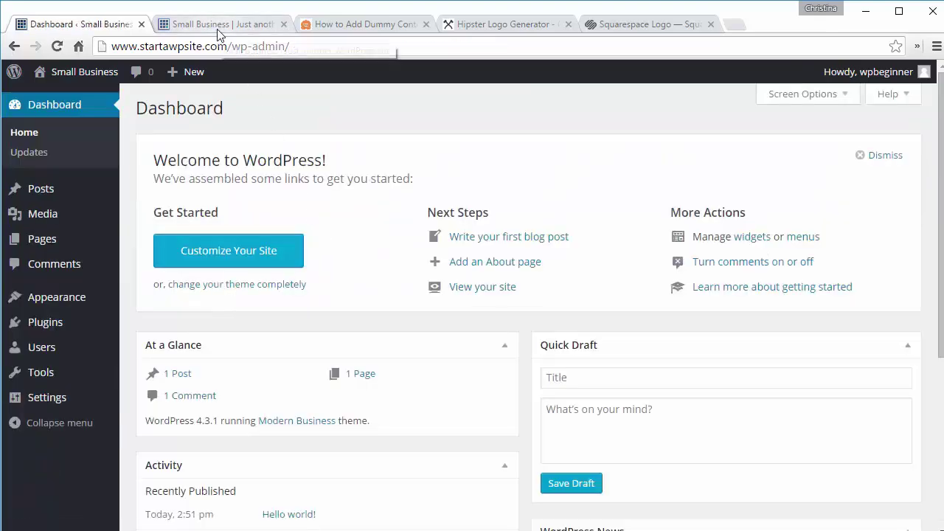
click(218, 25)
click(57, 46)
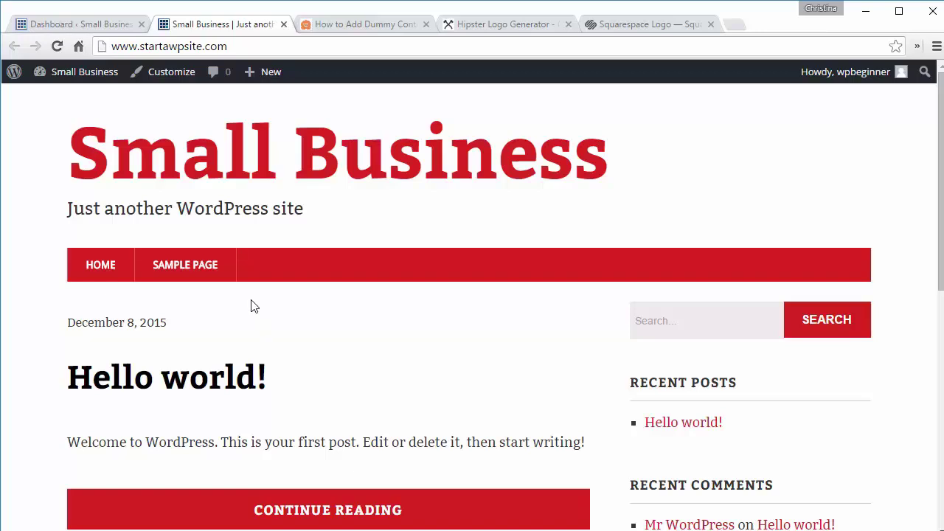
key(ctrl+shift+Tab)
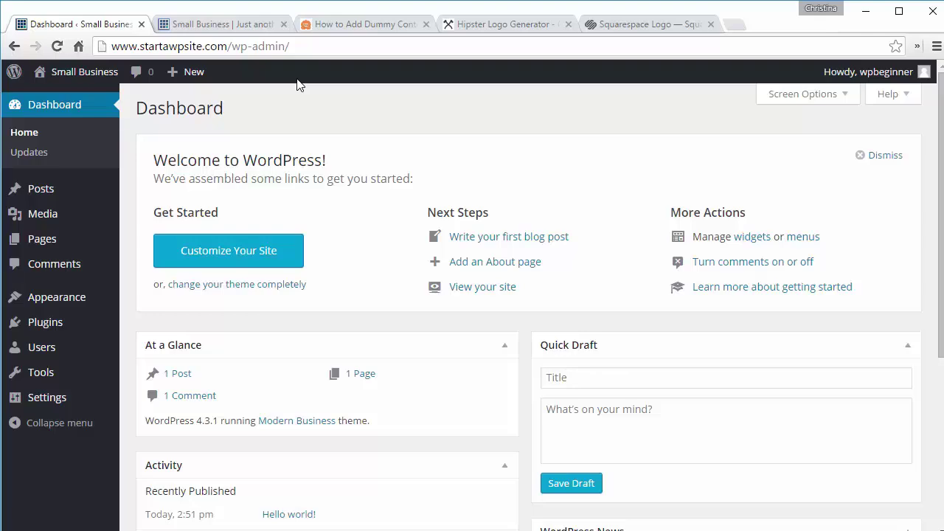
Step: Save theme-unit-test-data.xml from the WPBeginner dummy-content article to disk
click(346, 24)
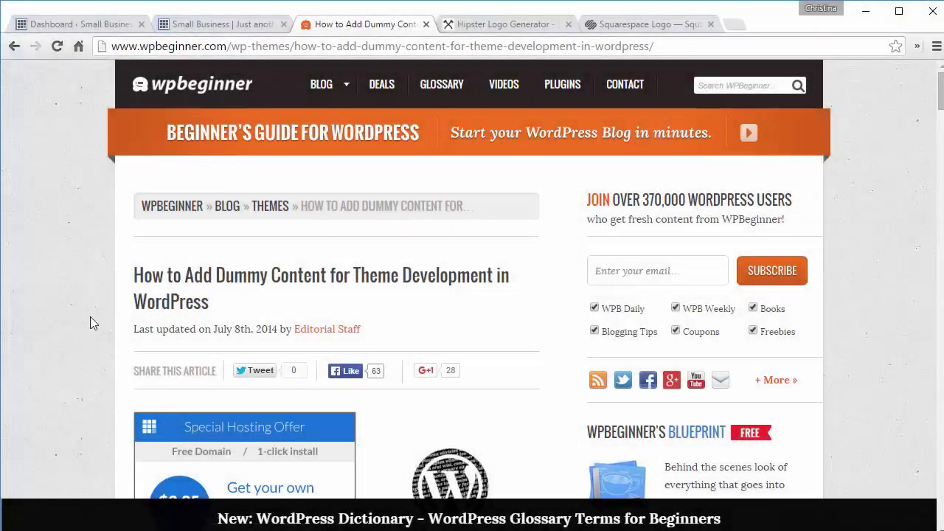
scroll(90, 317, down, 4)
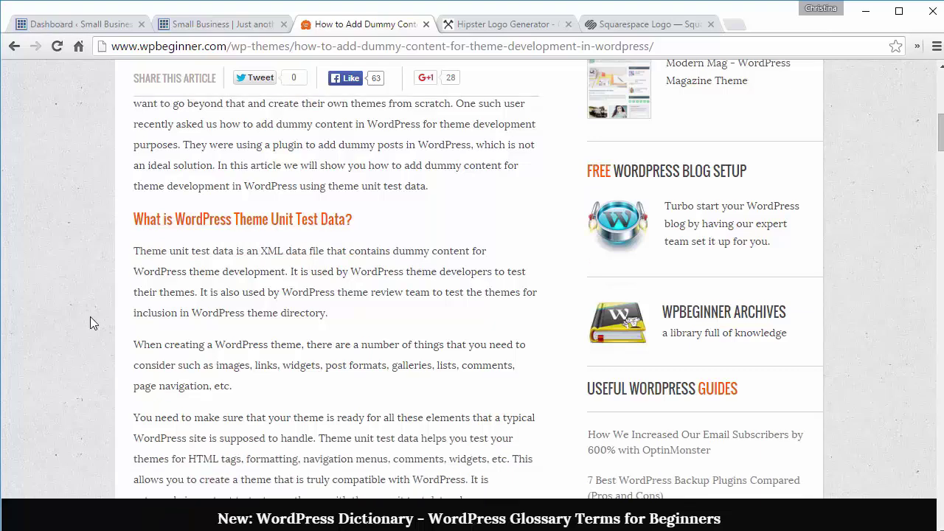
scroll(93, 321, down, 6)
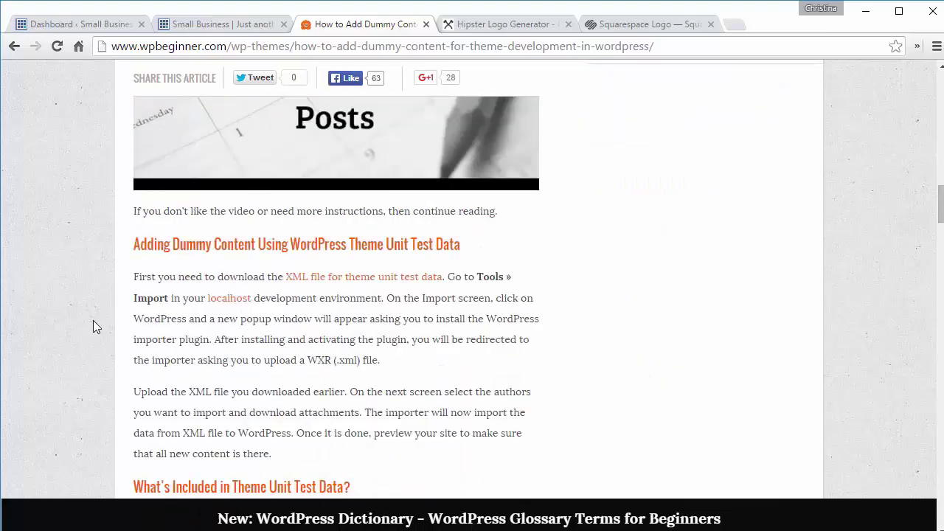
right_click(327, 277)
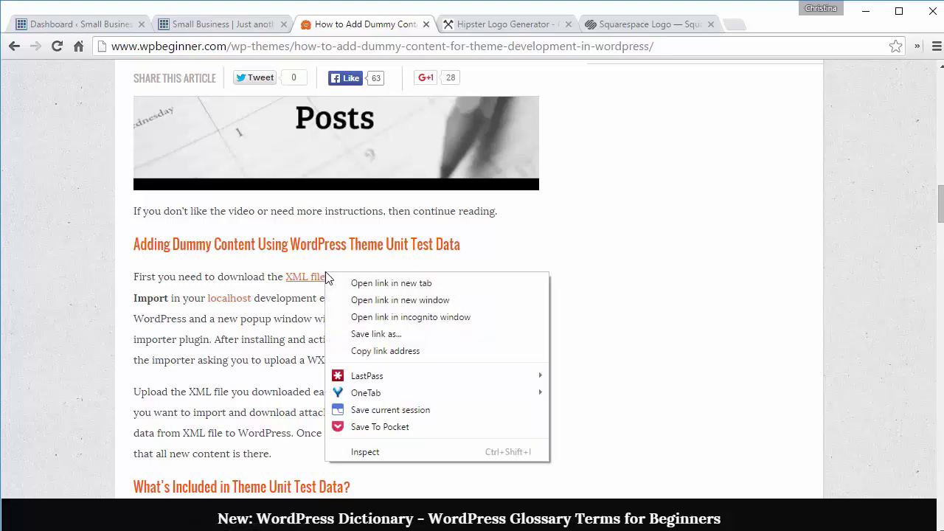
click(372, 334)
click(572, 332)
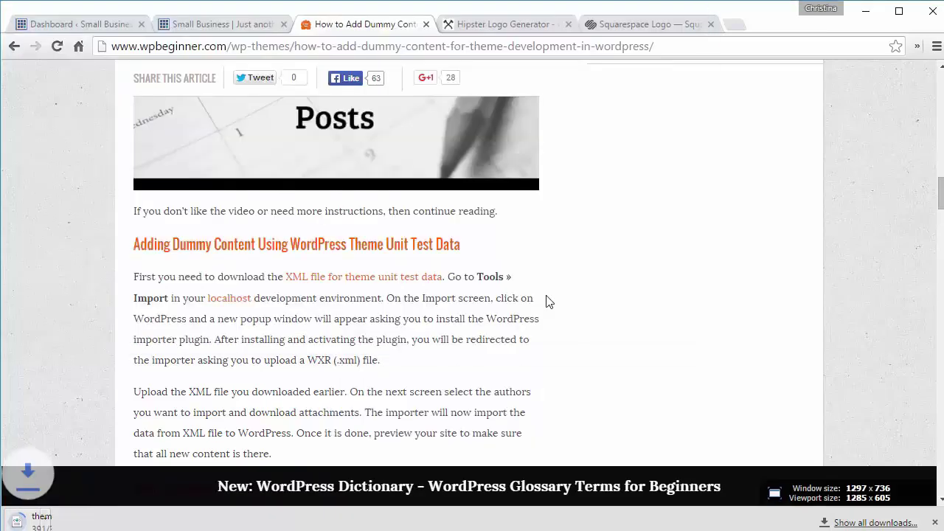
click(73, 26)
Step: Install the WordPress Importer from Tools > Import, then activate and run it
mouse_move(78, 375)
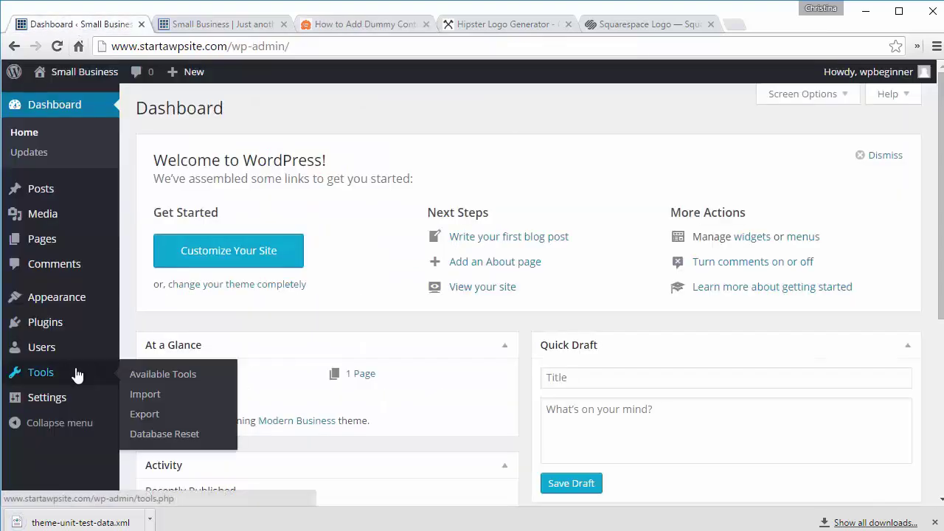
click(145, 396)
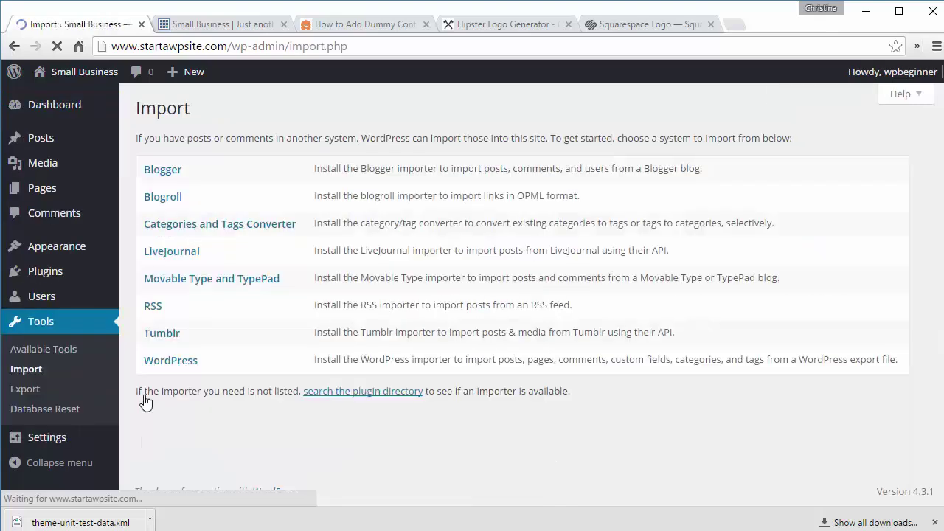
click(178, 365)
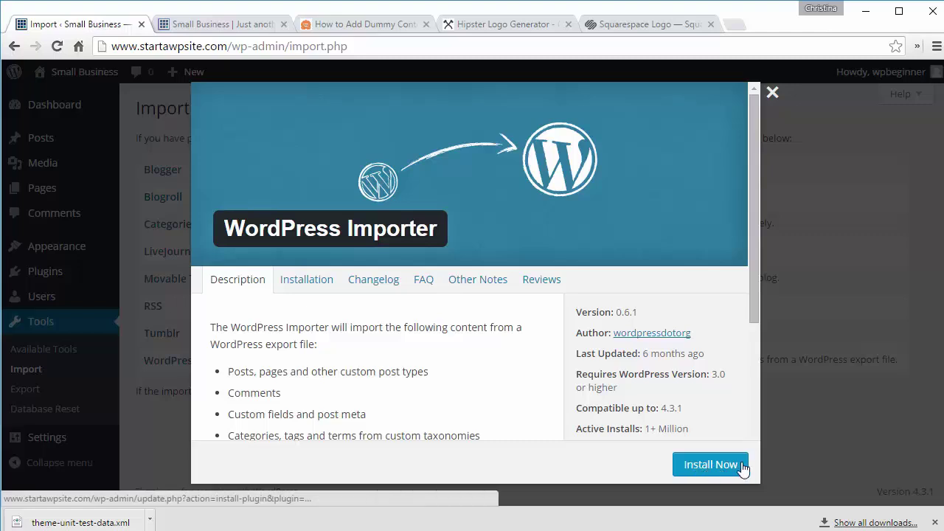
click(702, 464)
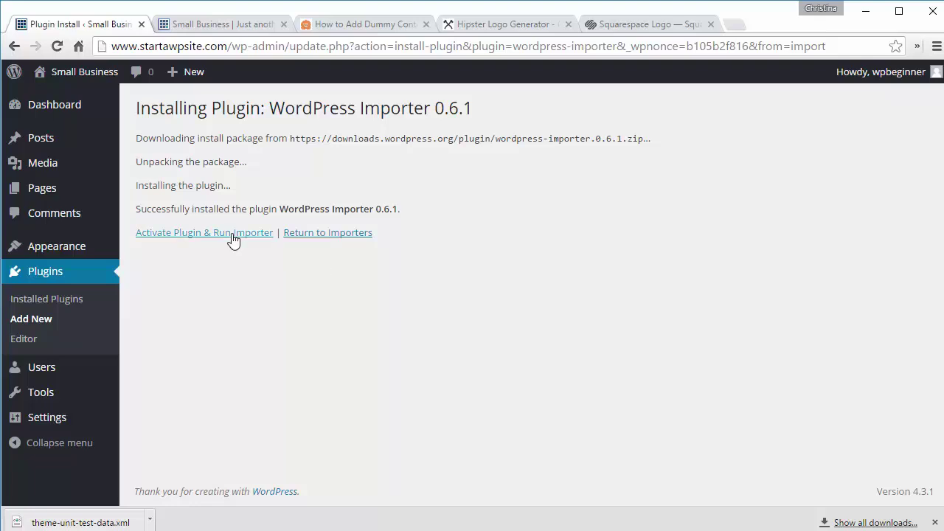
click(231, 233)
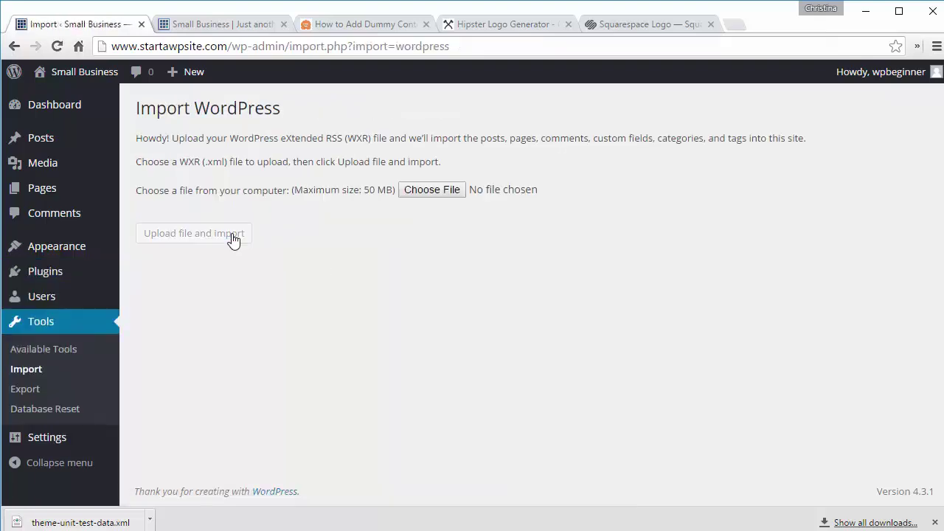
Step: Choose theme-unit-test-data.xml and upload it to start the import
click(431, 190)
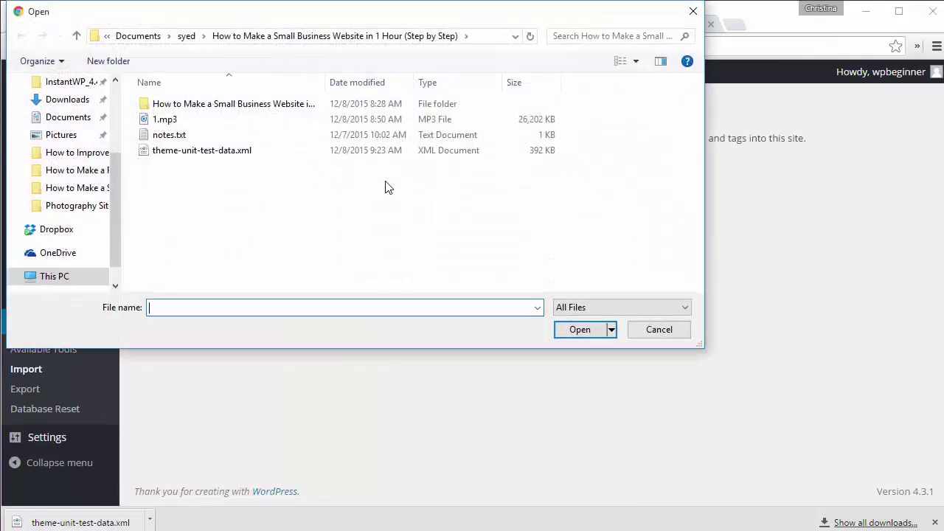
click(193, 151)
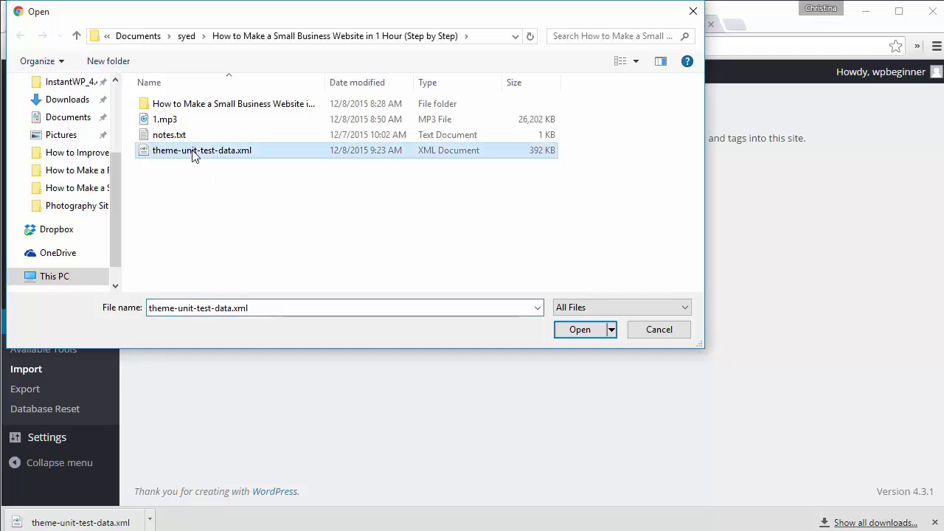
click(570, 329)
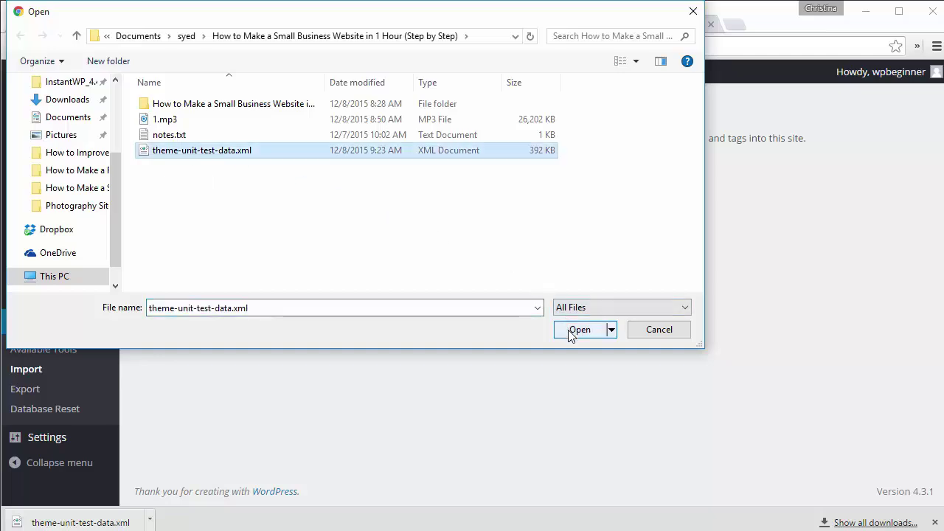
click(196, 236)
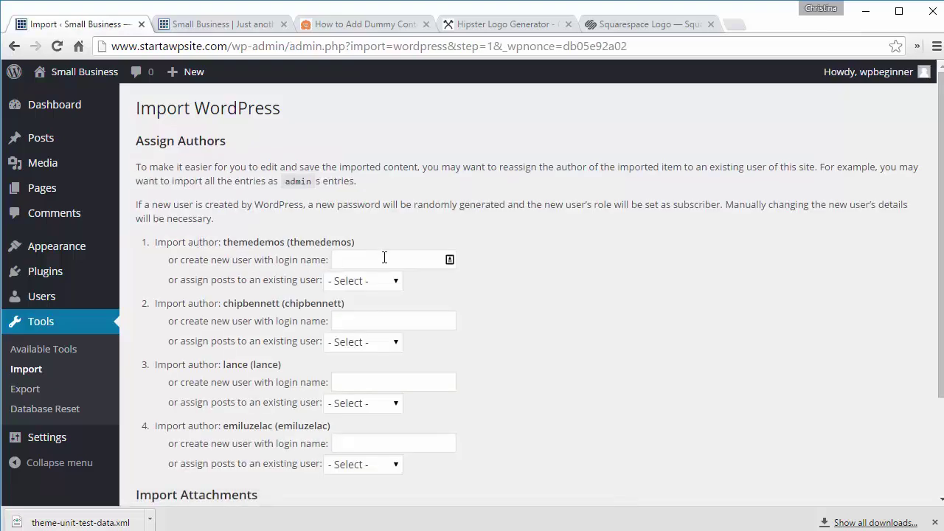
Step: Assign all four imported authors' posts to the existing admin user
scroll(498, 272, down, 3)
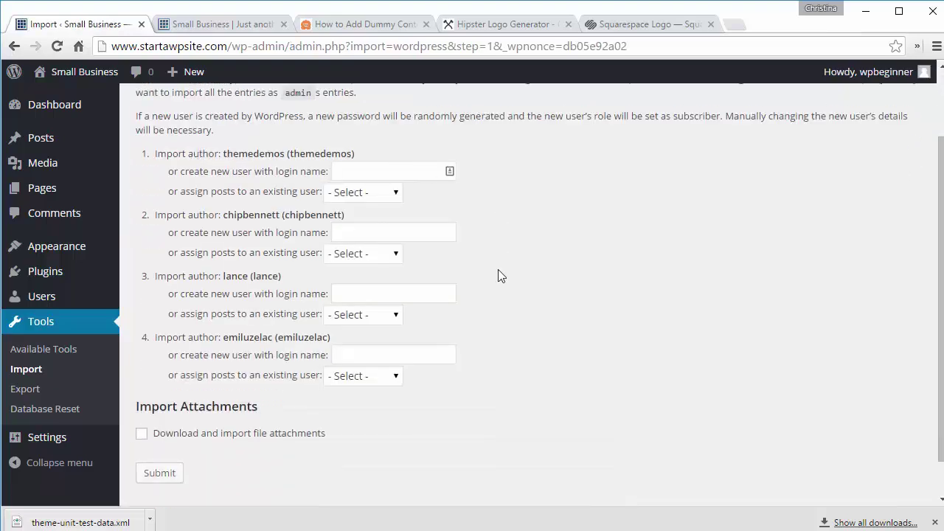
click(357, 193)
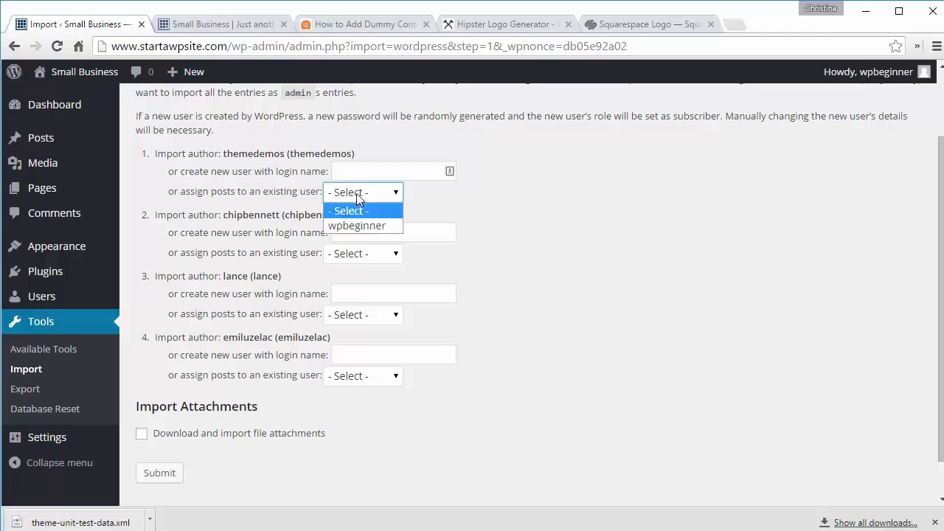
click(361, 232)
click(363, 254)
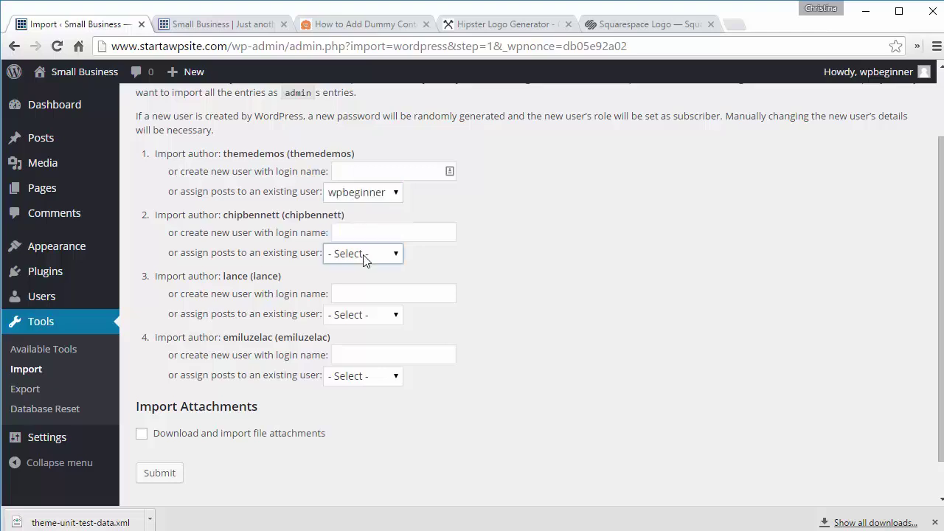
click(368, 288)
click(374, 318)
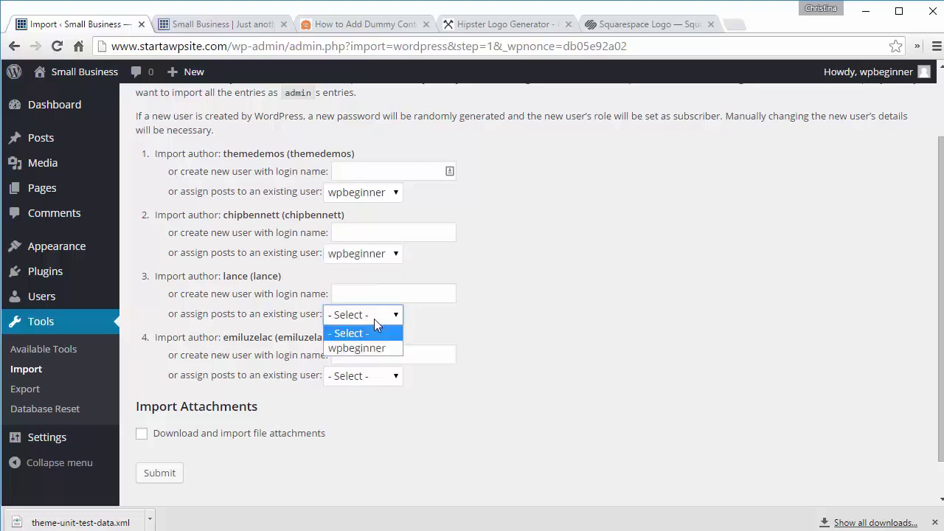
click(379, 349)
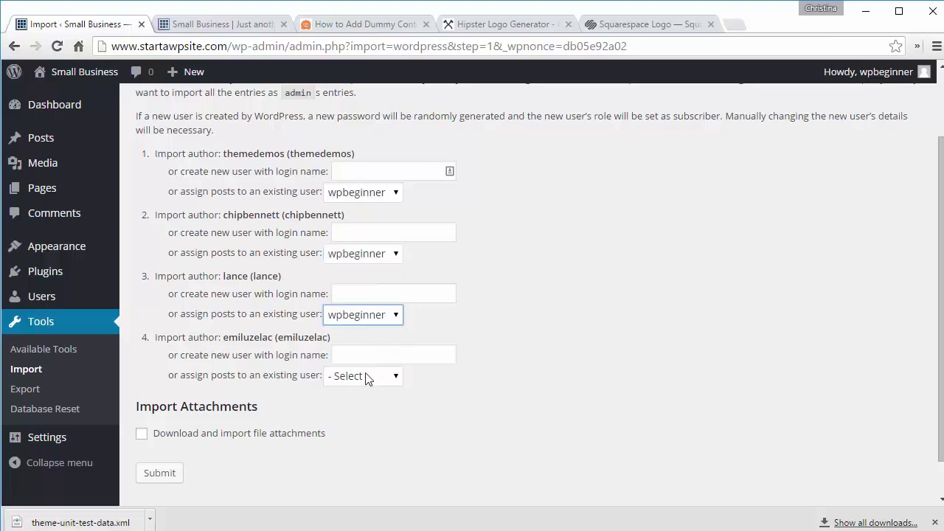
click(366, 378)
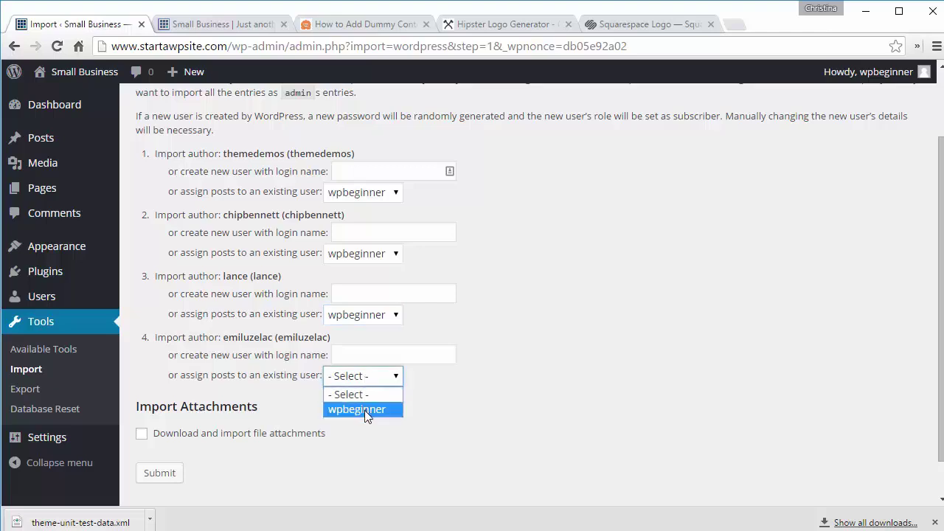
click(366, 409)
Step: Include file attachments and submit the import, then view the site's front page
scroll(462, 388, down, 1)
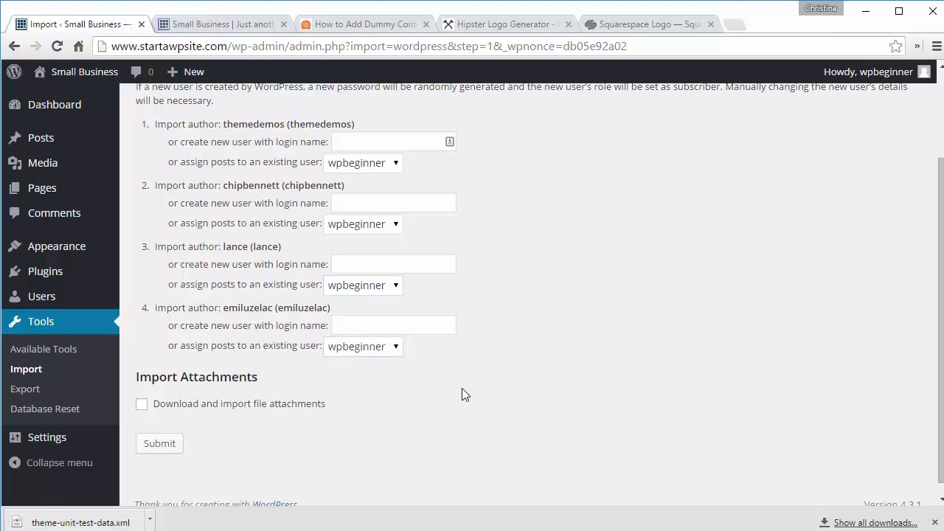
click(141, 406)
click(159, 443)
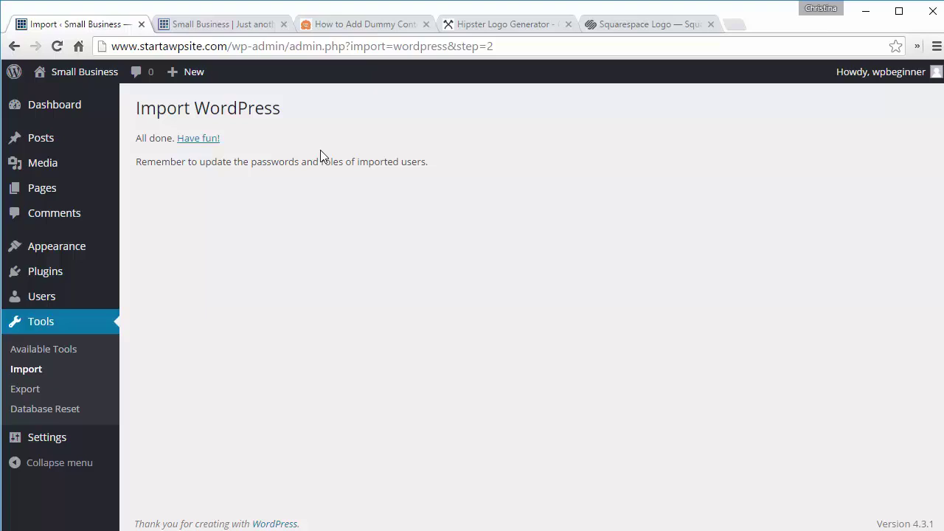
click(207, 24)
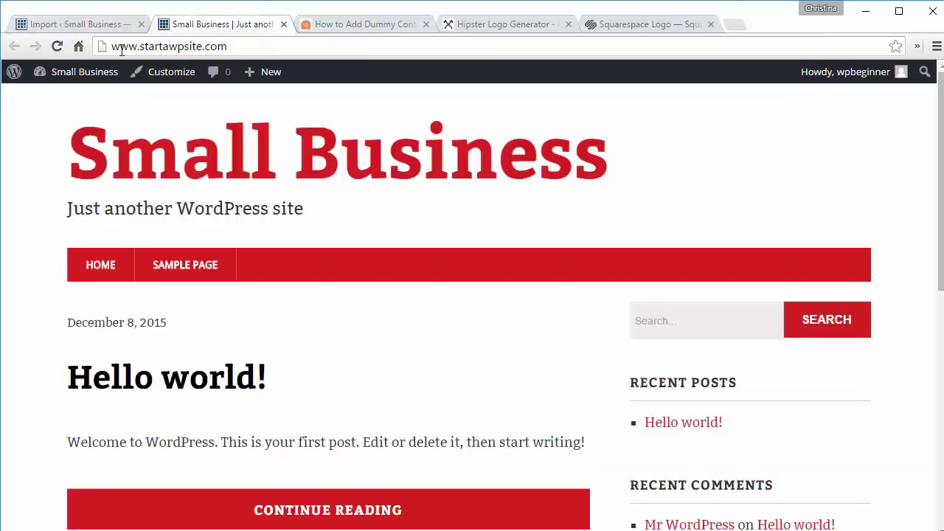
Step: Reload the front page, browse the imported test posts, then go to the Hipster Logo Generator
click(55, 47)
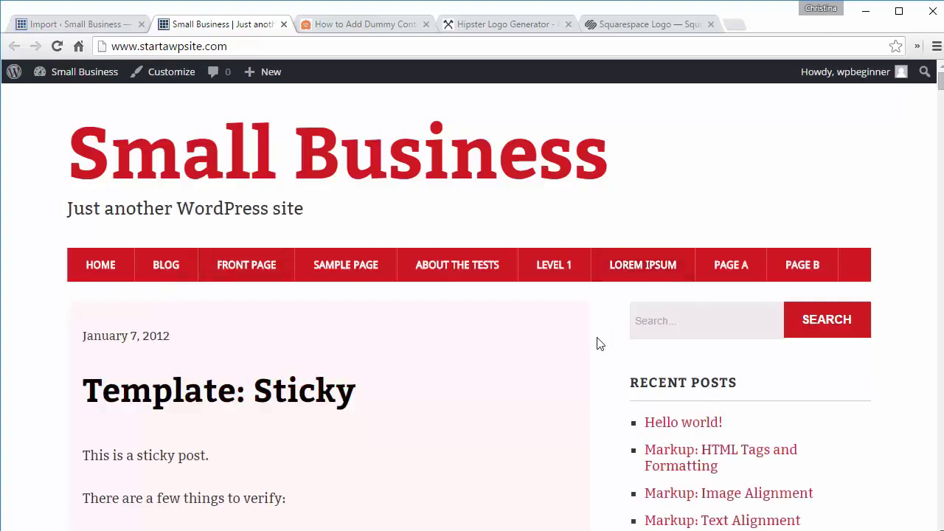
scroll(598, 338, down, 2)
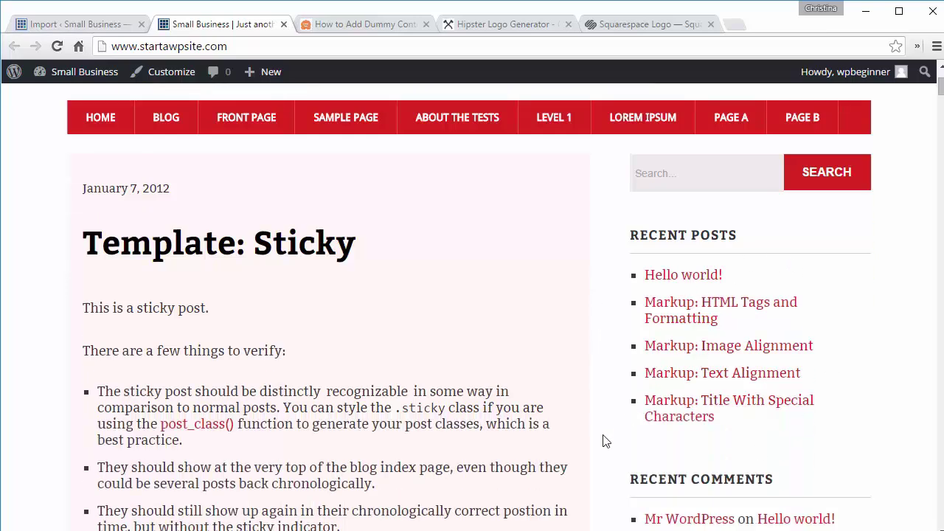
scroll(602, 441, down, 5)
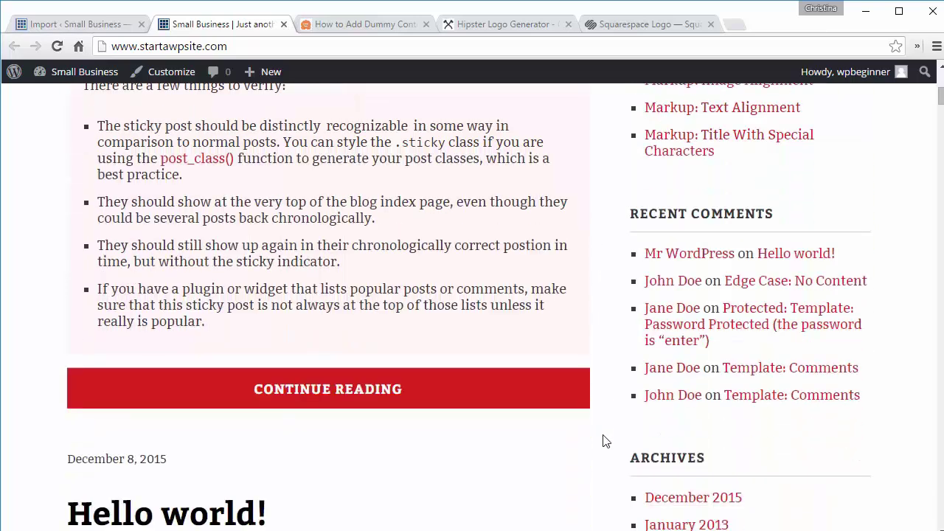
scroll(602, 441, down, 5)
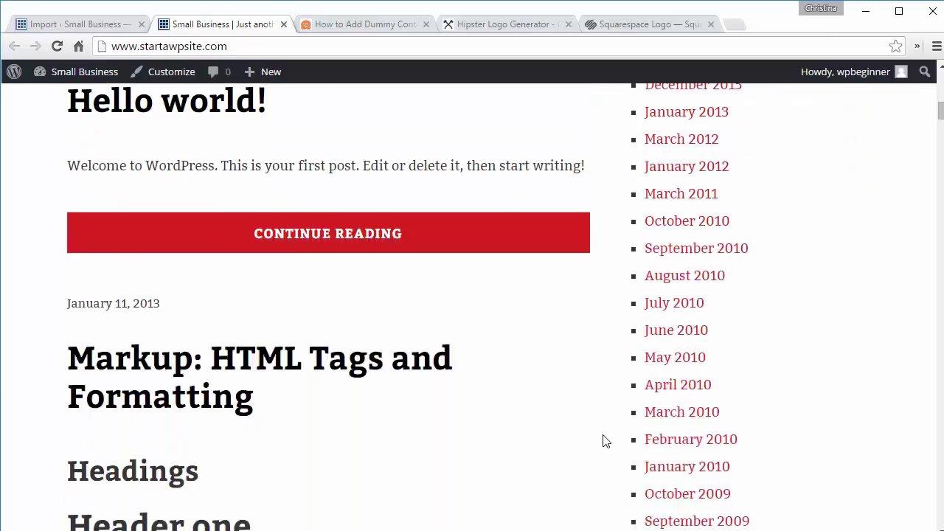
scroll(602, 441, down, 3)
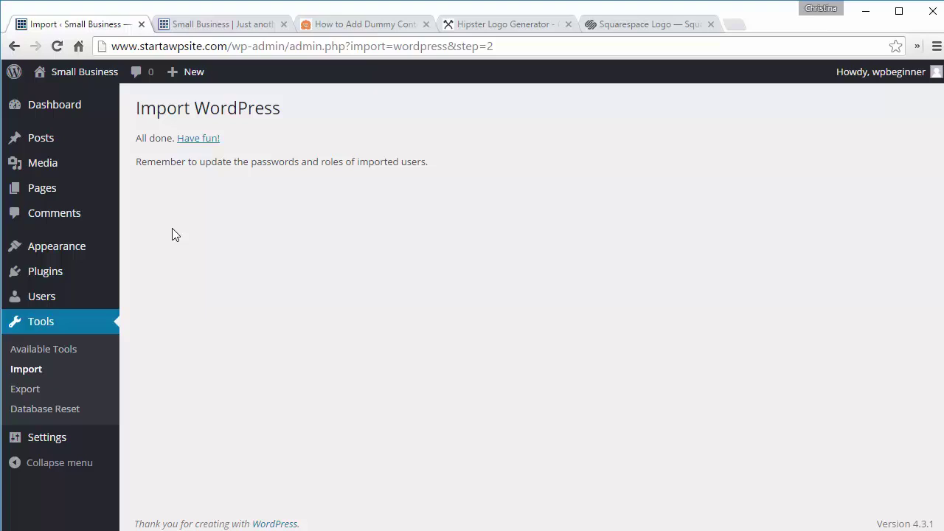
click(492, 27)
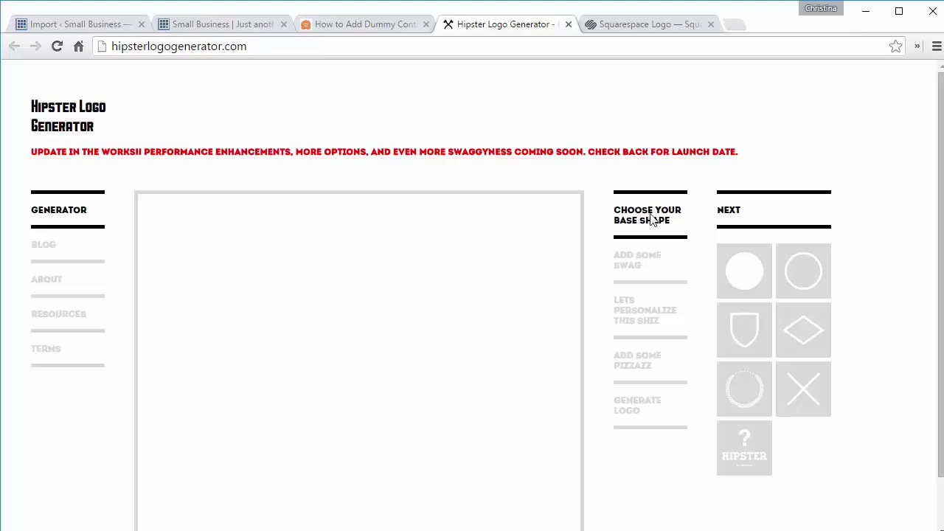
Step: Build a diamond logo with a horizontal divider and text above and below it
click(744, 271)
click(799, 332)
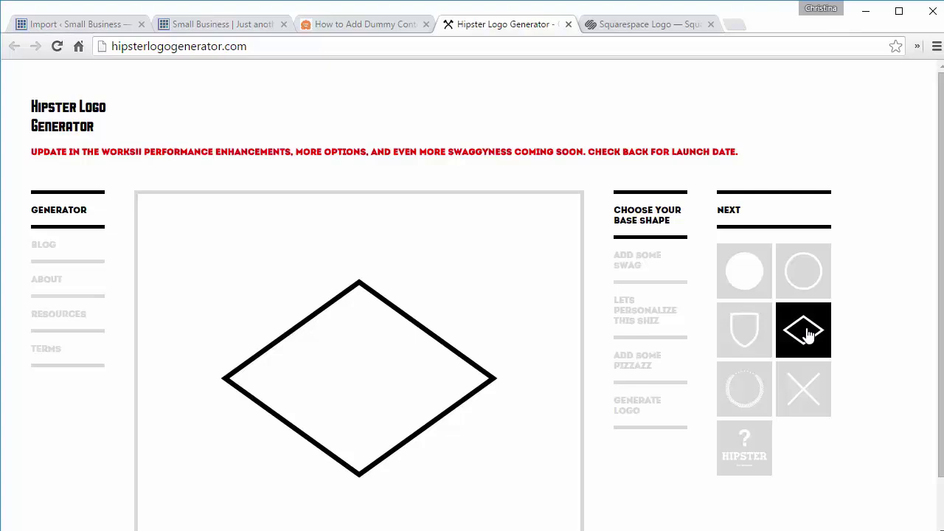
click(730, 210)
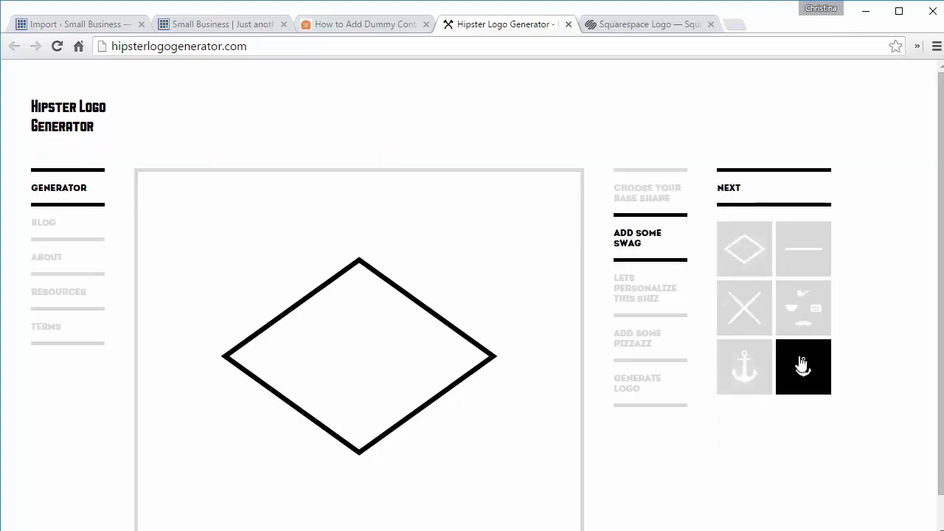
click(796, 270)
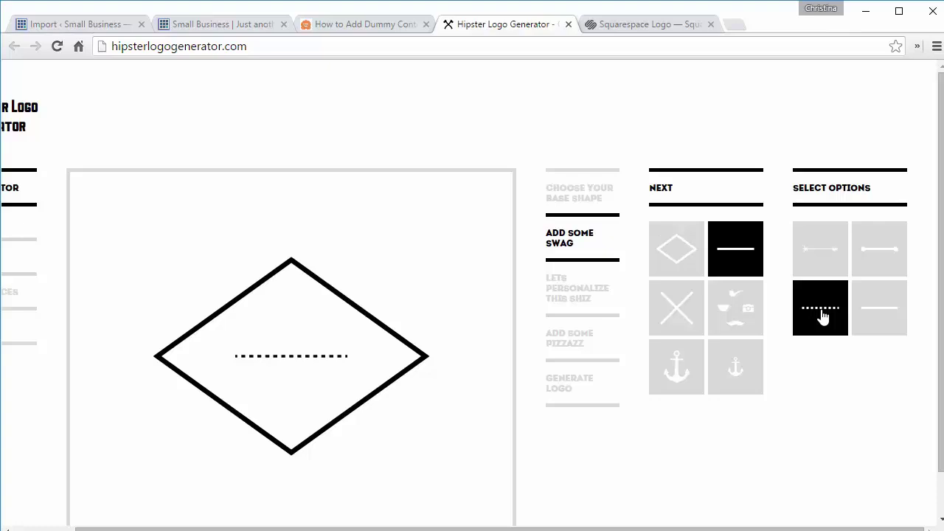
click(665, 194)
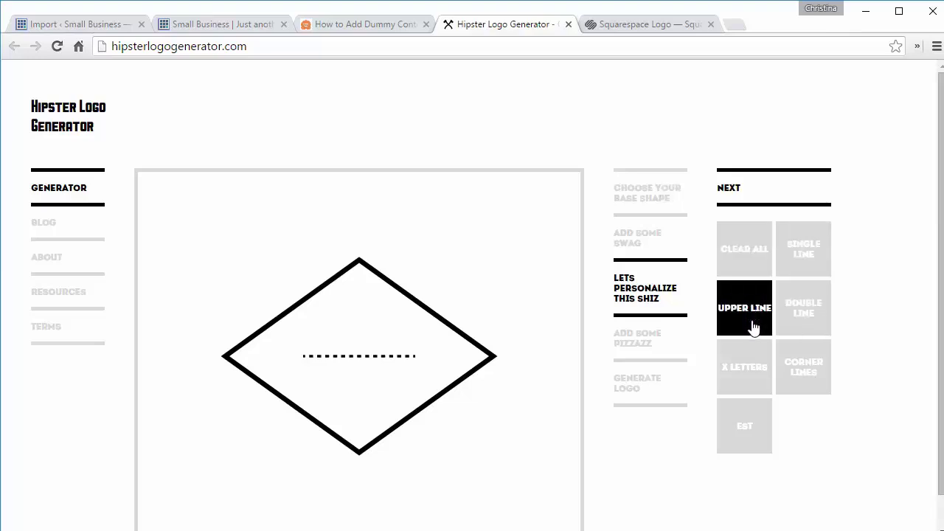
click(804, 321)
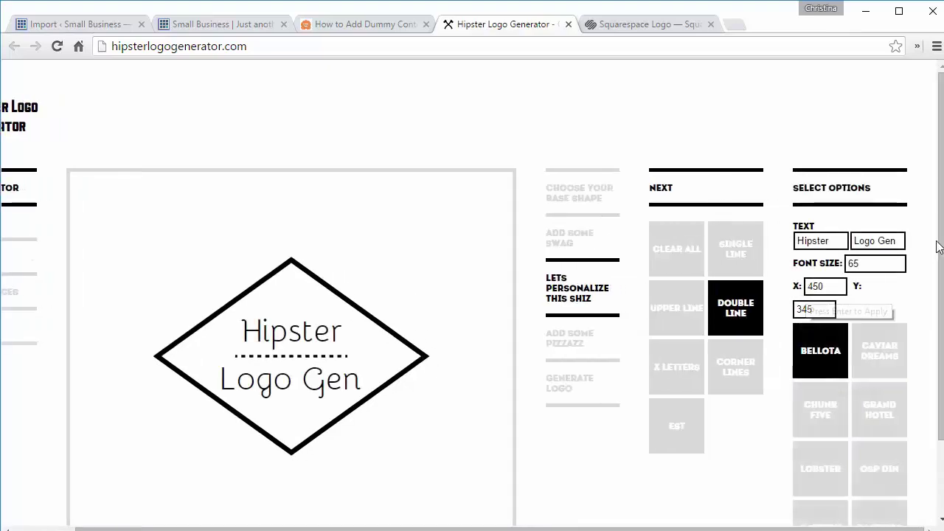
Step: Try several fonts on the logo text and settle on Chunk Five
scroll(870, 298, down, 1)
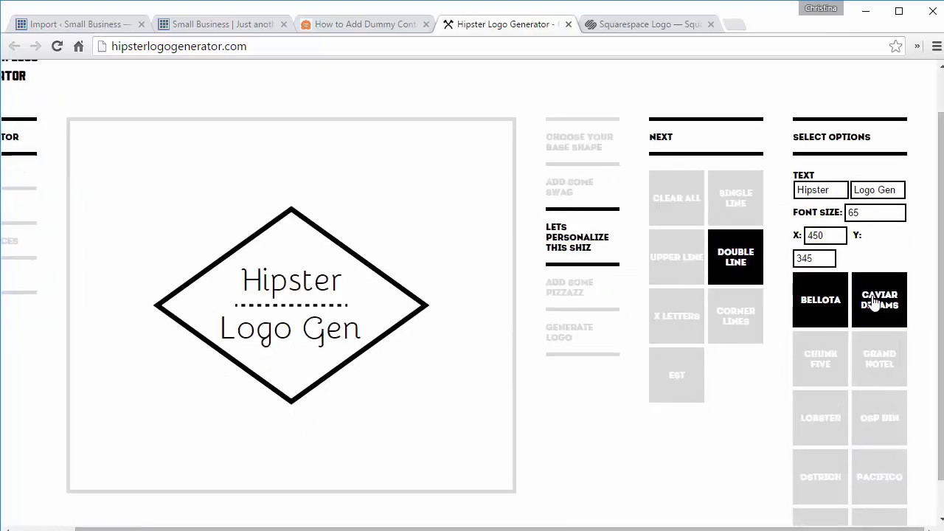
click(874, 301)
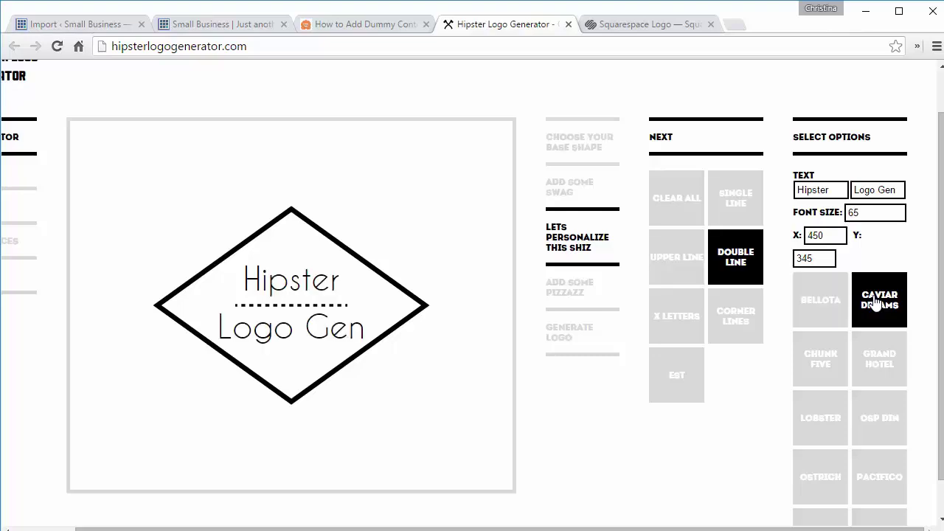
click(864, 347)
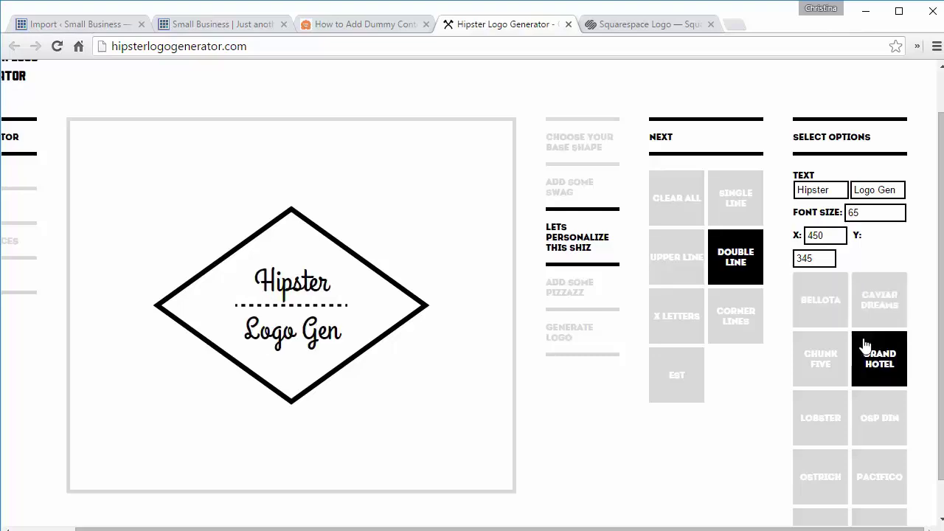
click(881, 413)
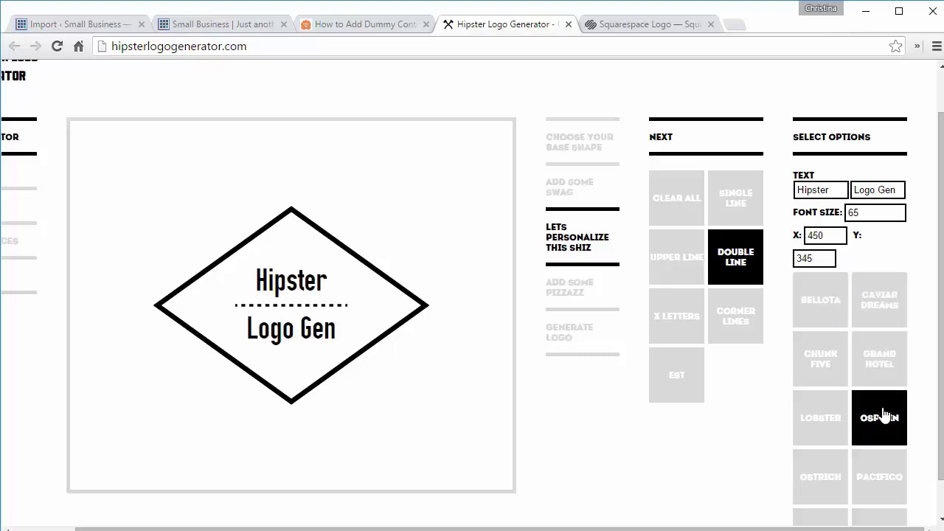
click(828, 410)
click(824, 377)
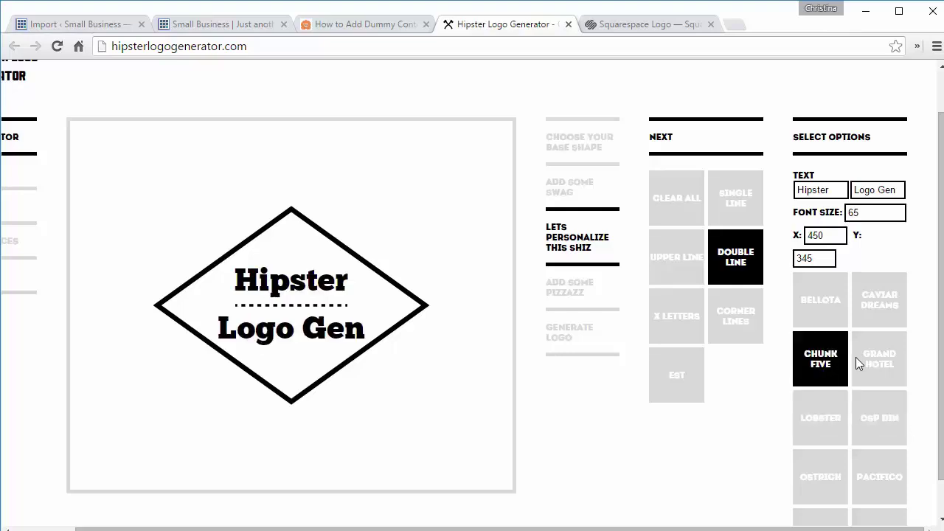
scroll(855, 356, down, 1)
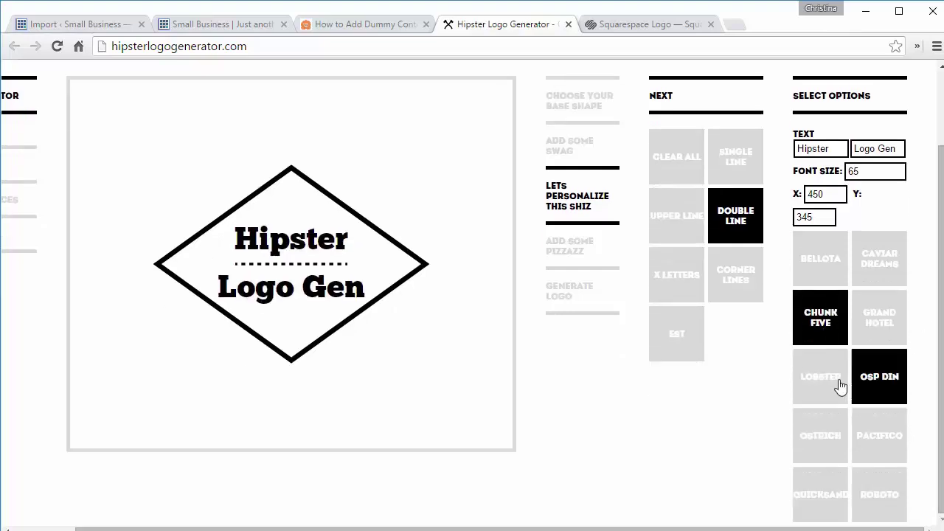
click(826, 433)
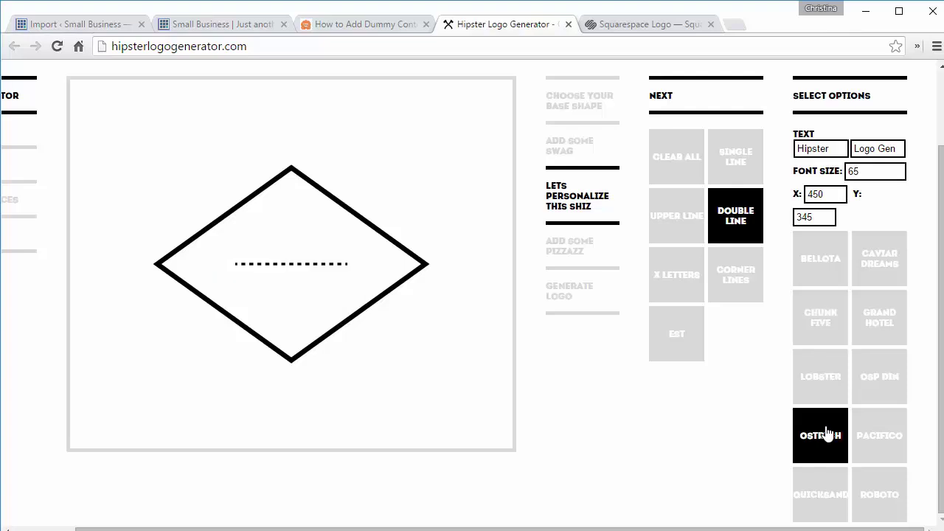
click(827, 324)
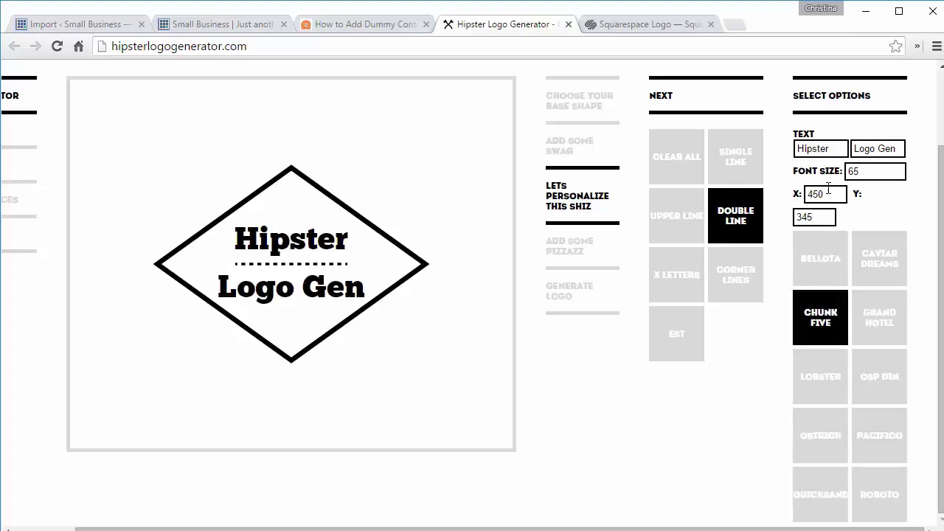
Step: Replace the logo text with 'Great PC' on top and 'Repair' below
drag(840, 147, 785, 144)
text(Gr)
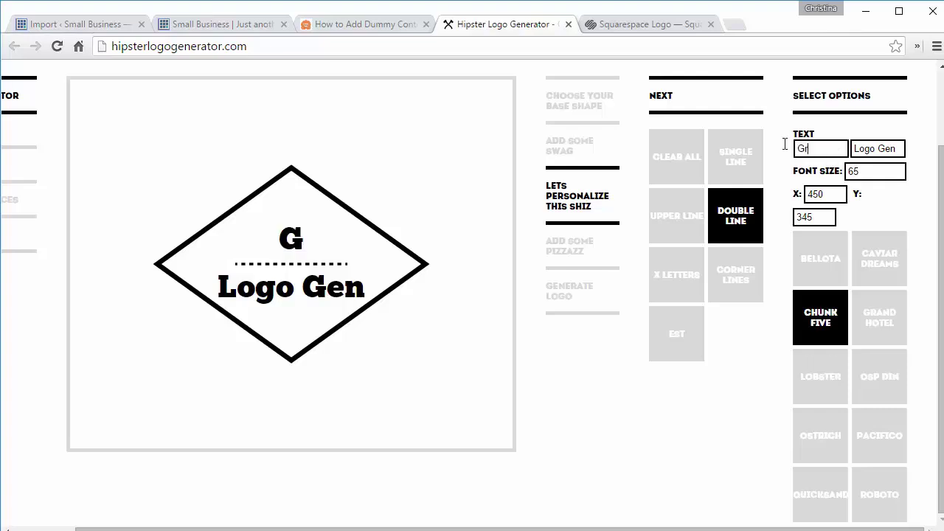
text(eat PC)
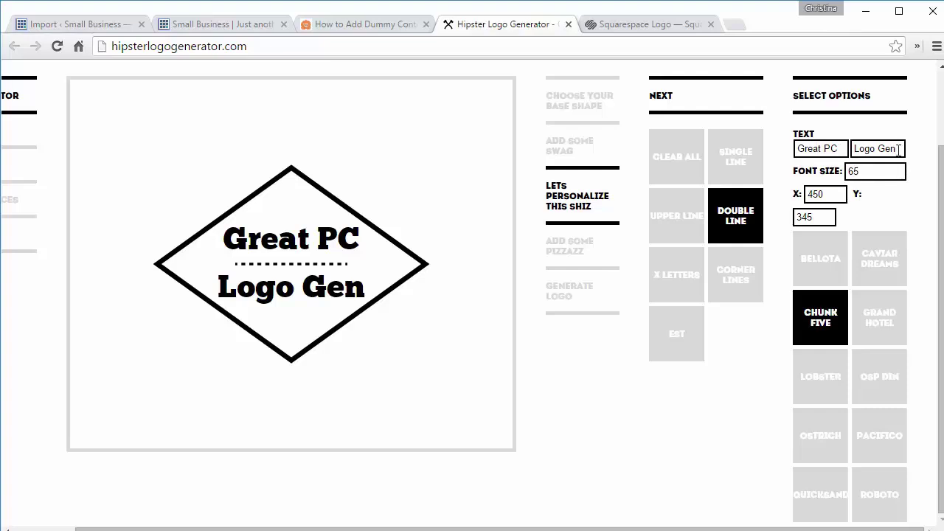
drag(897, 149, 844, 150)
text(Reap)
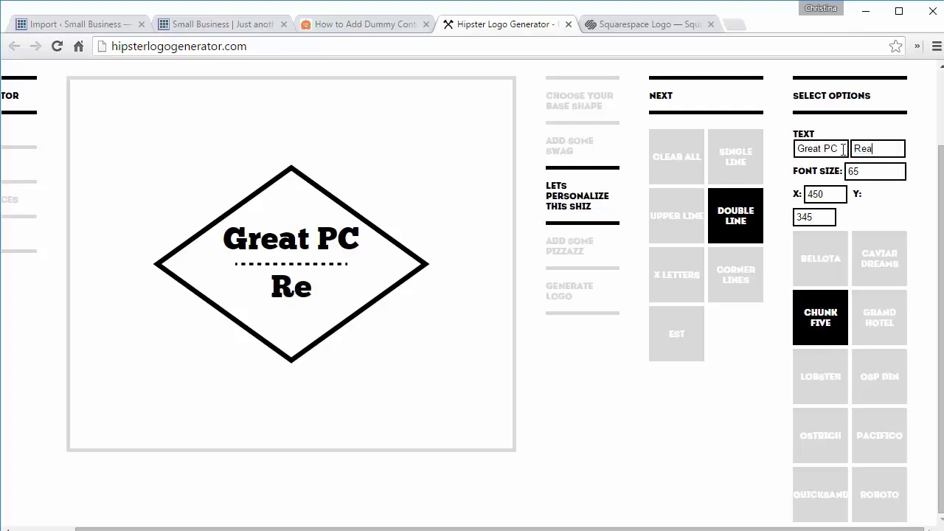
key(BackSpace)
key(BackSpace)
text(pair)
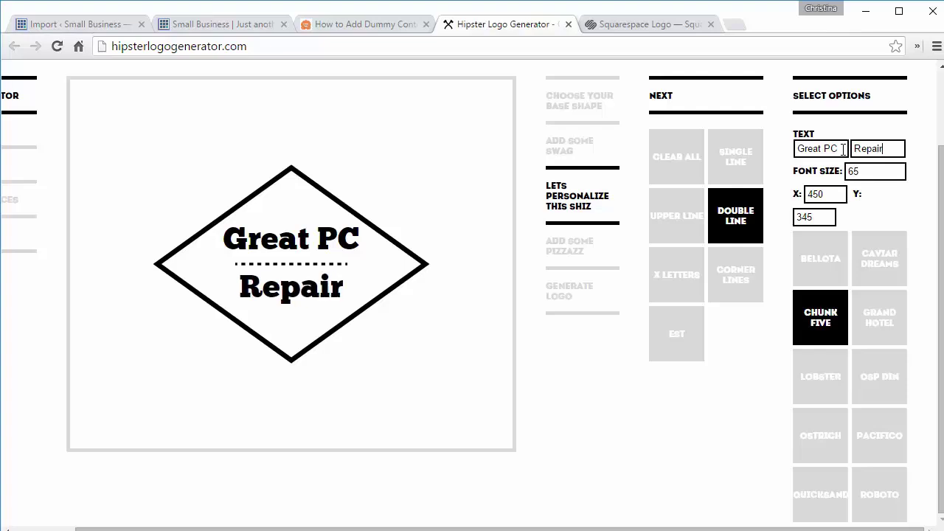
scroll(941, 173, up, 1)
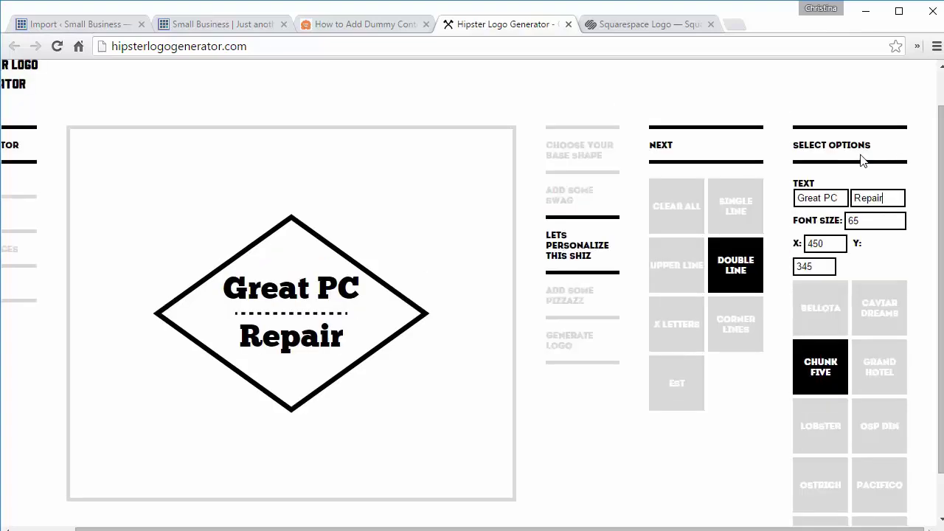
Step: Try purple and blue-grey logo backgrounds, then reset the background to transparent
click(661, 150)
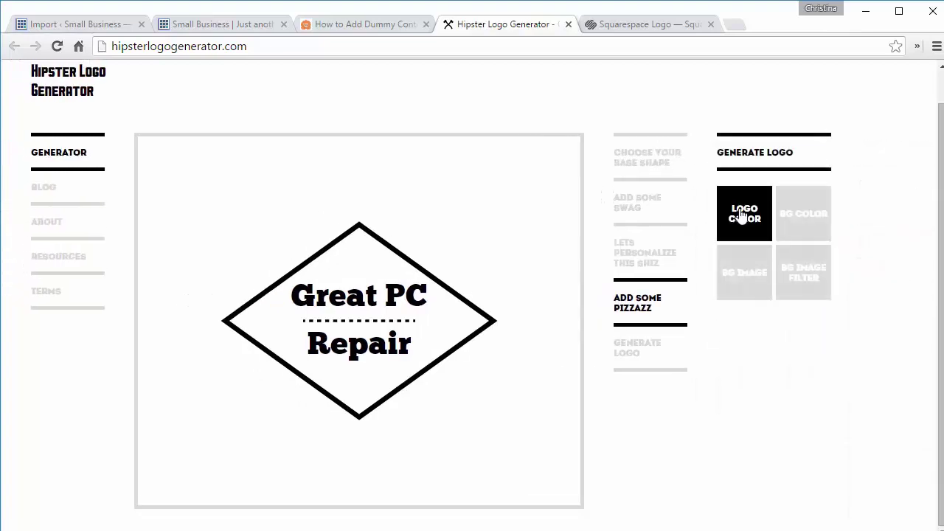
click(803, 213)
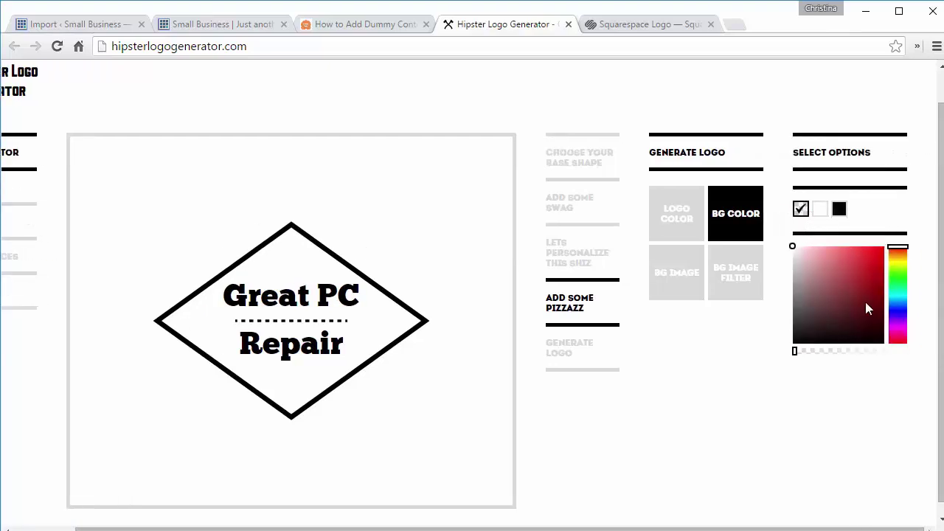
click(863, 304)
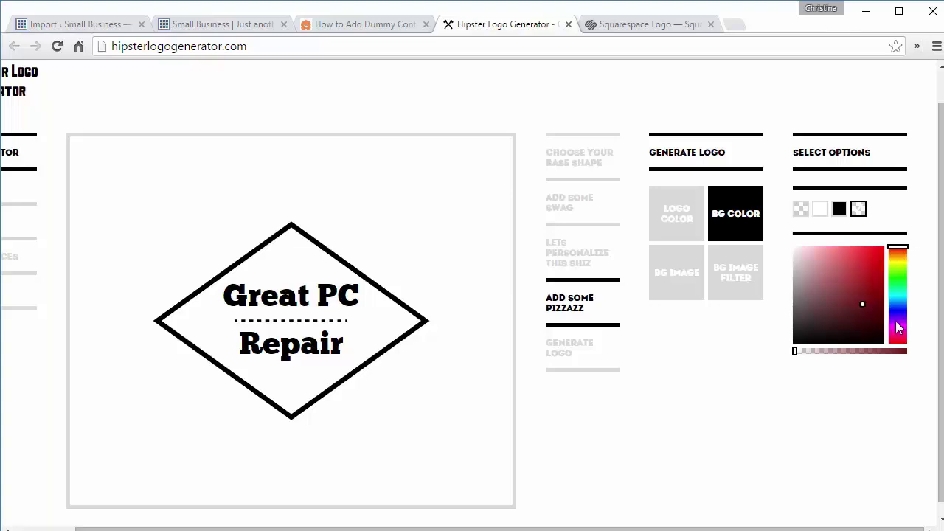
click(897, 321)
click(845, 287)
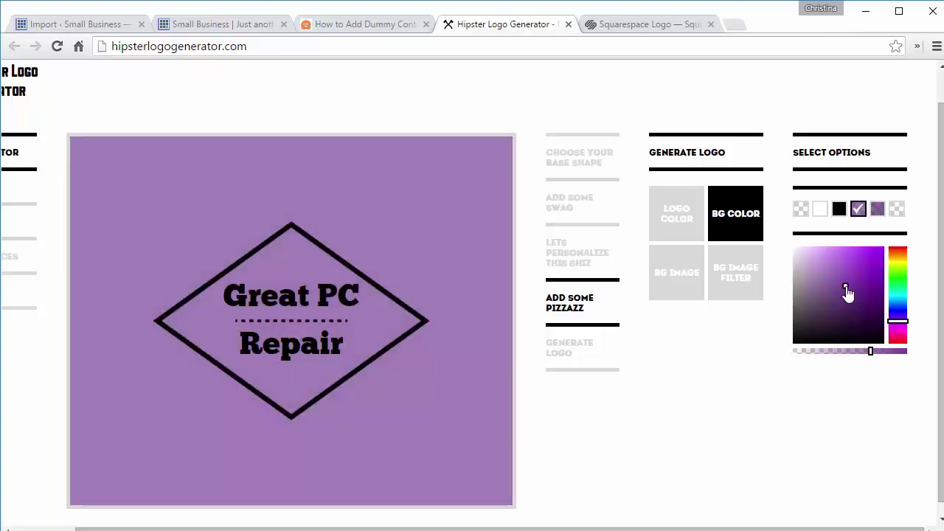
click(898, 303)
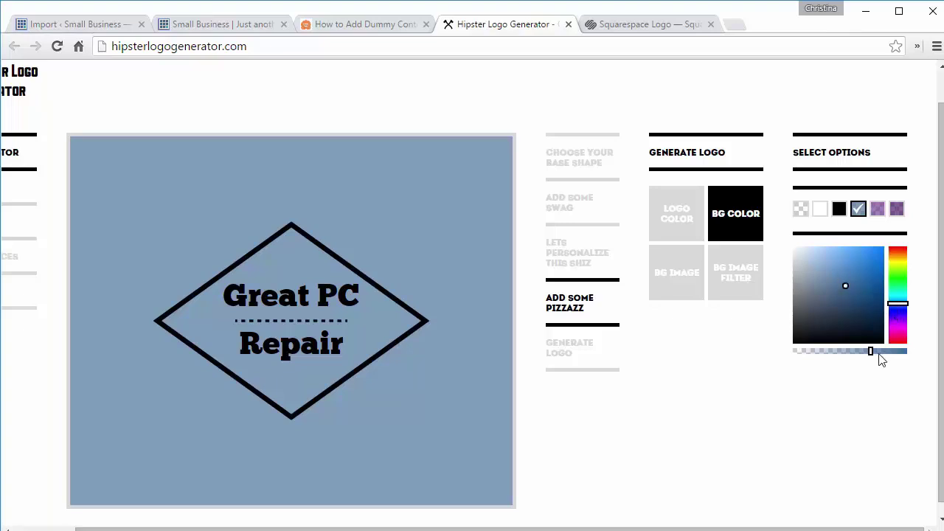
click(800, 210)
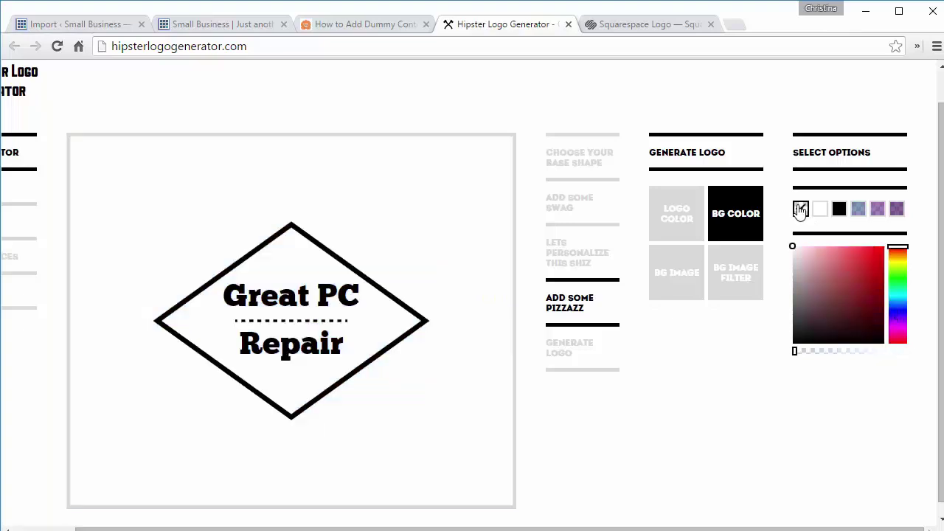
click(676, 212)
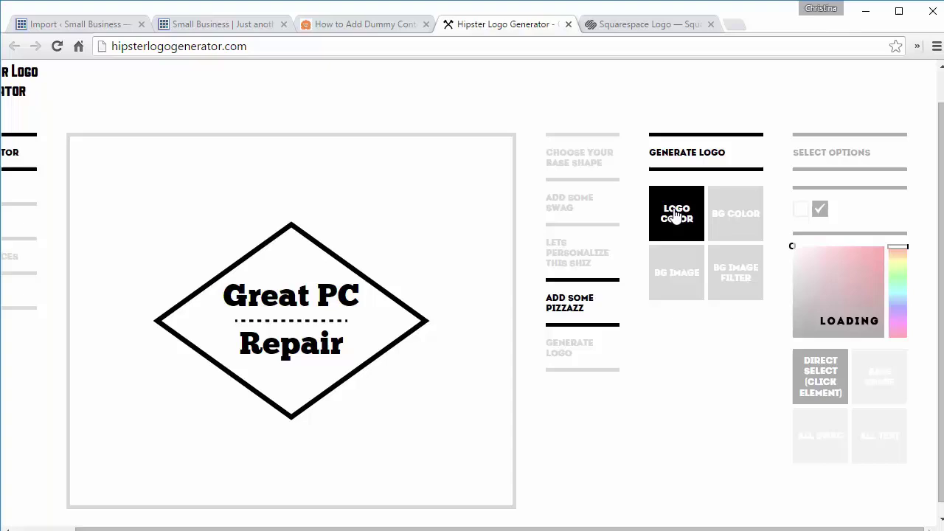
Step: Generate the logo, save the free 600 x 500 PNG as logo.png, and return to WordPress
click(688, 155)
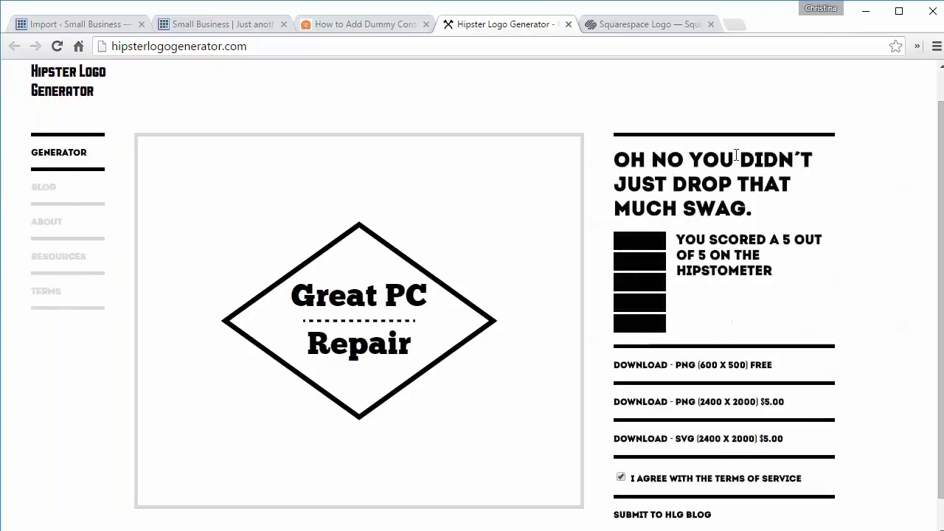
drag(940, 172, 916, 221)
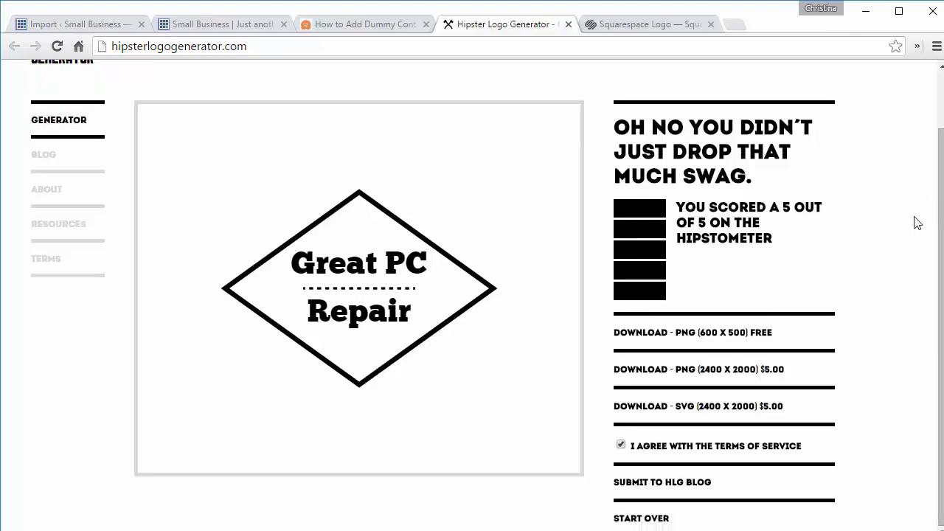
click(672, 335)
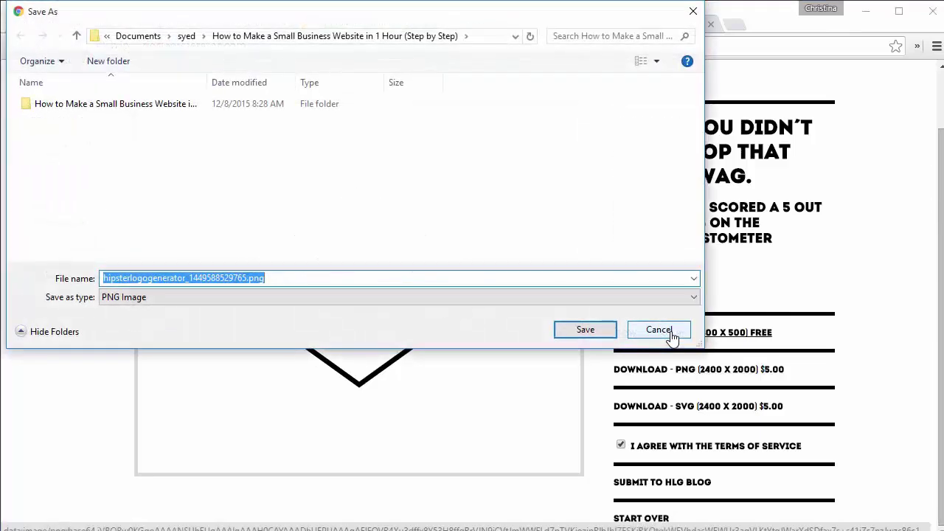
text(logo)
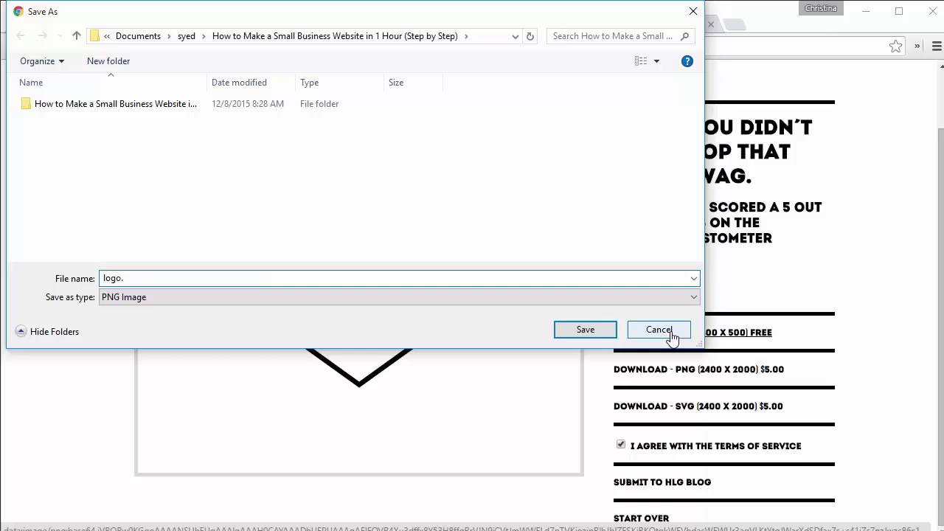
click(584, 329)
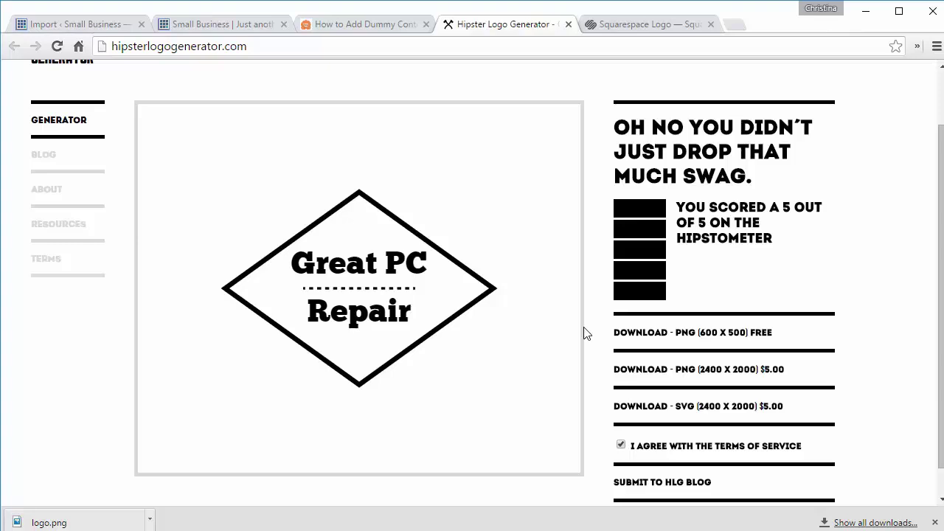
click(610, 25)
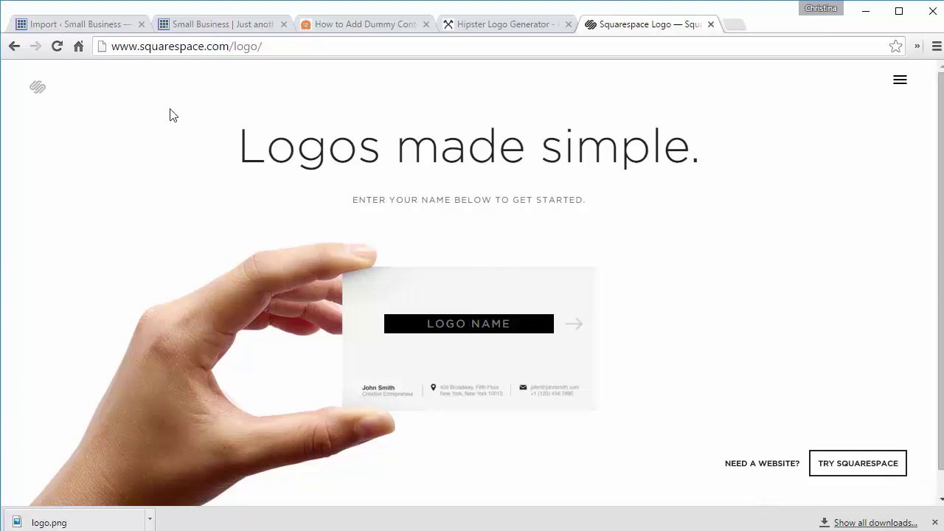
click(77, 28)
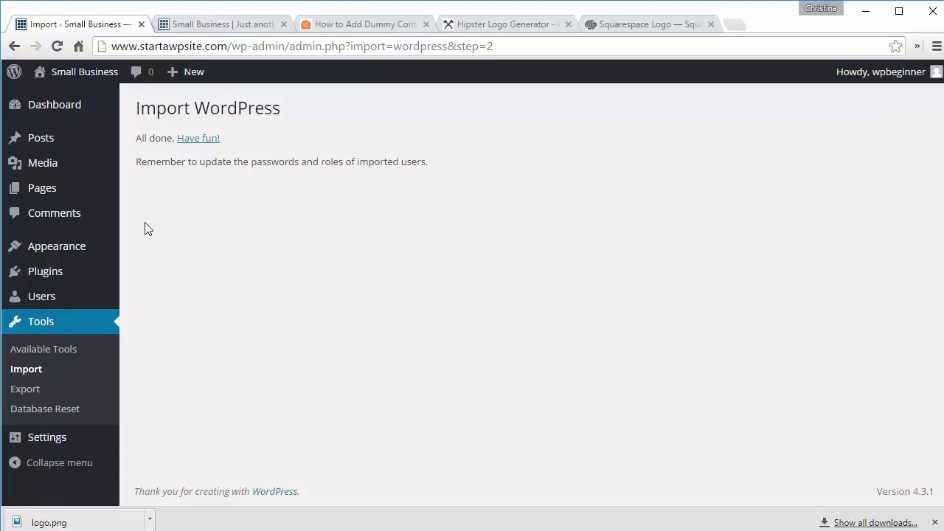
Step: In the Customizer, set site title 'Great PC Repair' and tagline 'Repairing Your Computers'
mouse_move(80, 246)
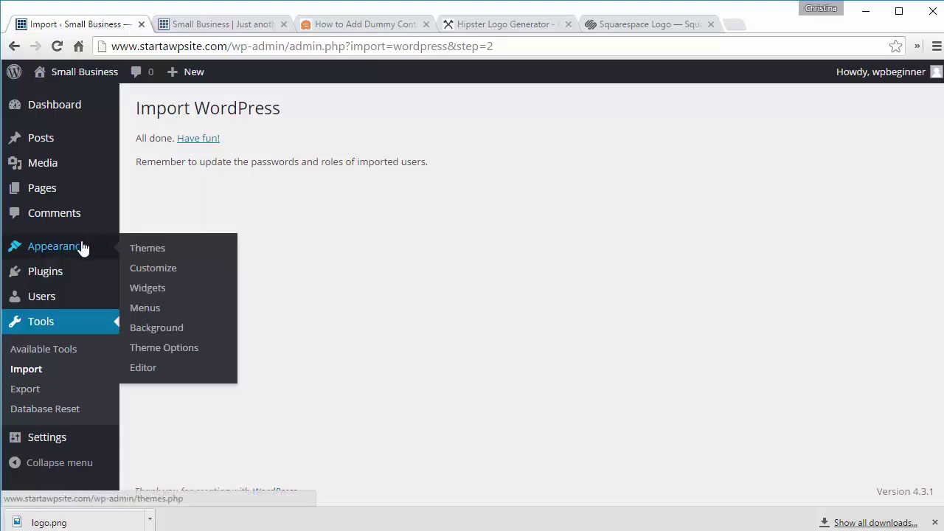
click(151, 270)
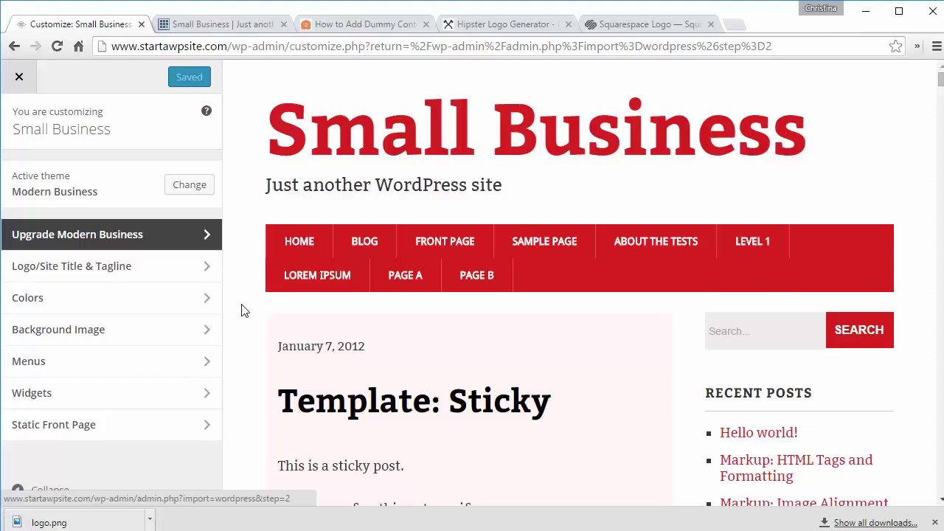
click(137, 272)
text(Gr)
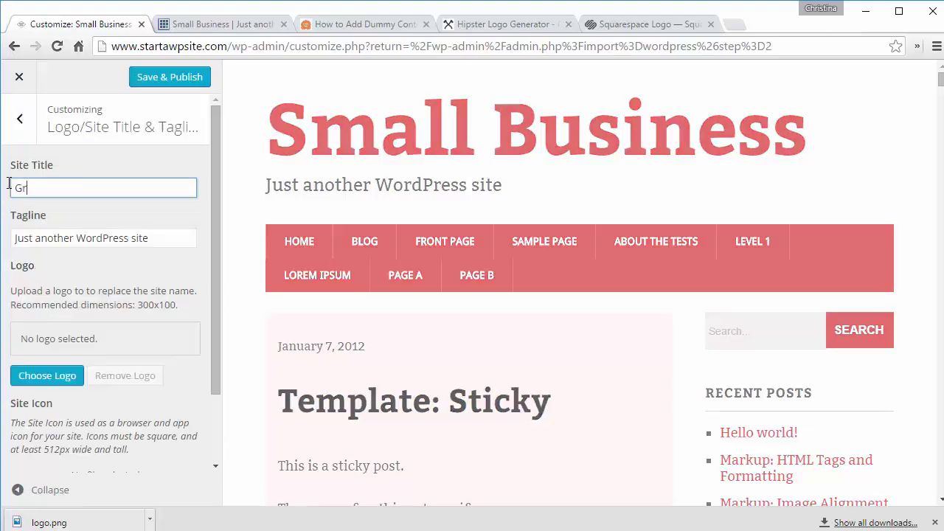
text(eat PC RE)
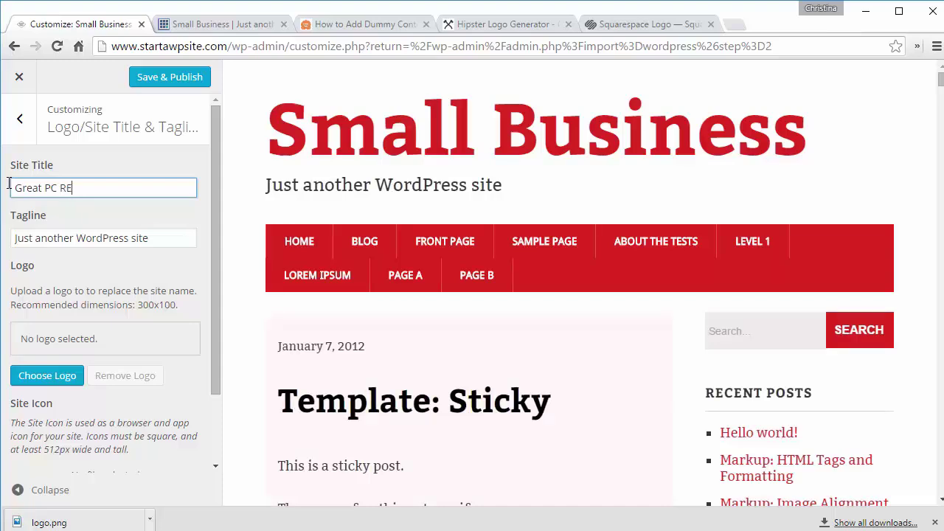
text(pair)
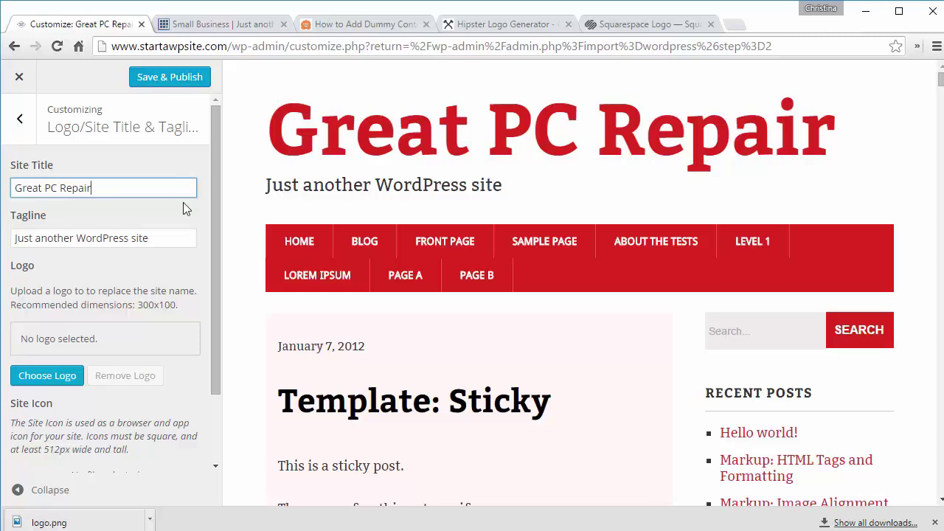
drag(163, 238, 11, 235)
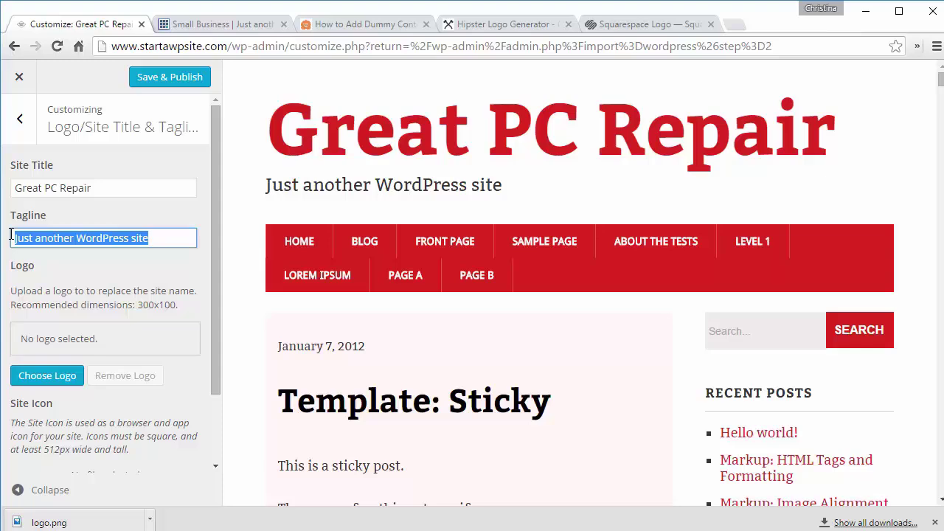
text(Repa)
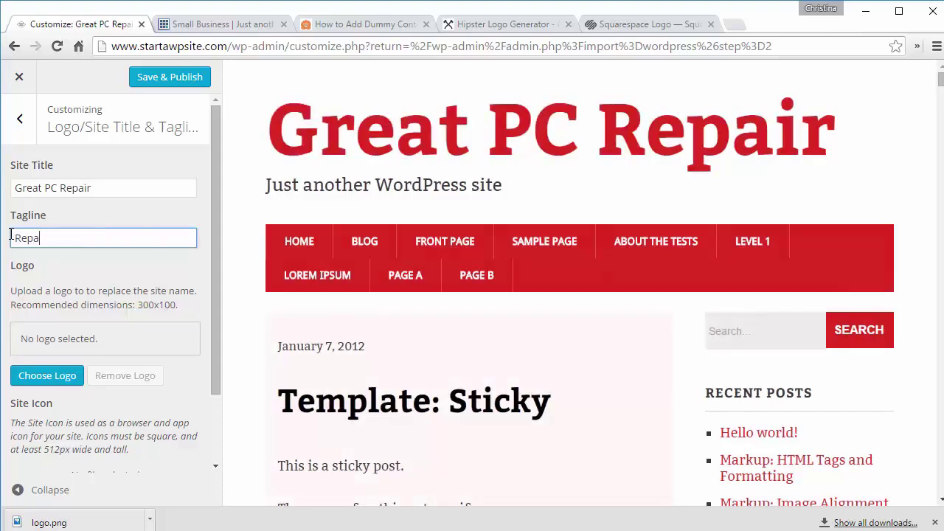
text(iring Your Computers)
scroll(116, 232, down, 1)
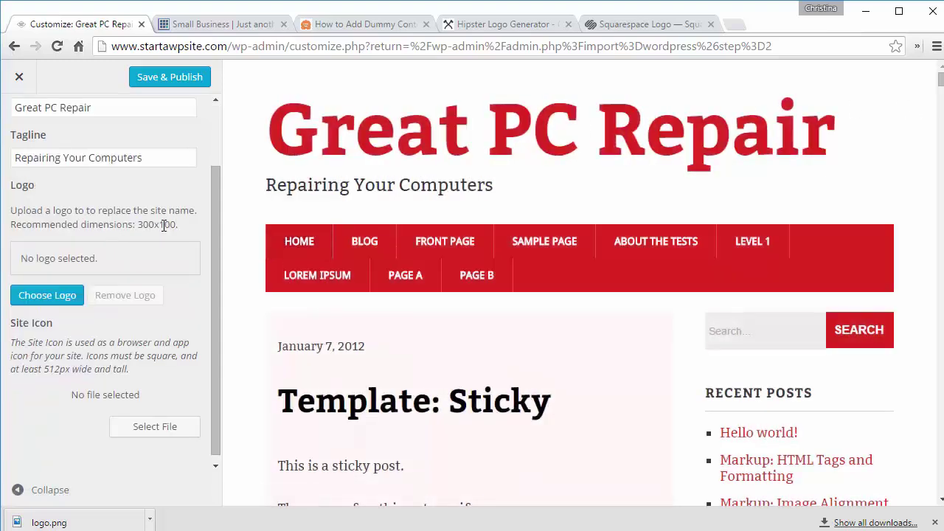
Step: Upload logo.png and set it as the site logo, then remove it from the header
click(51, 297)
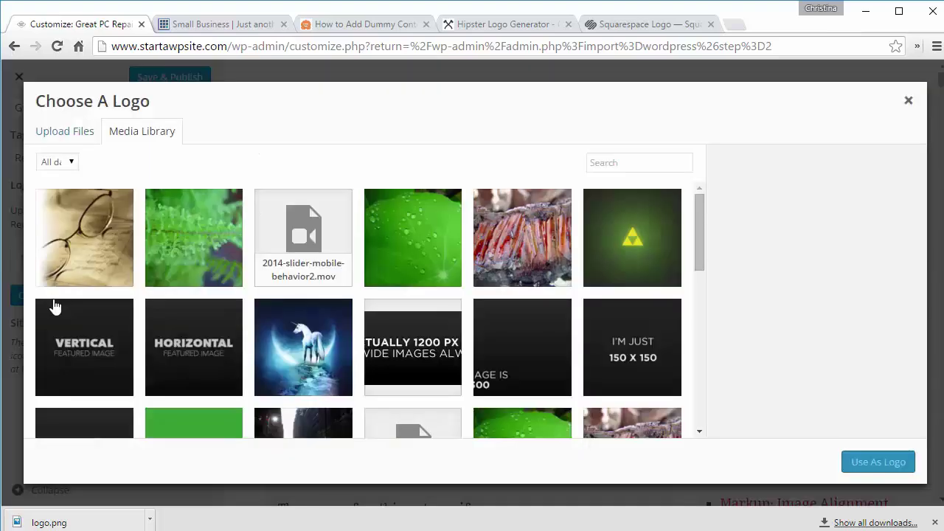
drag(49, 521, 304, 299)
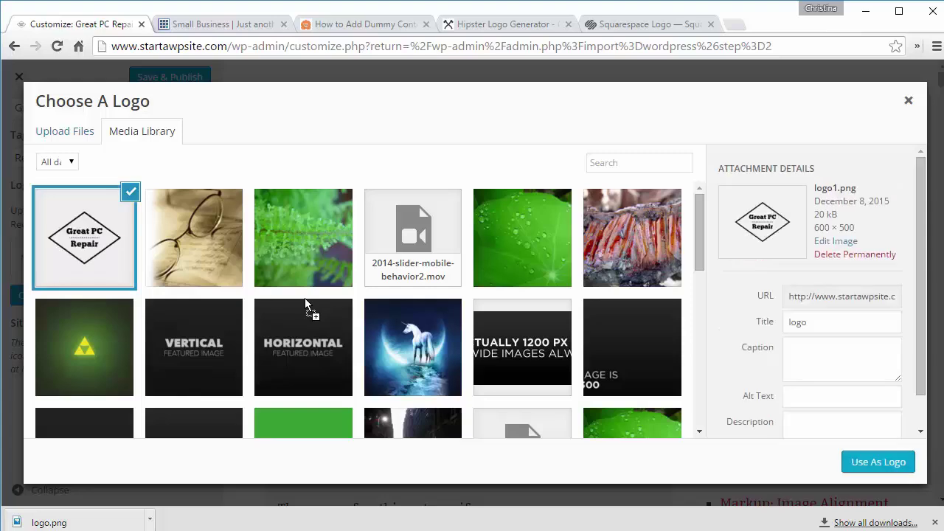
click(870, 464)
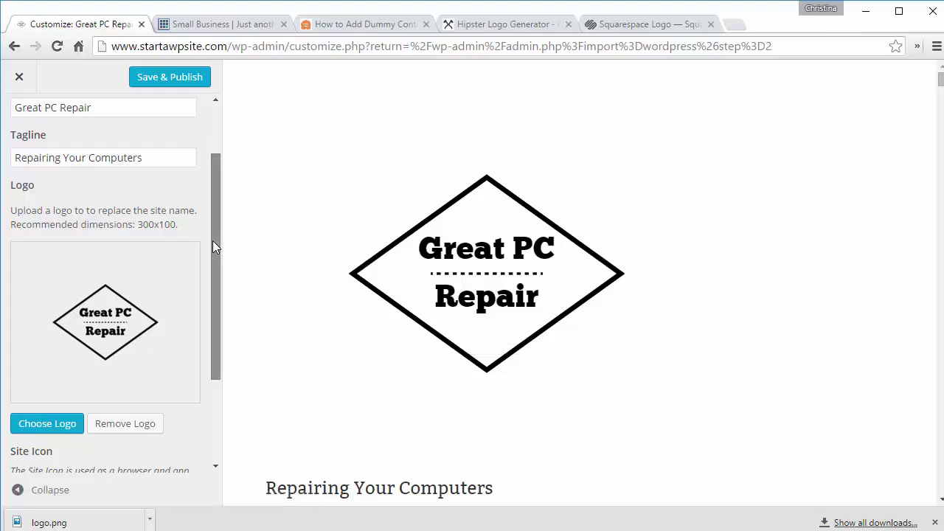
drag(212, 240, 200, 323)
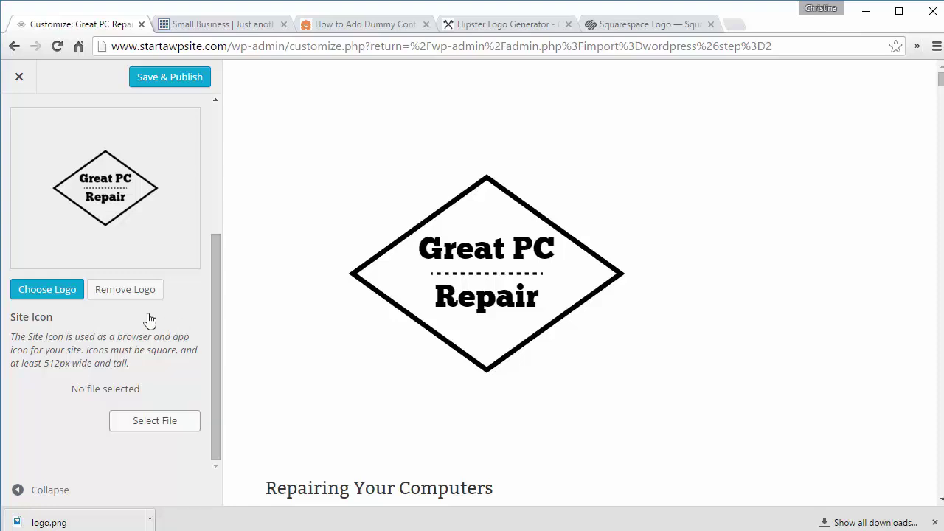
click(125, 292)
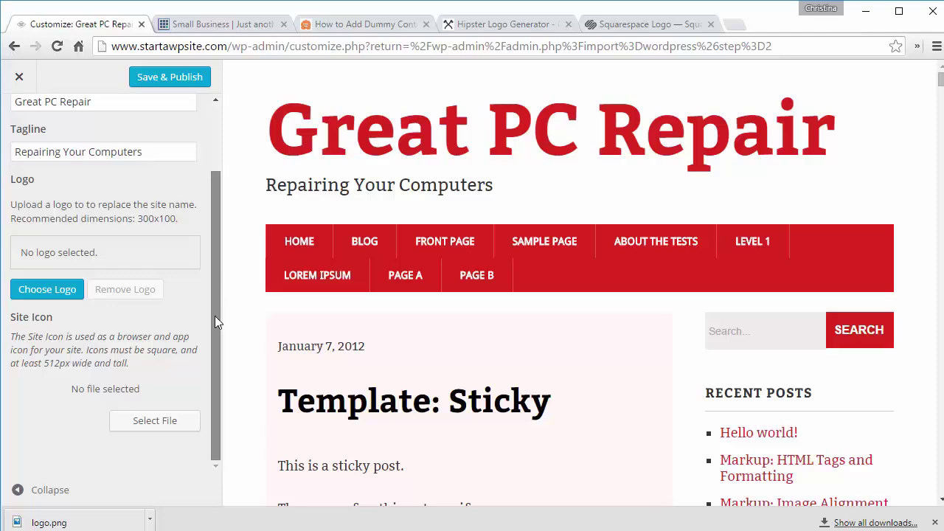
Step: Select the Great PC Repair logo as the site icon and confirm the crop
click(165, 421)
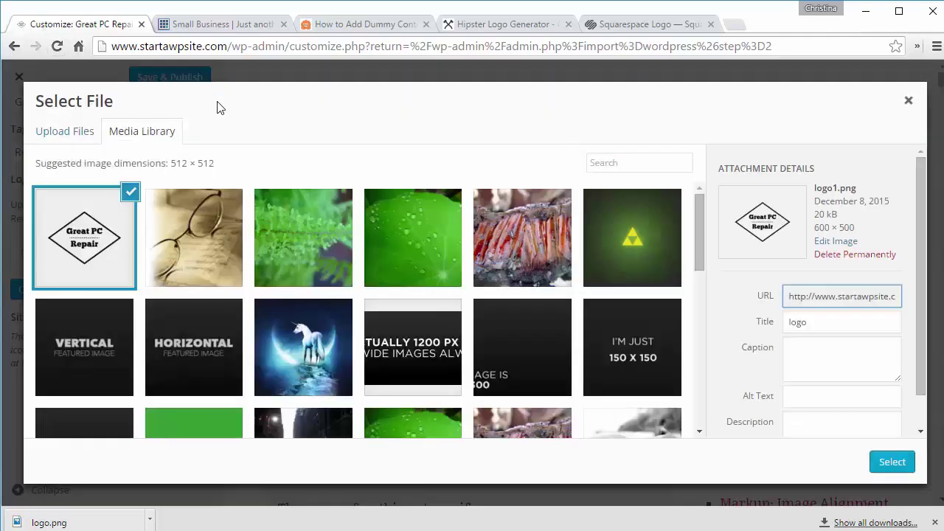
click(897, 467)
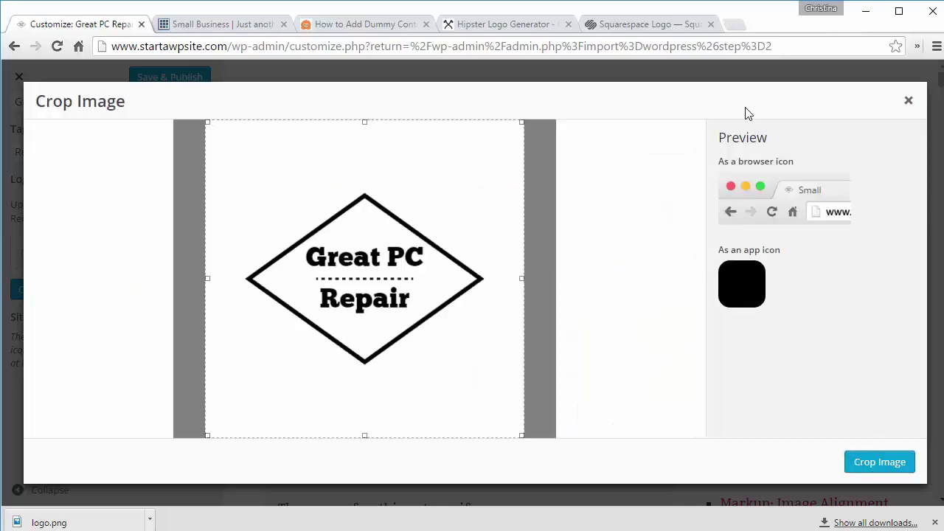
click(877, 469)
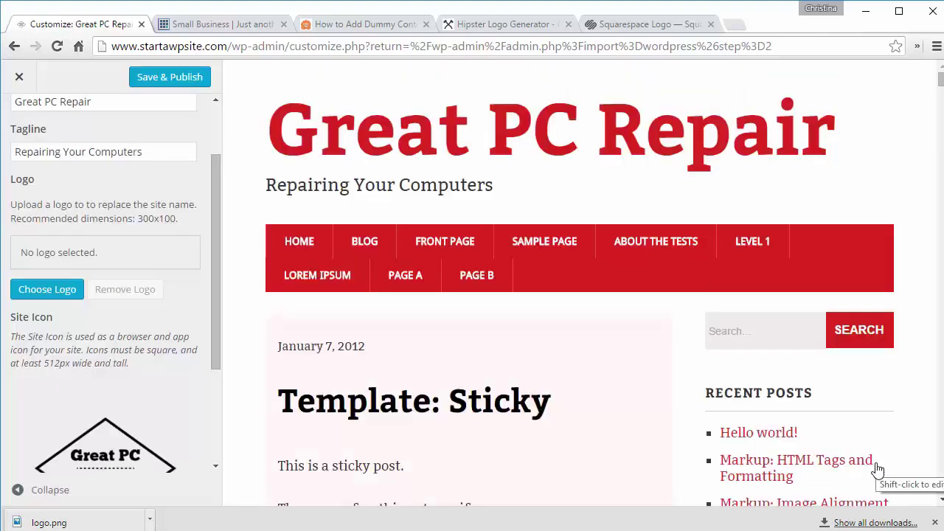
scroll(19, 127, up, 2)
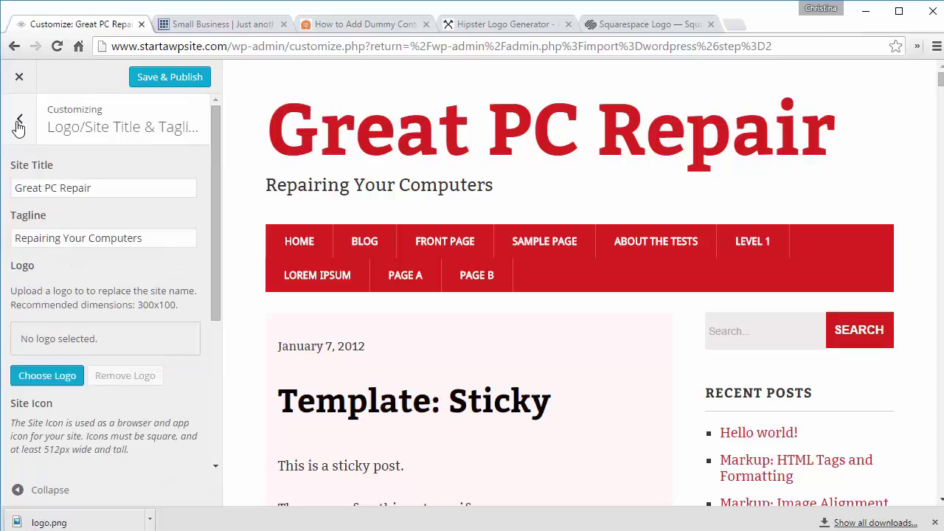
Step: Set the site background colour to light grey #cccccc
click(19, 123)
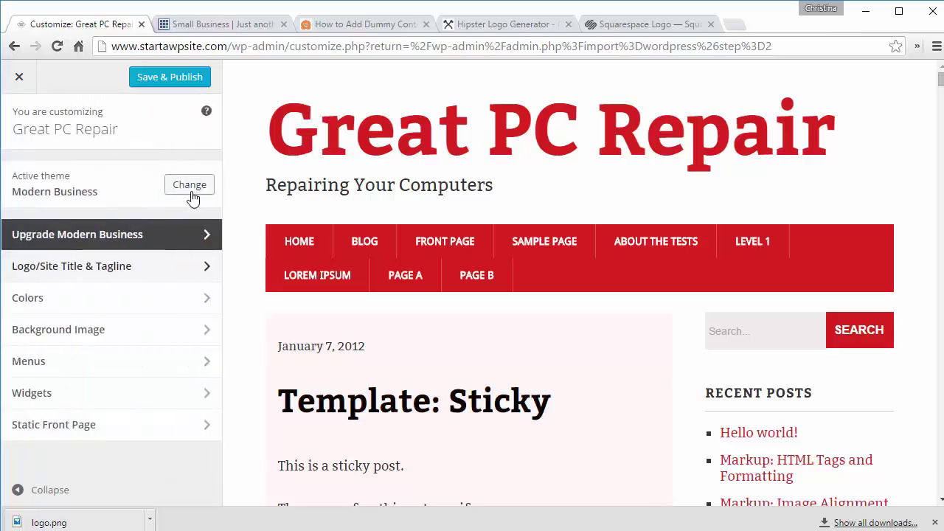
click(150, 295)
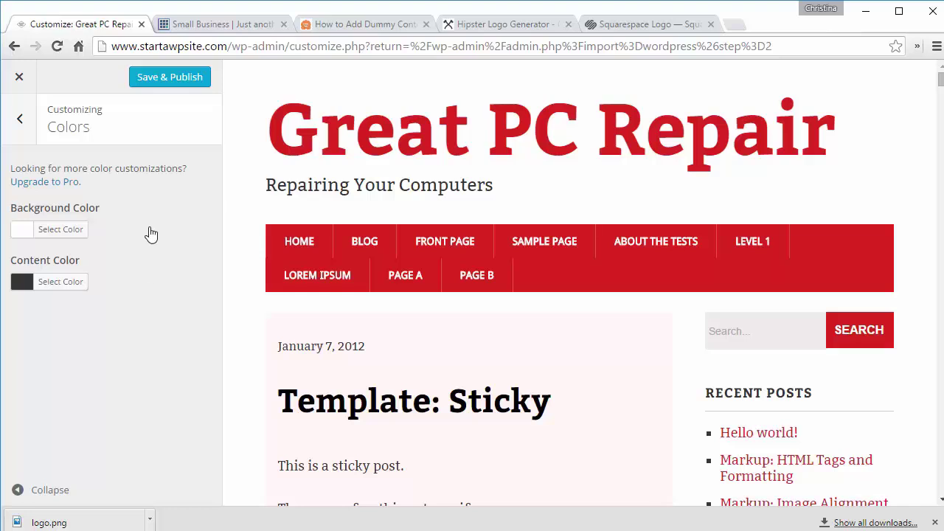
click(62, 231)
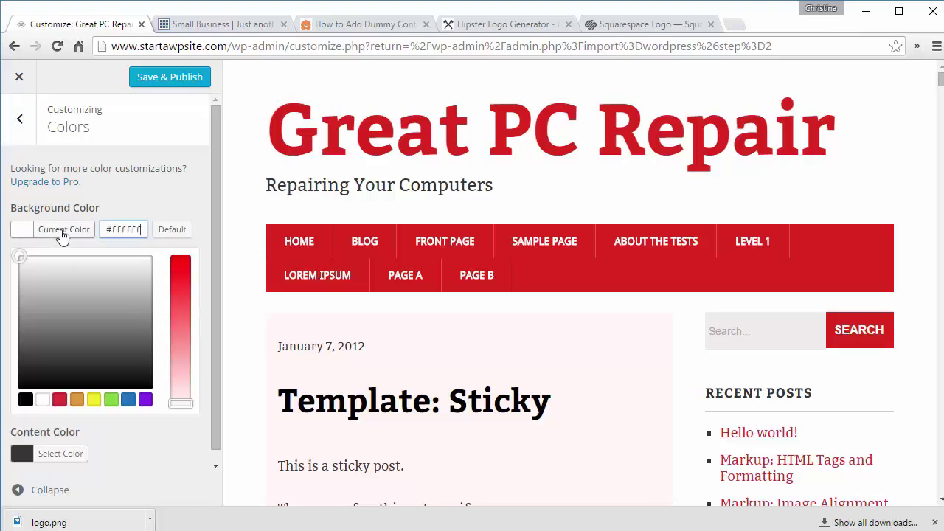
click(102, 337)
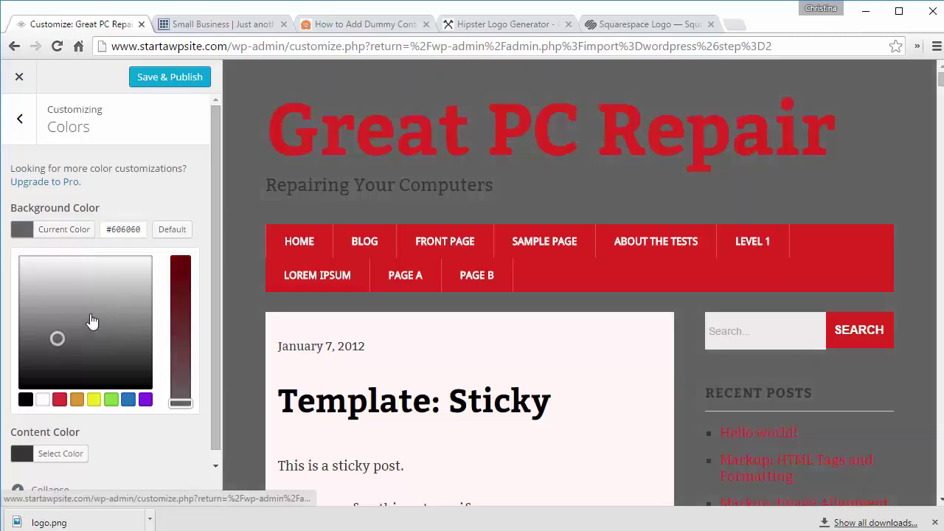
click(91, 313)
double_click(123, 230)
text(cccccc)
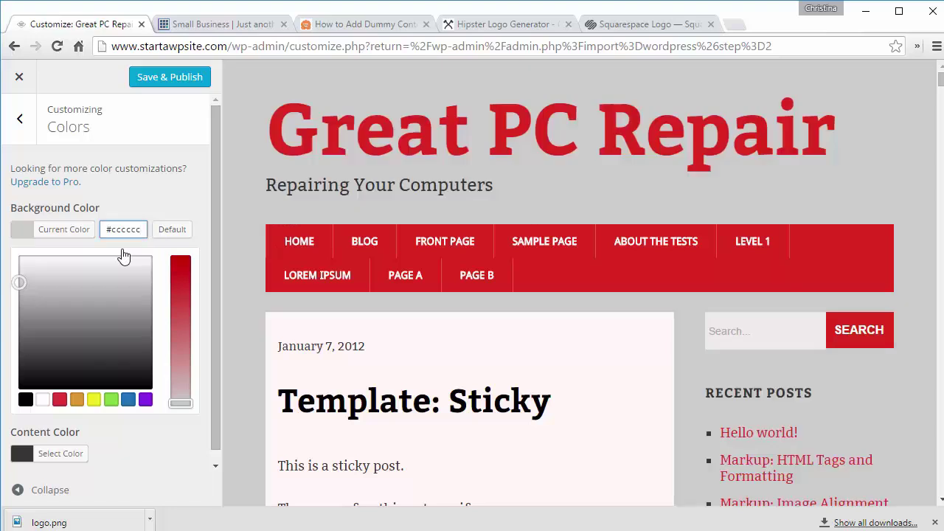
scroll(215, 272, down, 1)
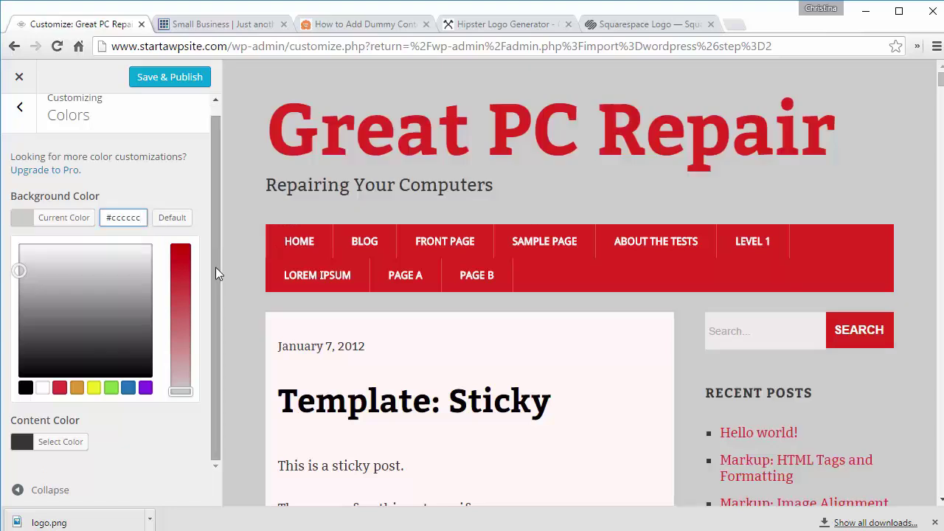
Step: Try a blue content colour, then reset it to the default #363636
click(68, 441)
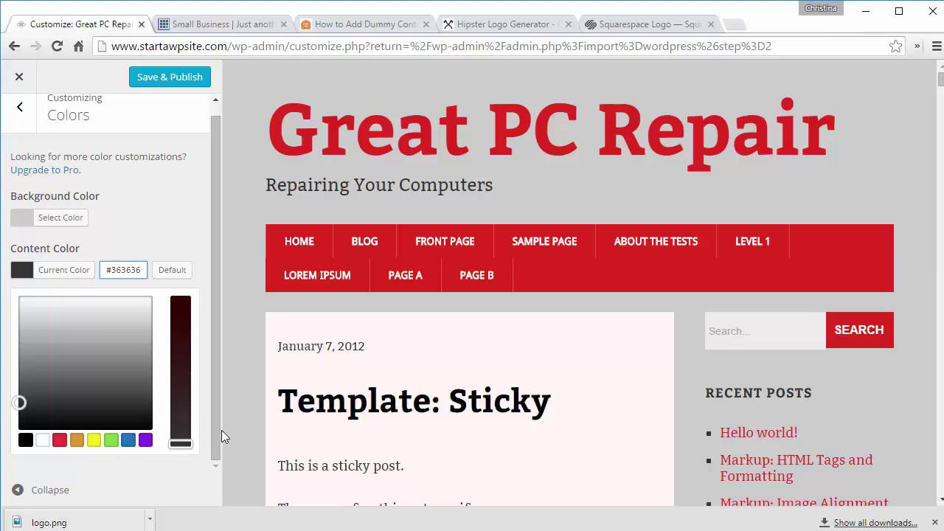
click(129, 440)
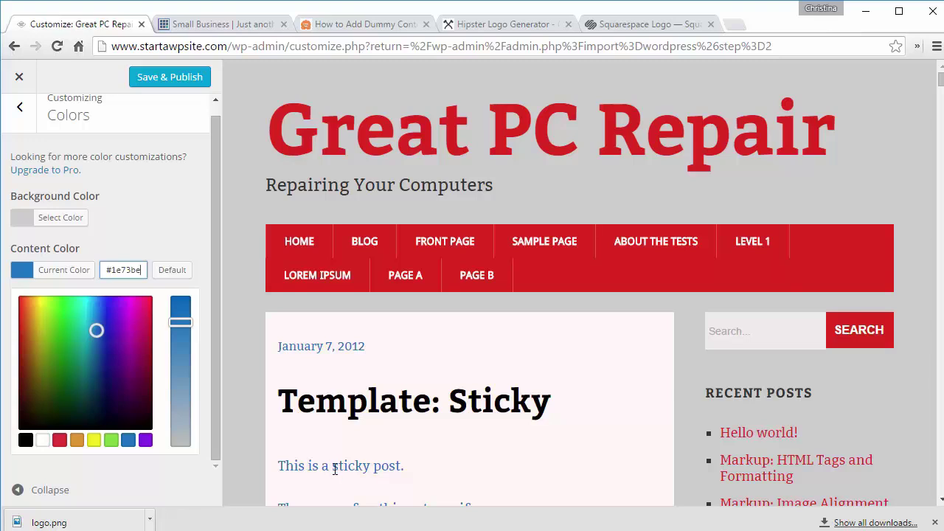
scroll(287, 447, down, 3)
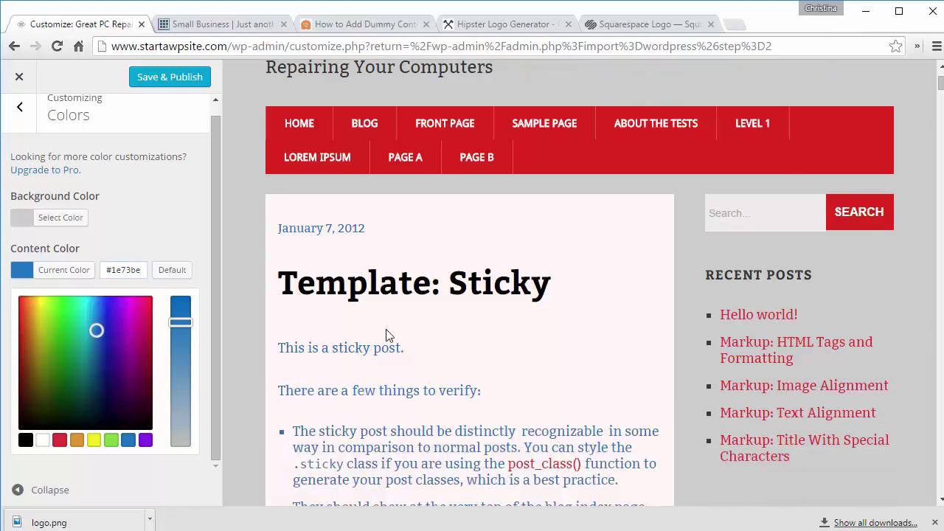
click(172, 270)
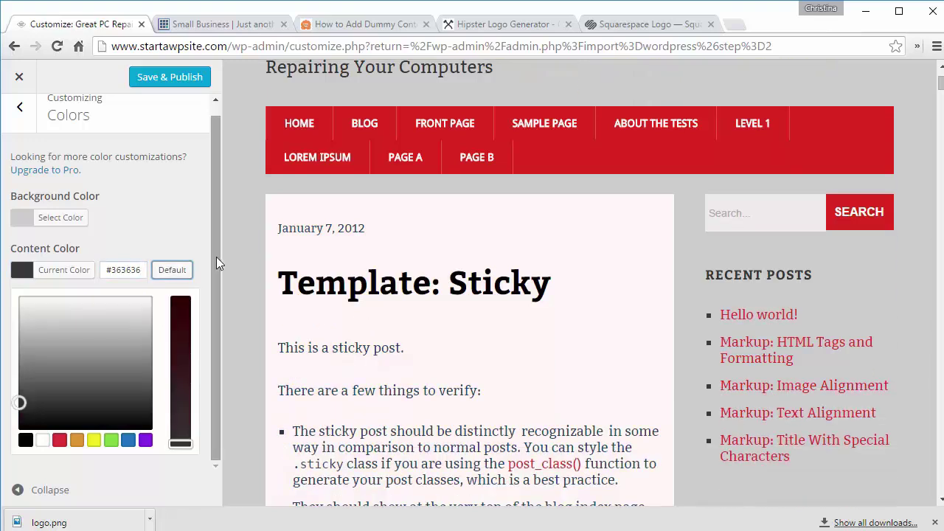
drag(221, 313, 221, 209)
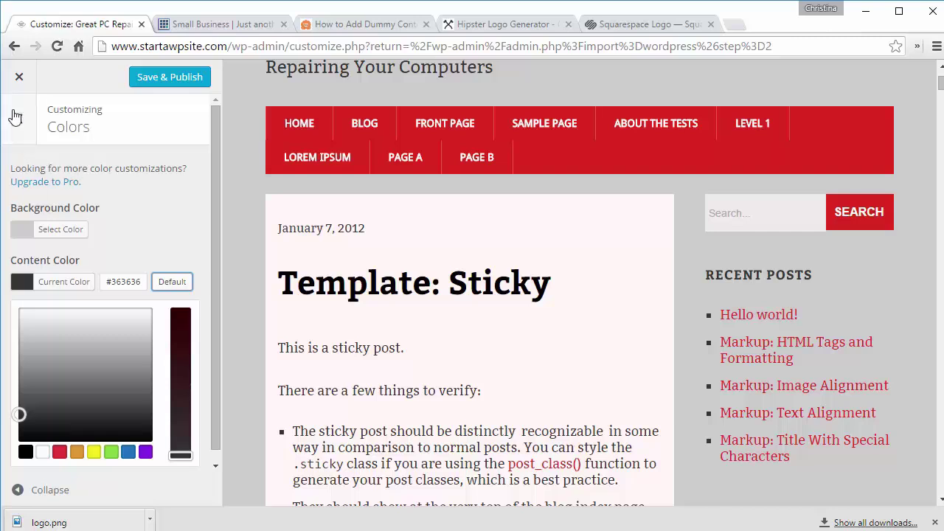
Step: Try the unicorn wallpaper as the background image, then remove it again
click(19, 123)
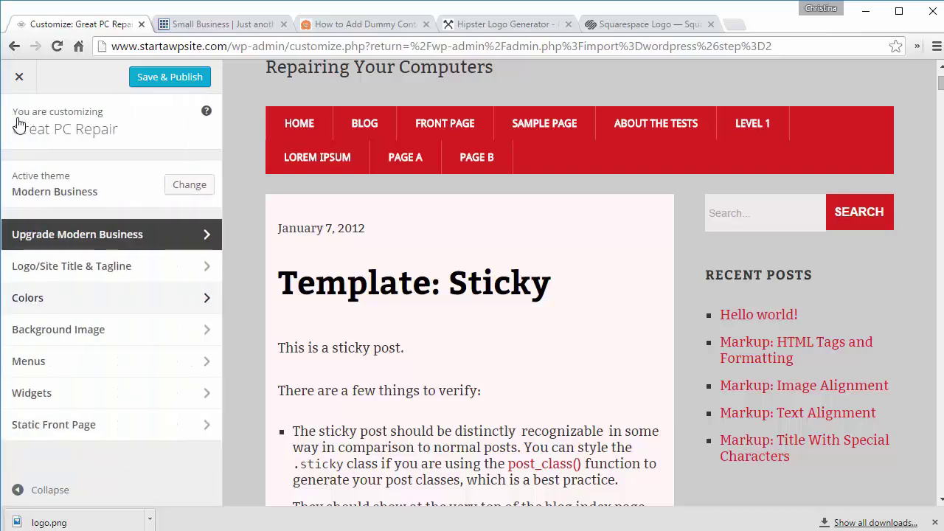
click(110, 339)
click(156, 232)
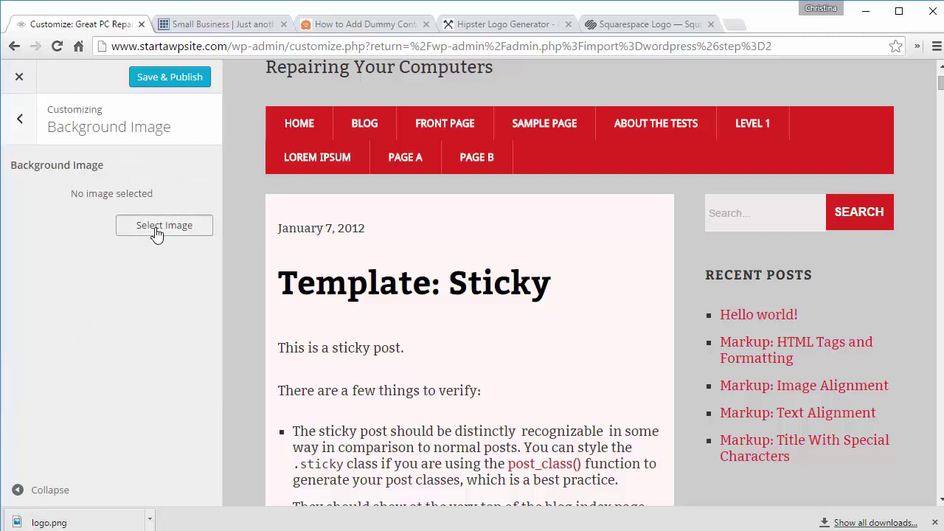
click(305, 351)
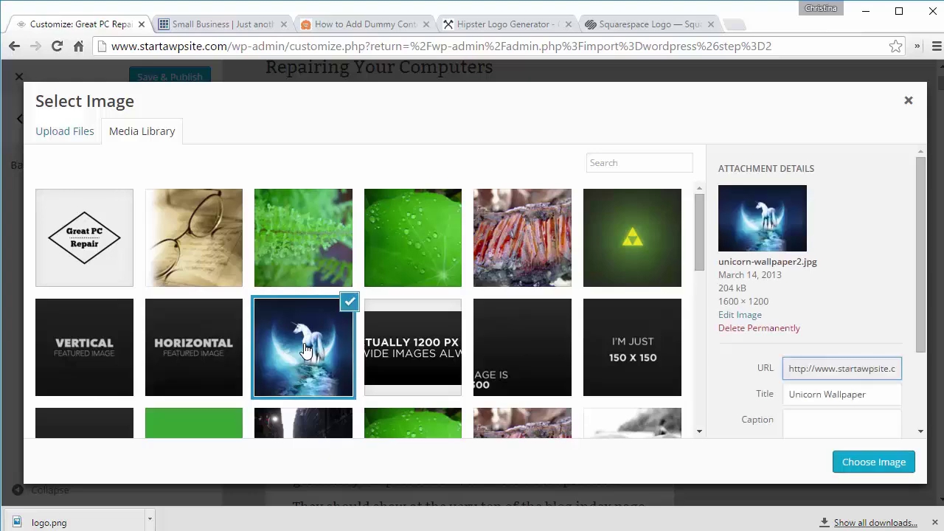
click(875, 463)
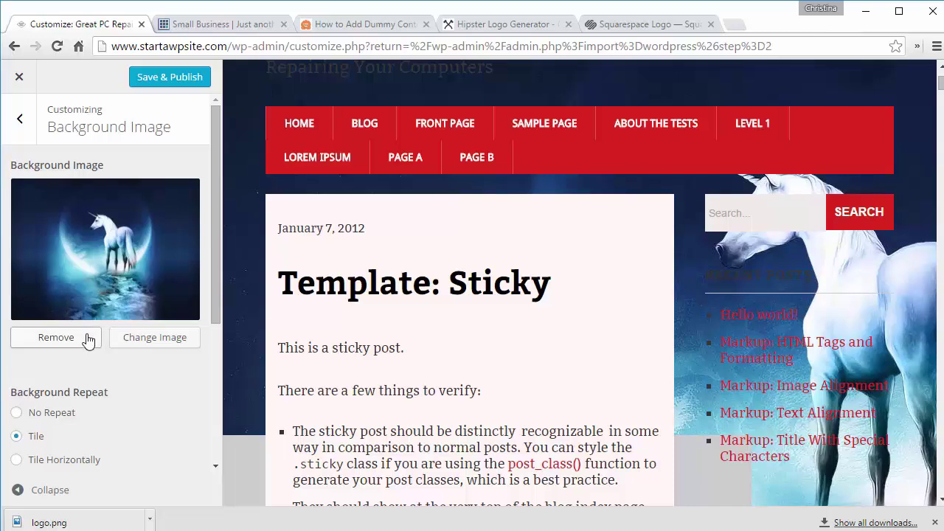
click(56, 337)
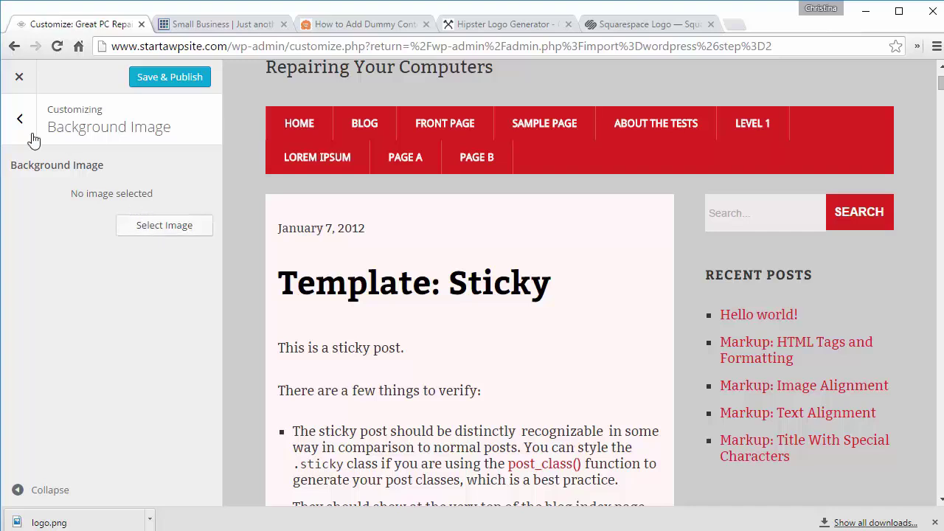
click(20, 124)
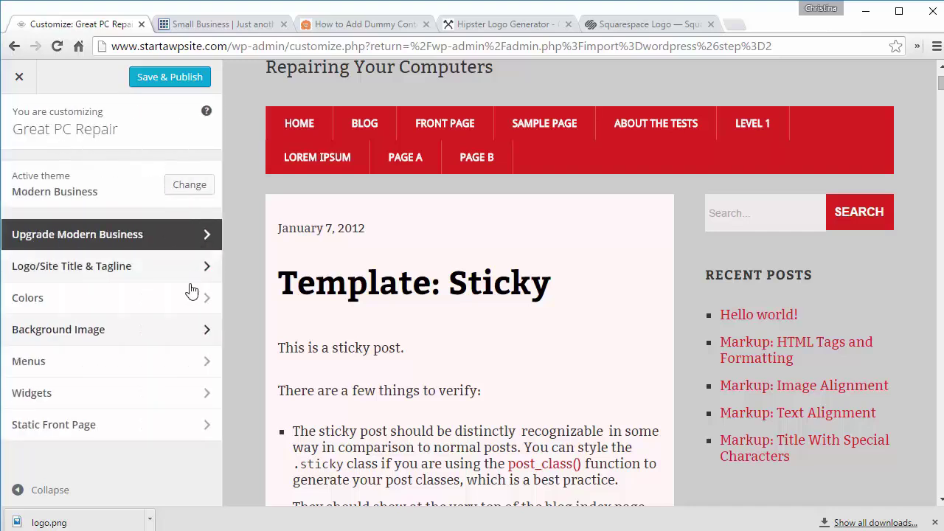
Step: Assign the Short menu to Primary Navigation, leaving Top Navigation unset
click(173, 368)
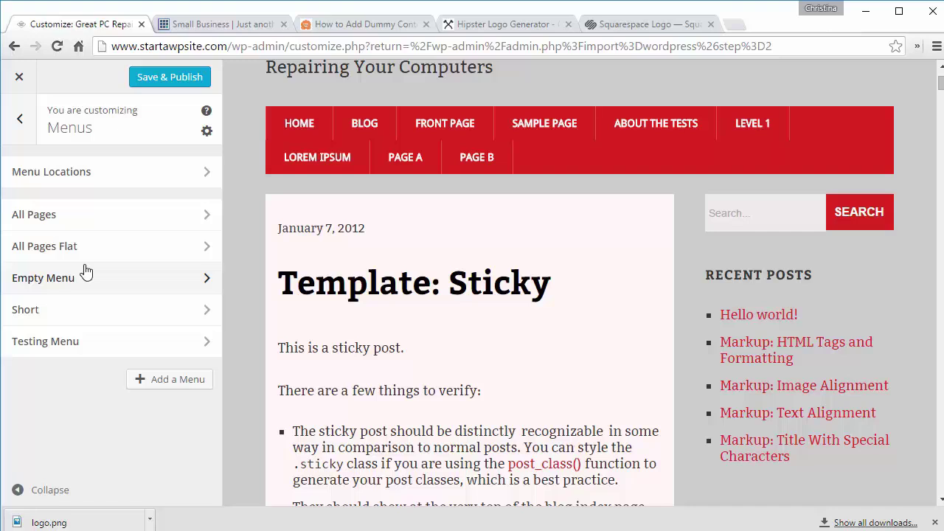
click(86, 173)
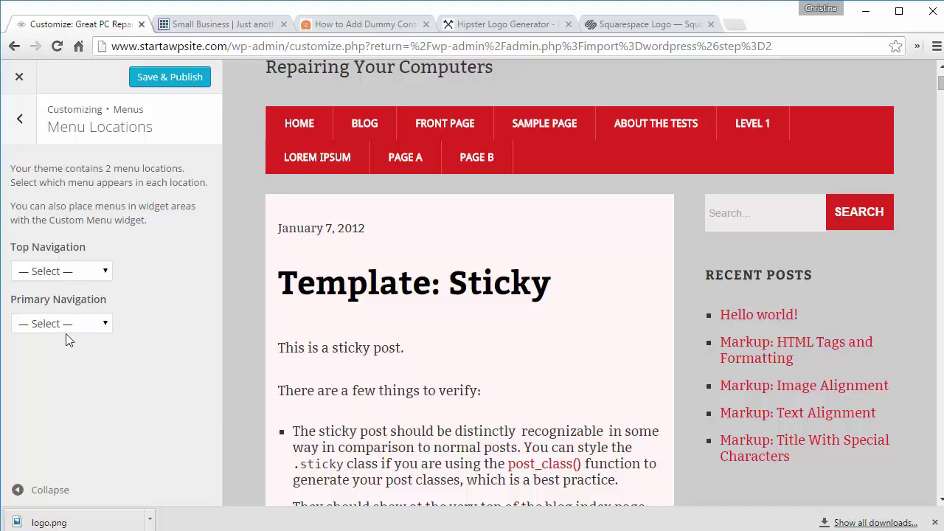
click(103, 271)
click(78, 303)
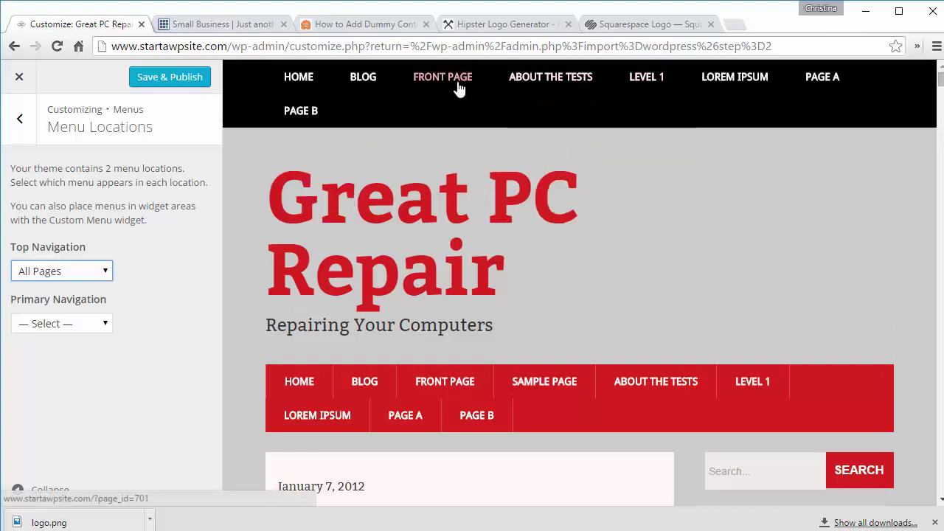
key(Up)
click(103, 325)
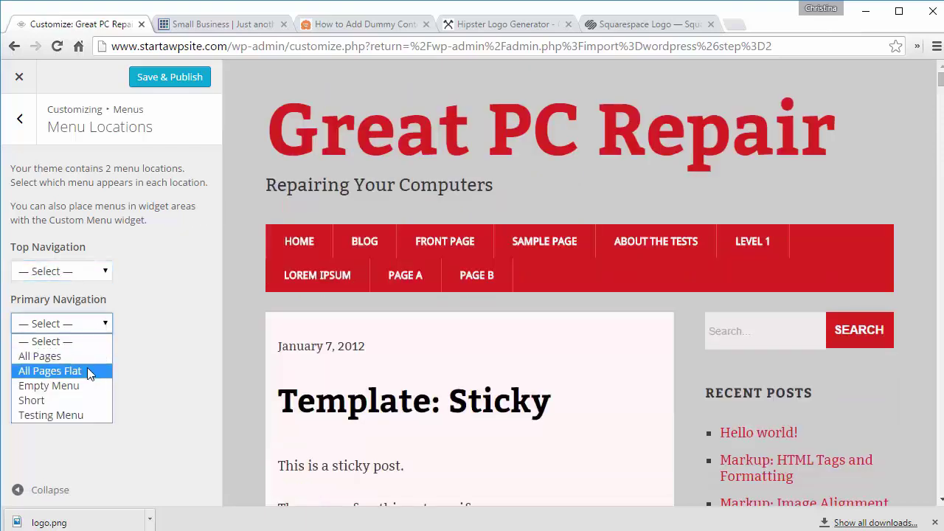
click(33, 399)
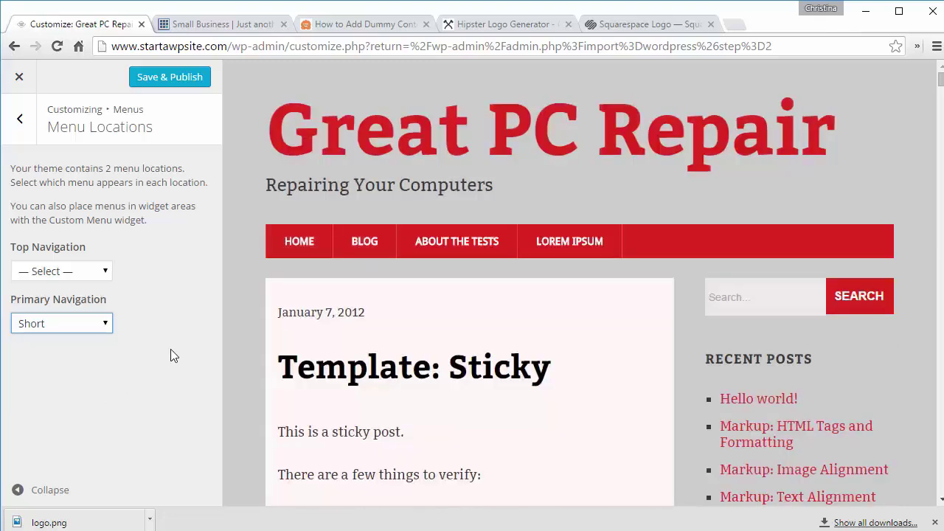
mouse_move(459, 247)
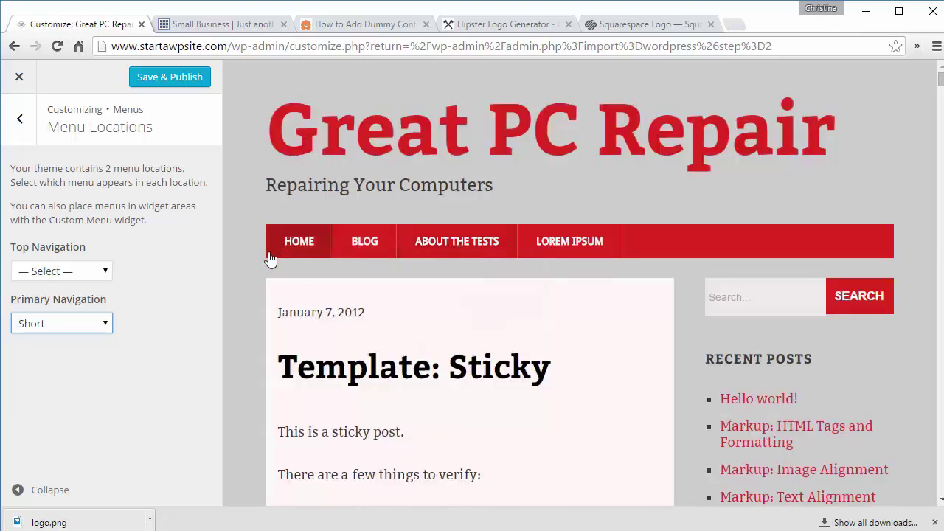
key(Escape)
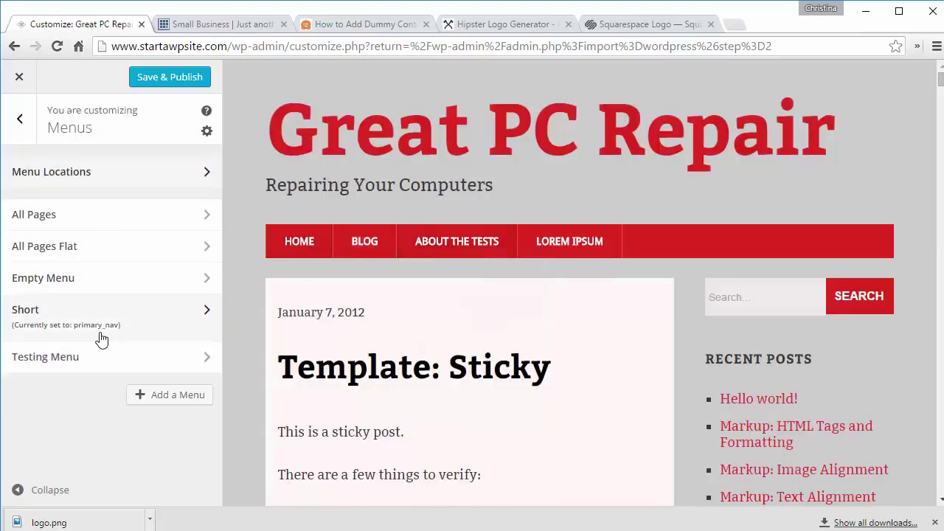
click(149, 332)
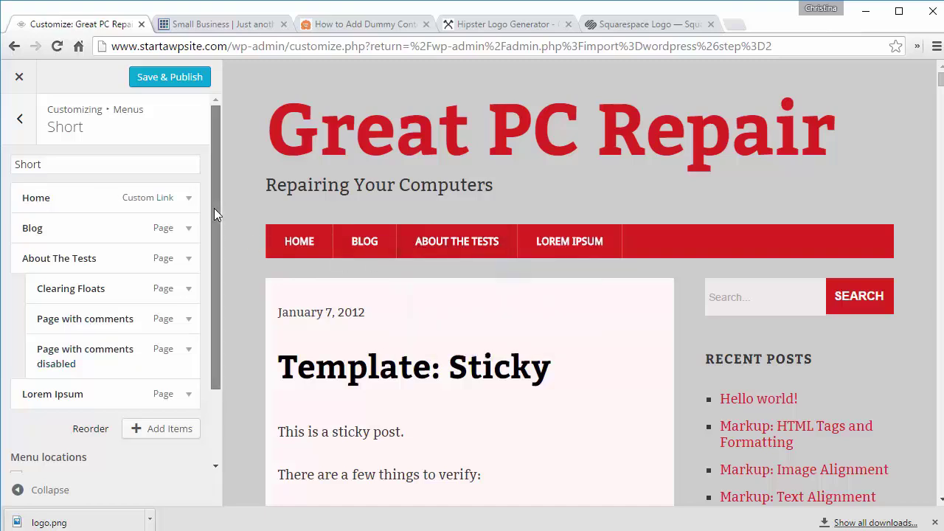
drag(214, 209, 216, 229)
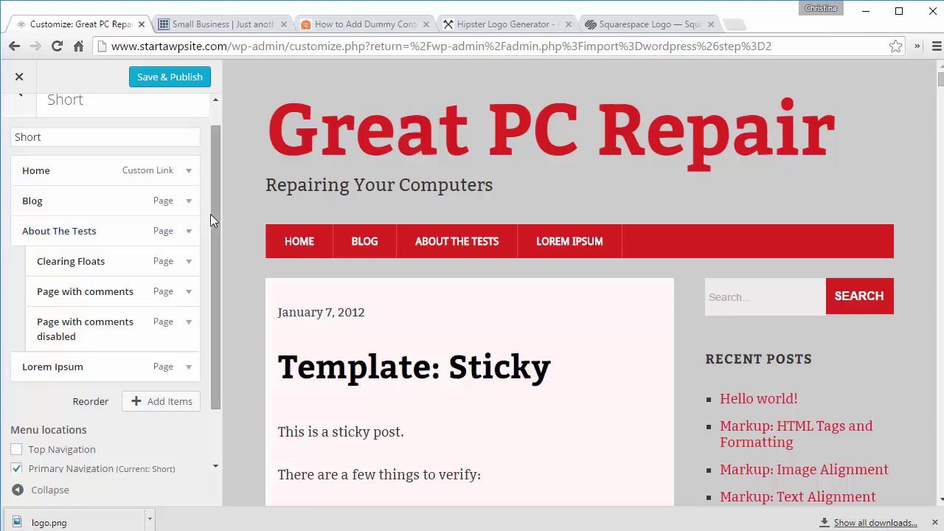
drag(211, 214, 219, 241)
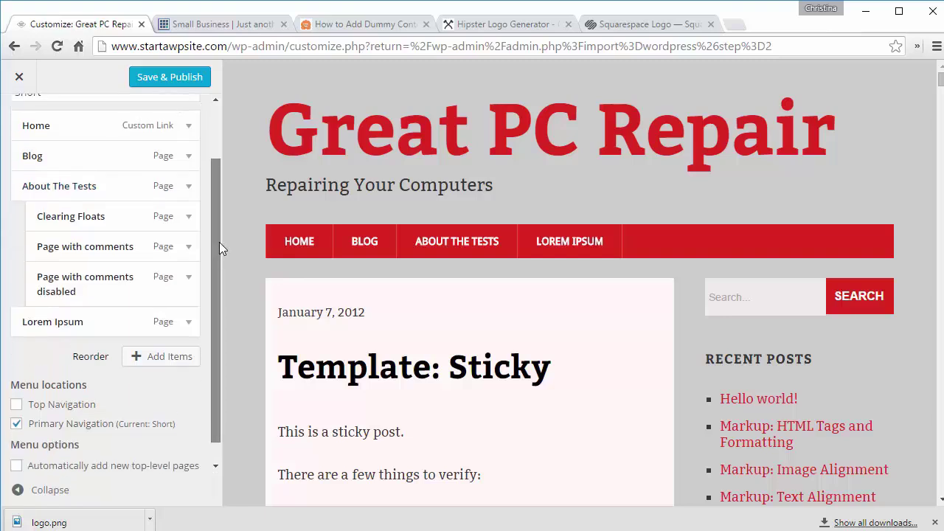
mouse_move(106, 331)
mouse_down()
mouse_move(106, 243)
mouse_move(93, 196)
mouse_move(114, 348)
mouse_up()
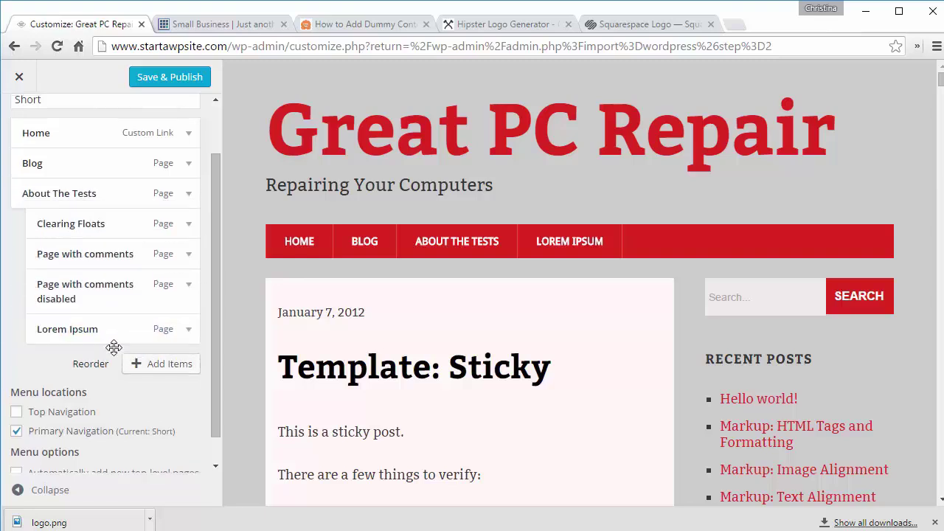
click(138, 363)
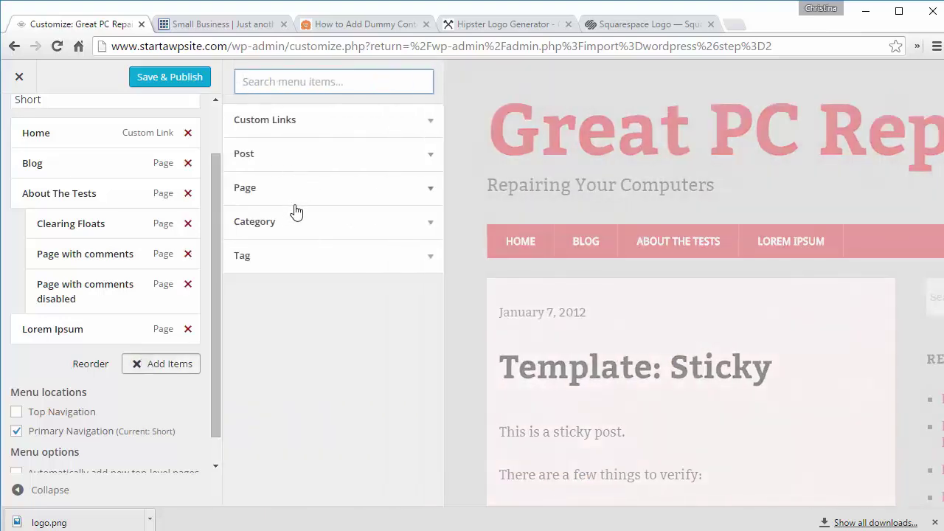
click(254, 224)
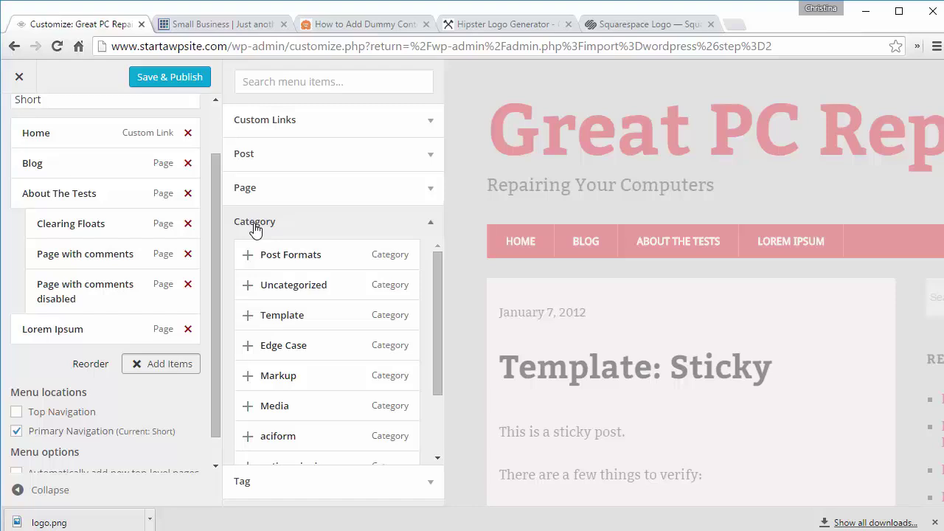
click(254, 225)
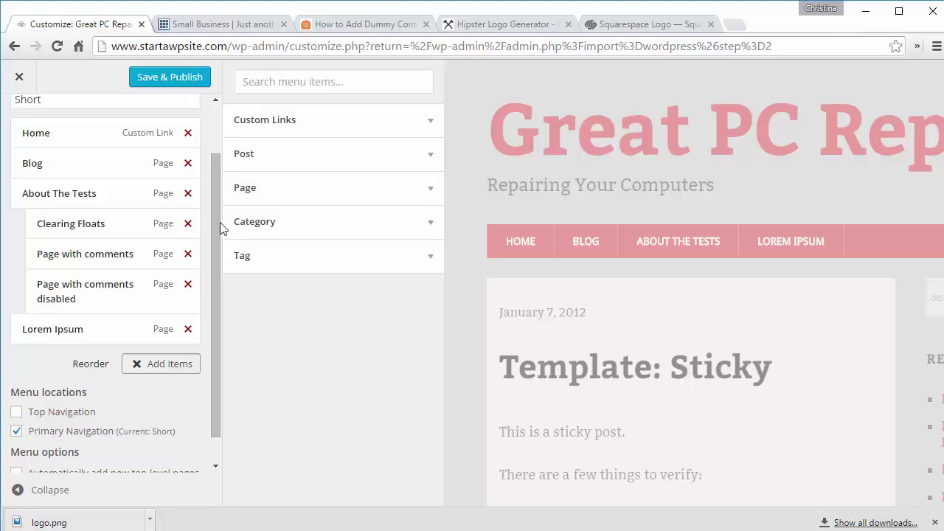
drag(214, 223, 207, 123)
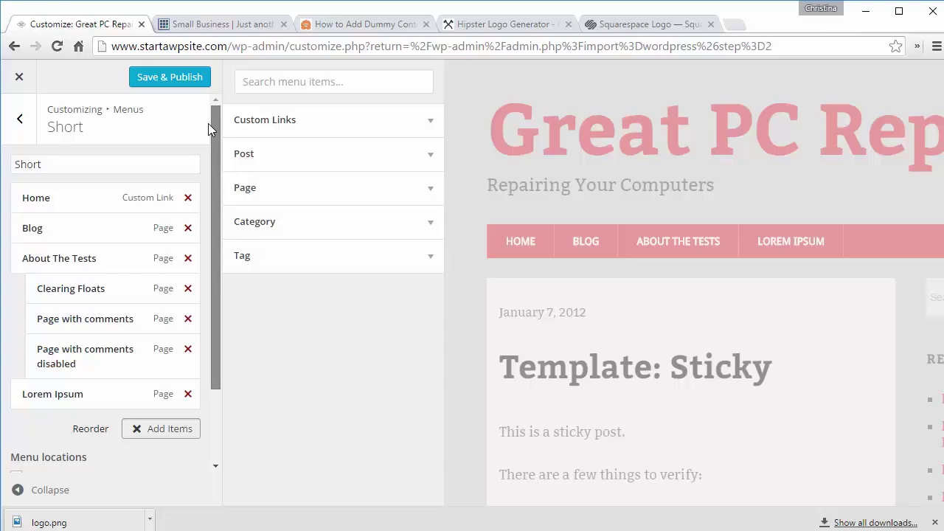
click(23, 120)
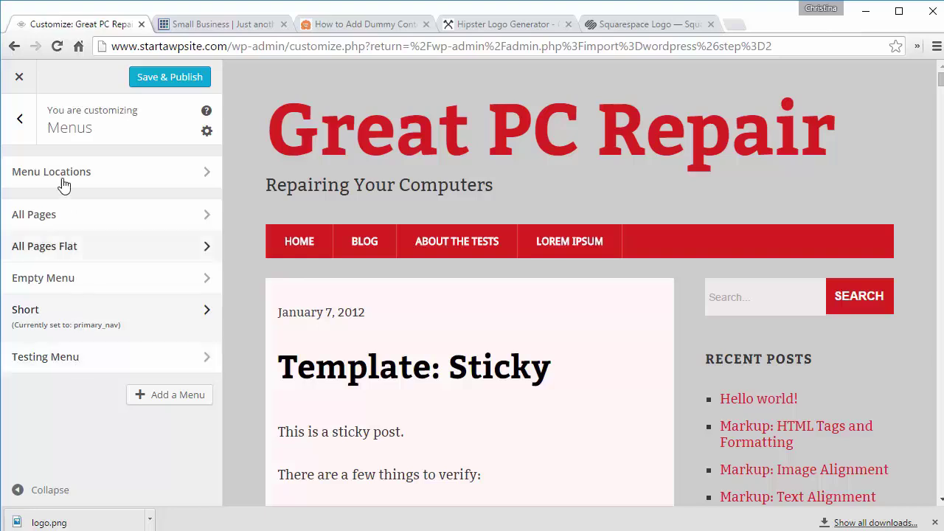
Step: Remove the Meta and Categories widgets from the Primary Sidebar widget area
click(21, 118)
click(74, 392)
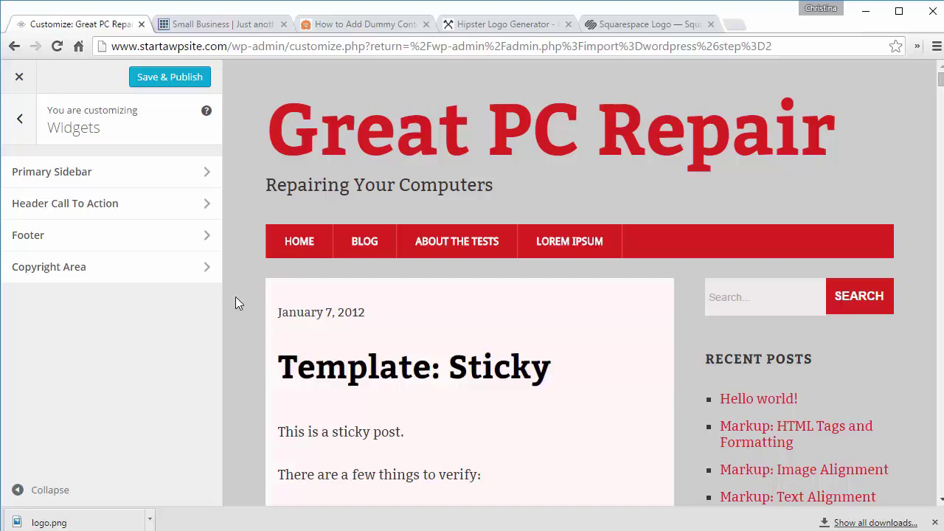
click(77, 176)
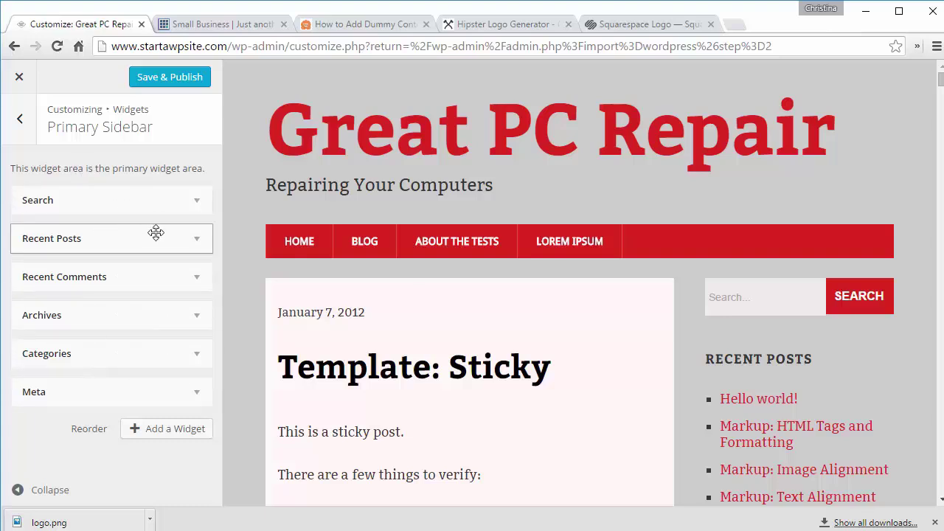
click(940, 501)
click(74, 391)
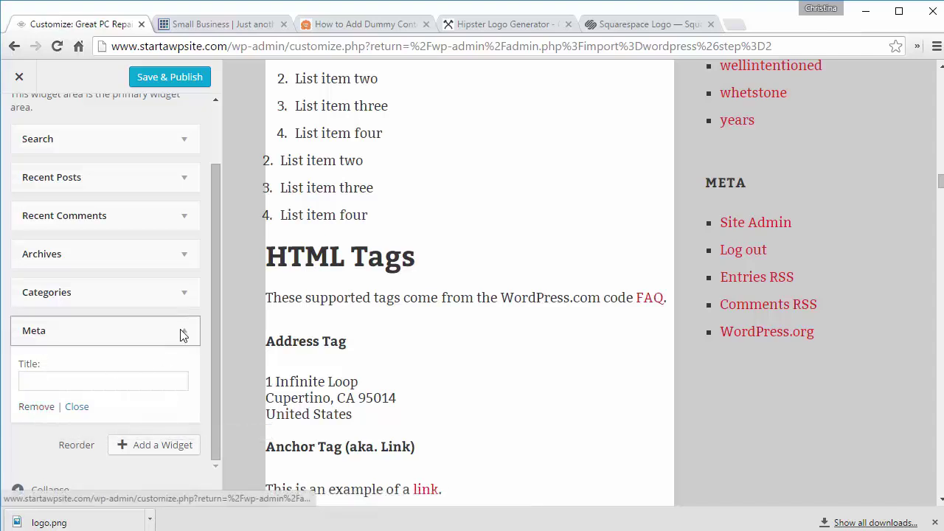
click(36, 407)
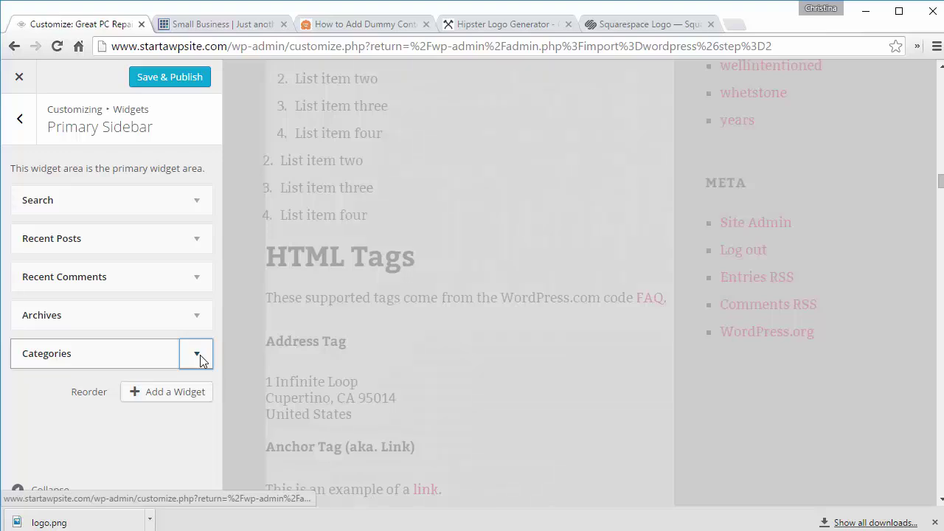
click(198, 354)
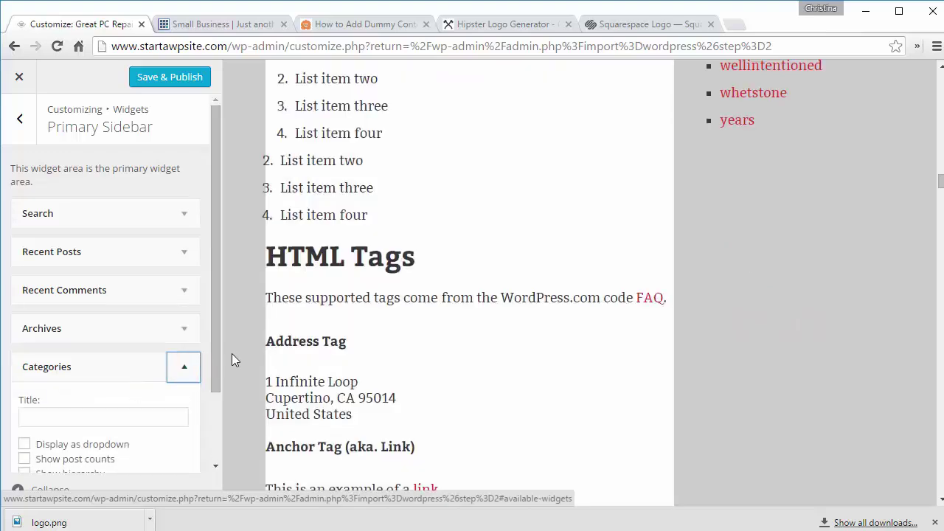
drag(215, 360, 211, 426)
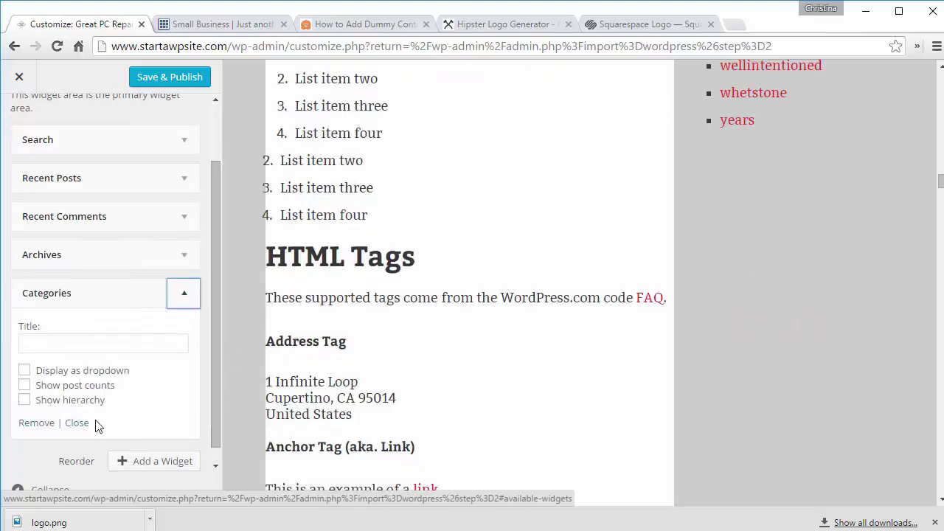
click(43, 426)
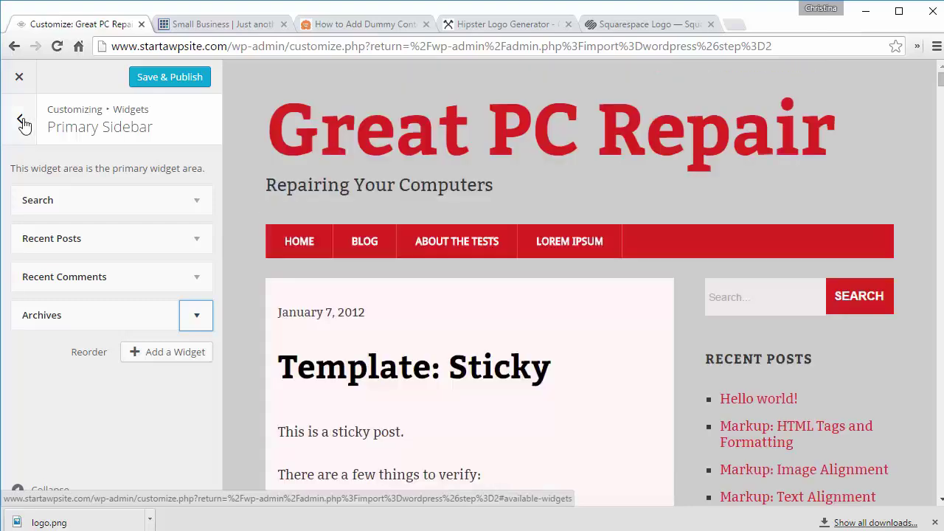
click(21, 120)
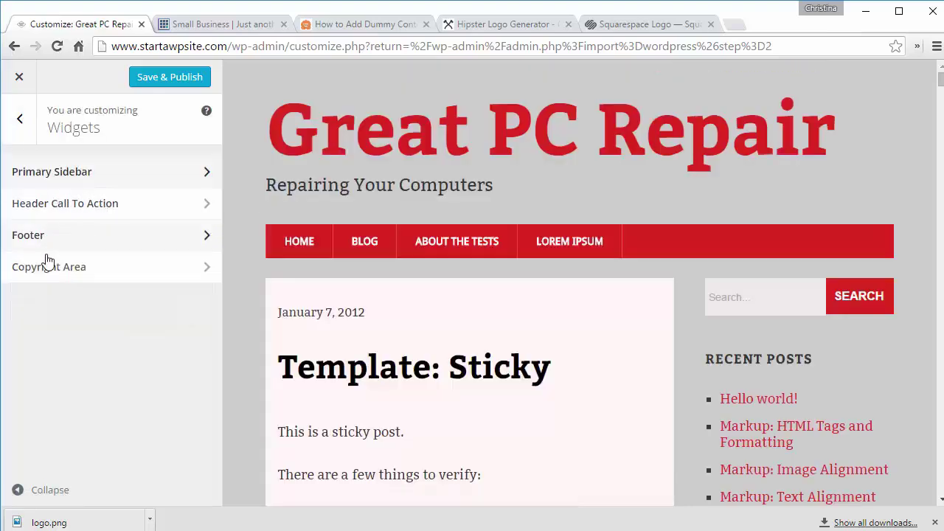
Step: Add a Text widget to the Header Call To Action area with 'Free Quote' as its first line
click(87, 213)
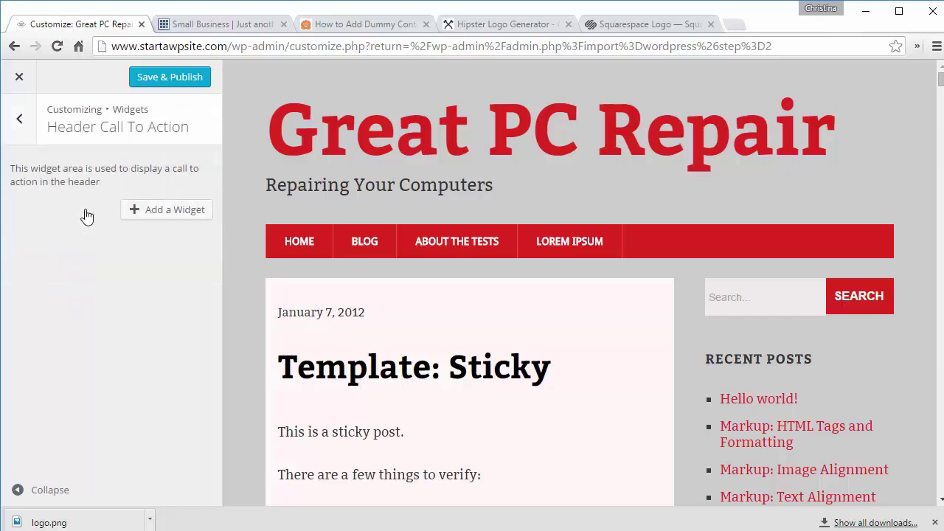
click(130, 203)
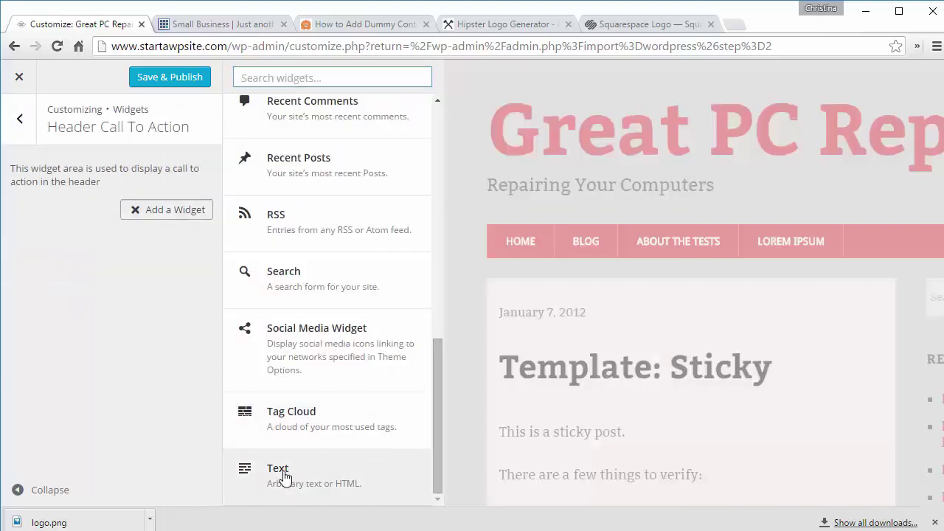
click(298, 469)
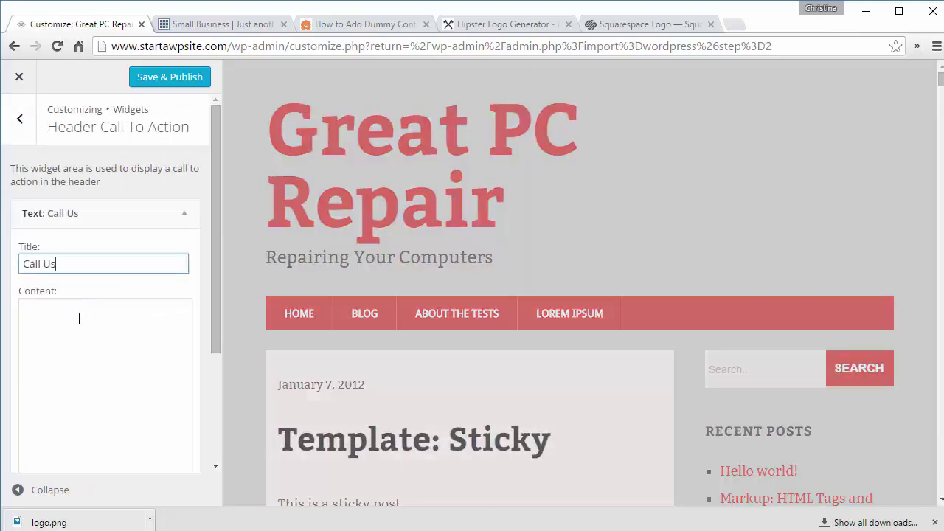
click(79, 318)
text(Free)
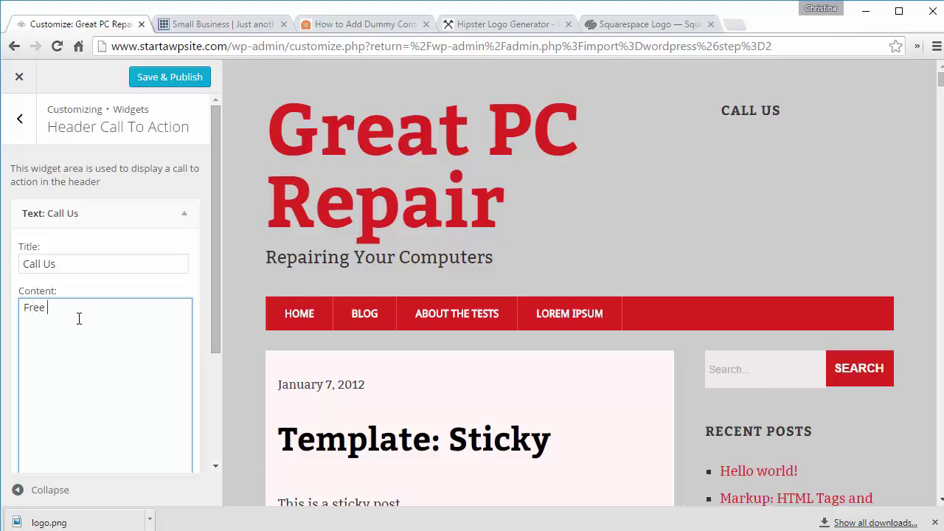
text( Quote)
key(Return)
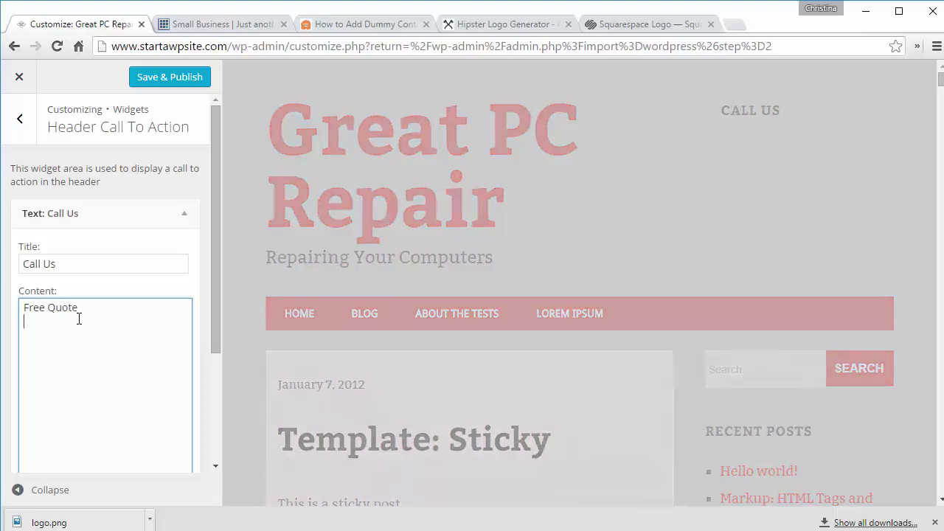
Step: Enter the business phone number on the next line, adding a hyphen to its formatting
text(512) 555-1212)
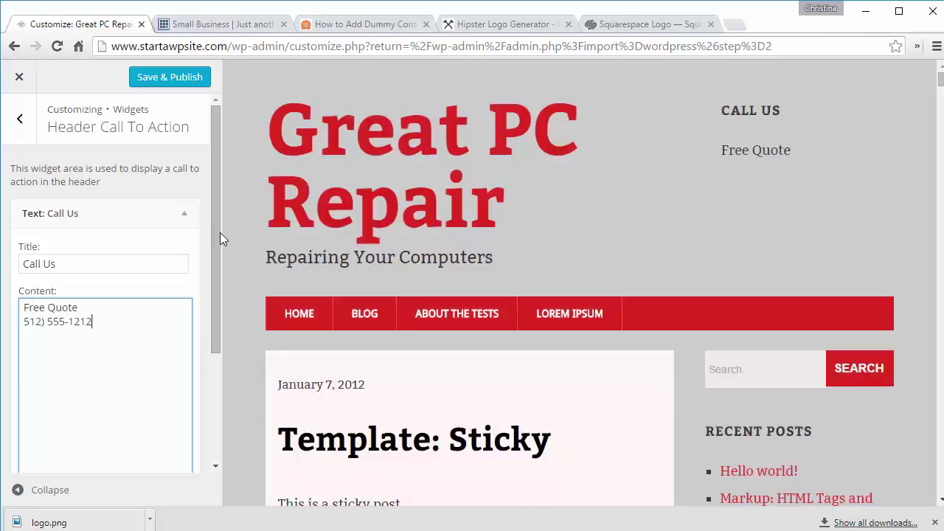
drag(218, 235, 215, 352)
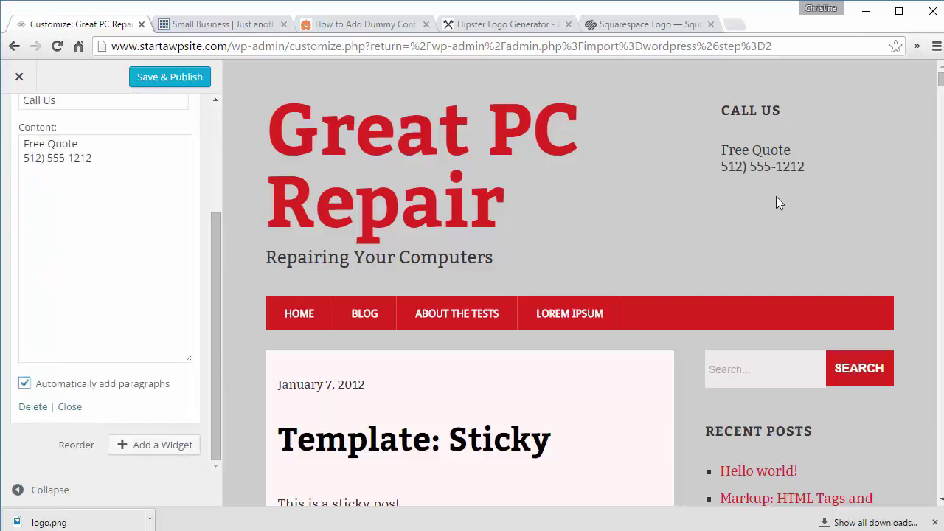
click(24, 158)
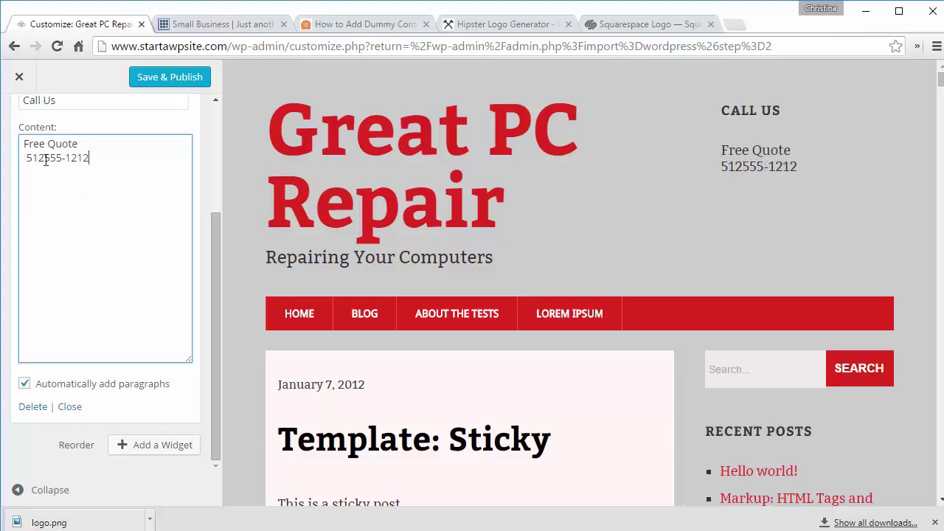
text(-)
scroll(20, 122, up, 5)
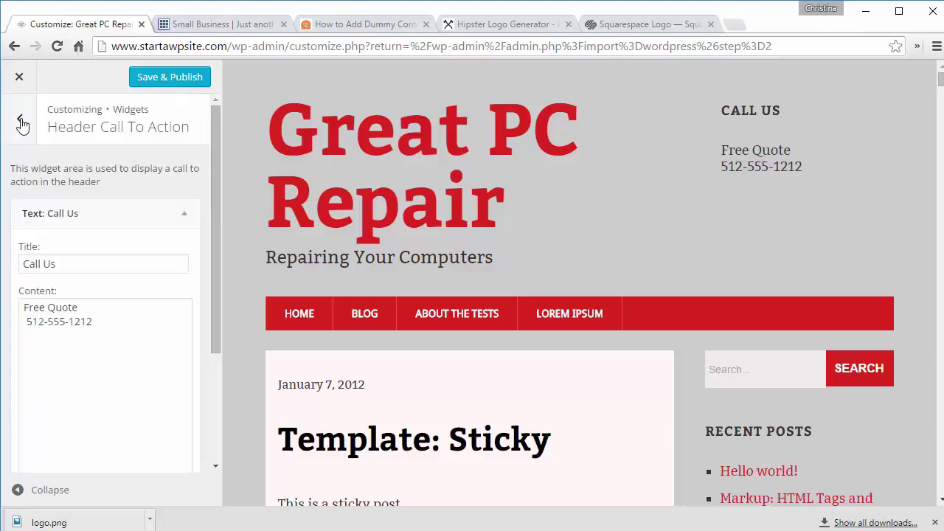
click(20, 118)
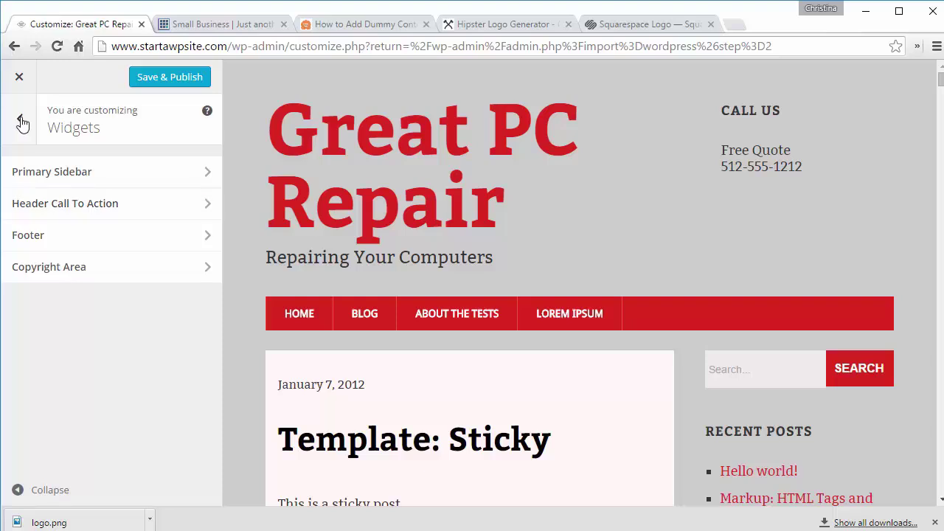
click(19, 118)
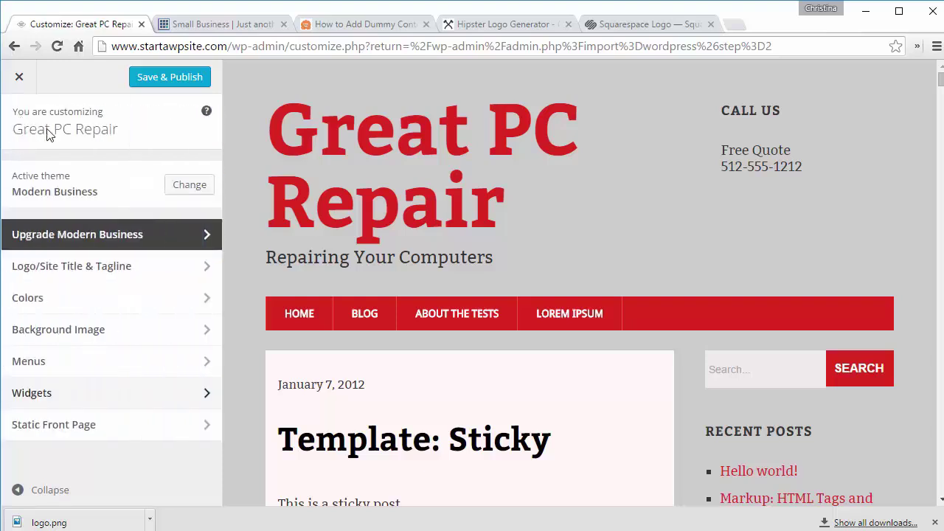
Step: Set 'Front Page' as the static home page and 'Blog' as the posts page, then publish
click(63, 426)
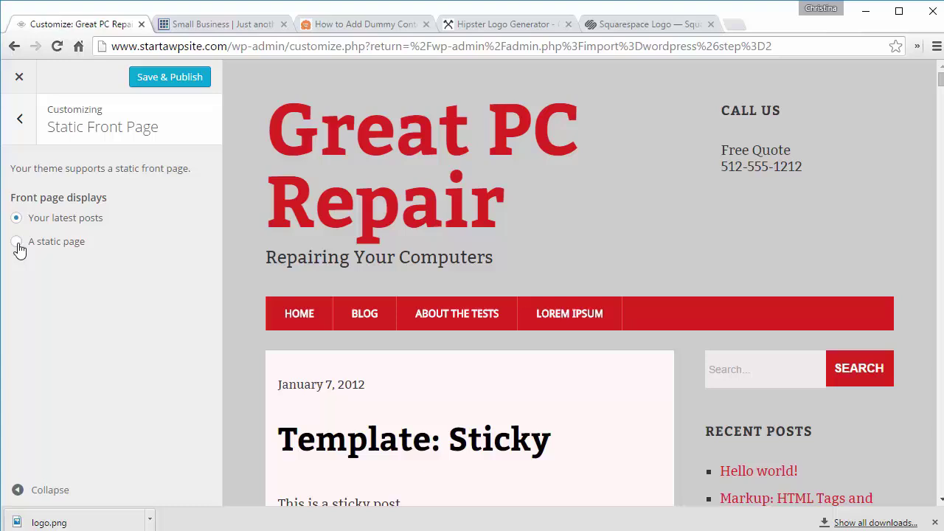
click(17, 243)
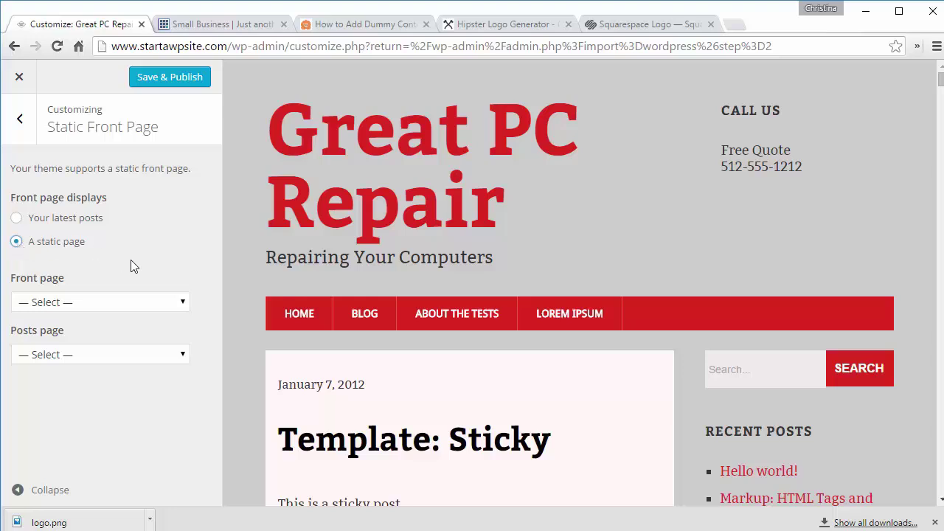
click(126, 309)
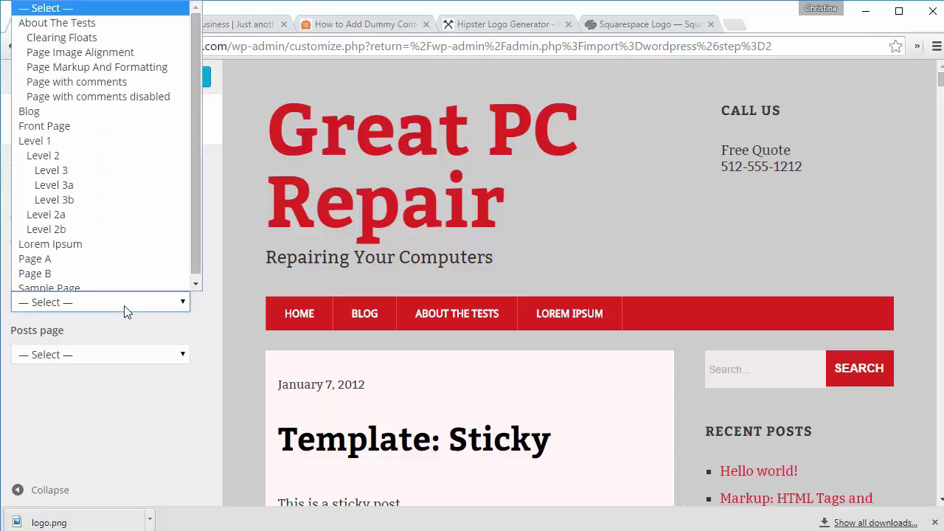
click(109, 130)
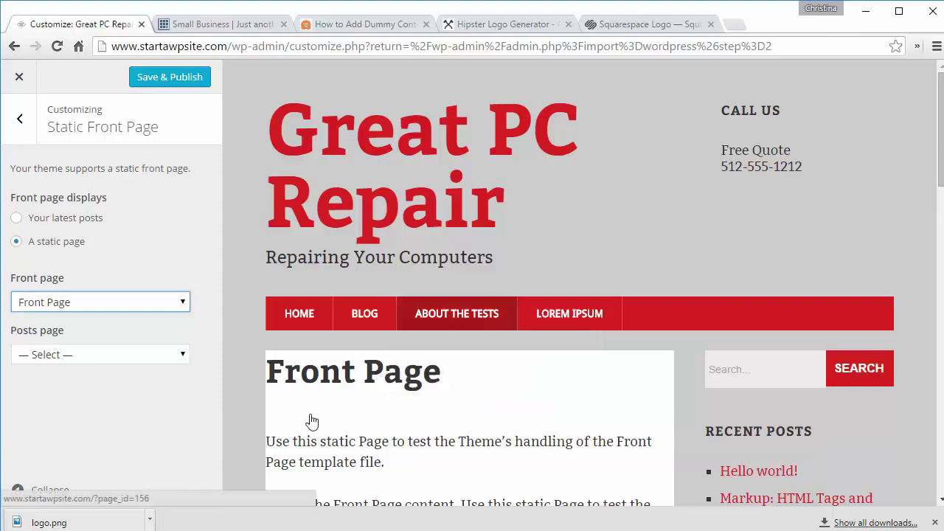
scroll(312, 421, down, 2)
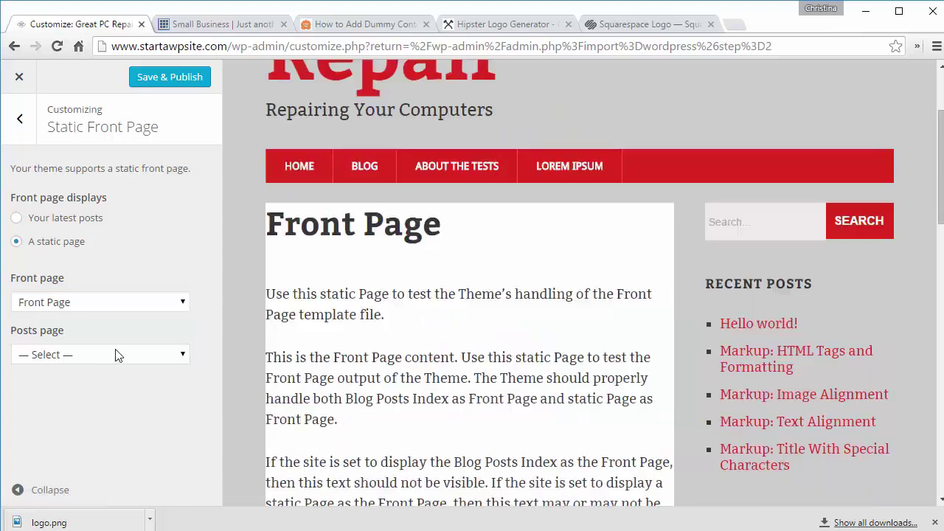
click(116, 356)
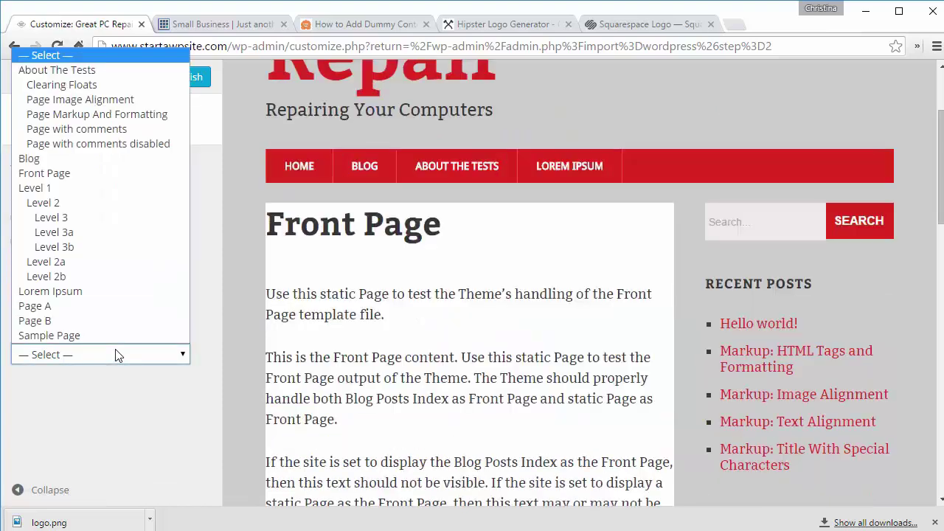
click(130, 160)
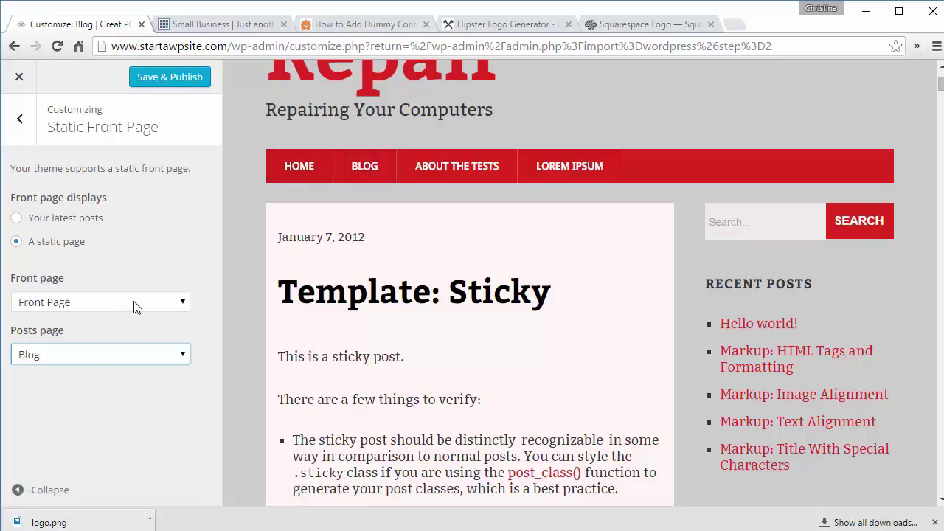
click(270, 183)
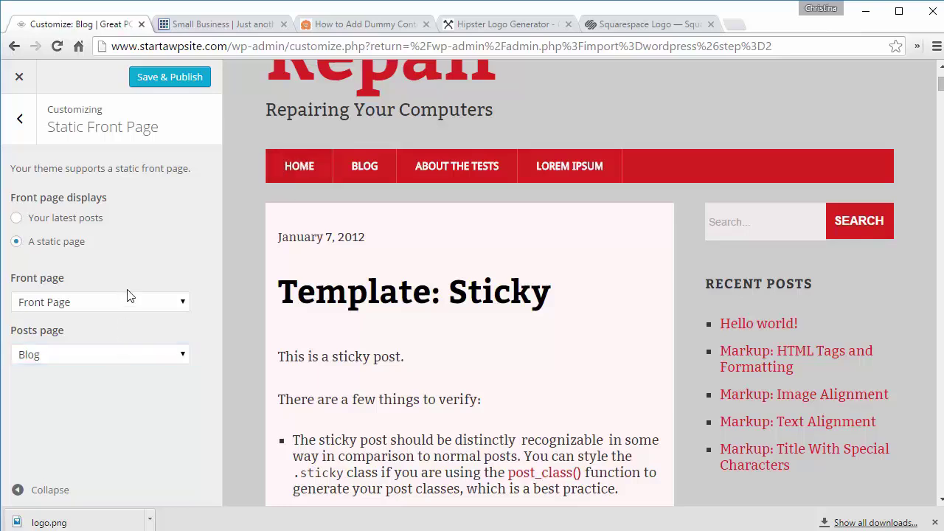
click(20, 124)
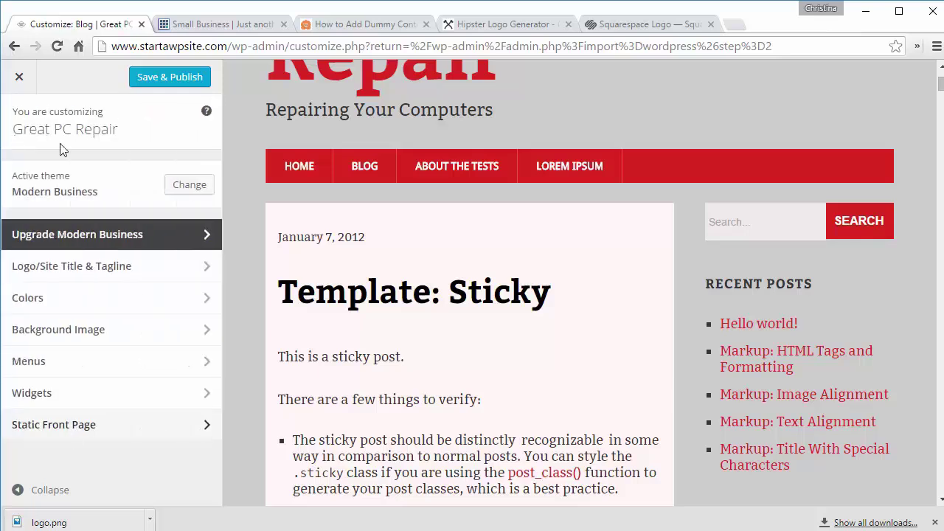
click(154, 80)
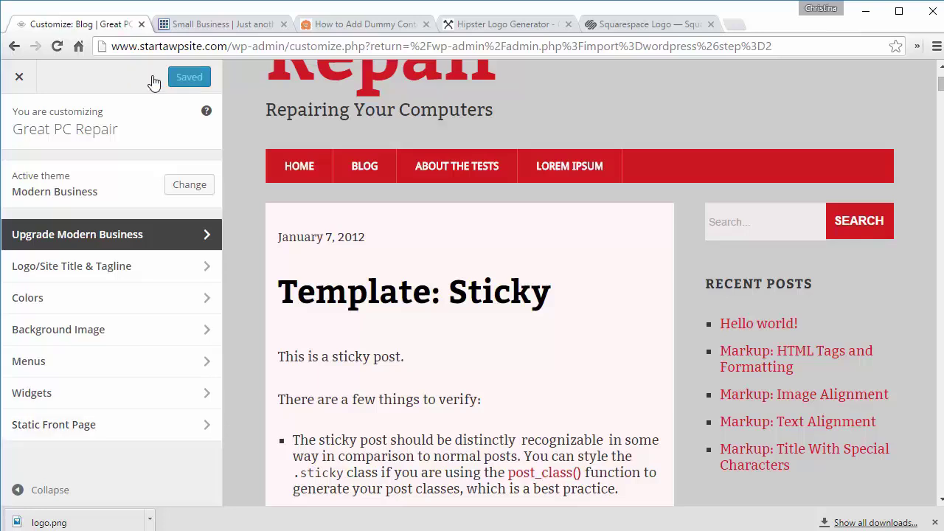
Step: Close the Customizer and reload the live site to confirm it opens on the Front Page
click(20, 77)
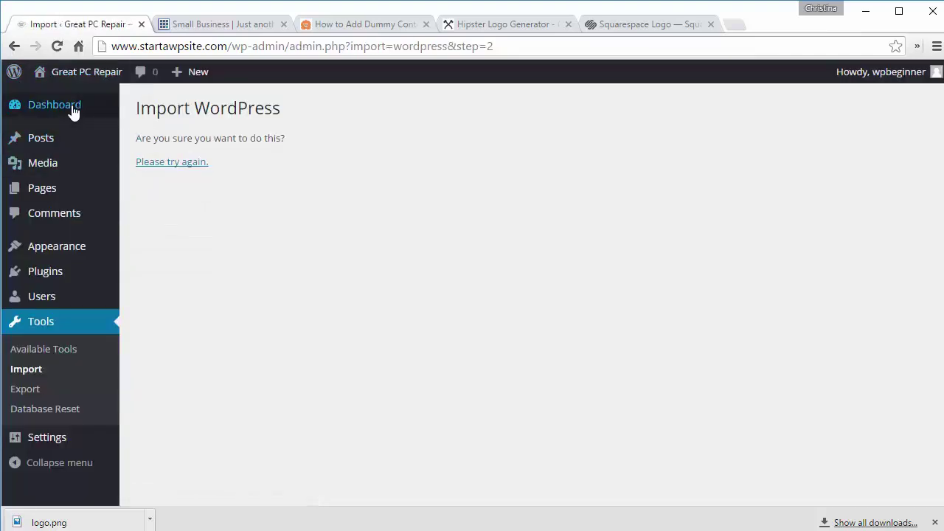
click(72, 105)
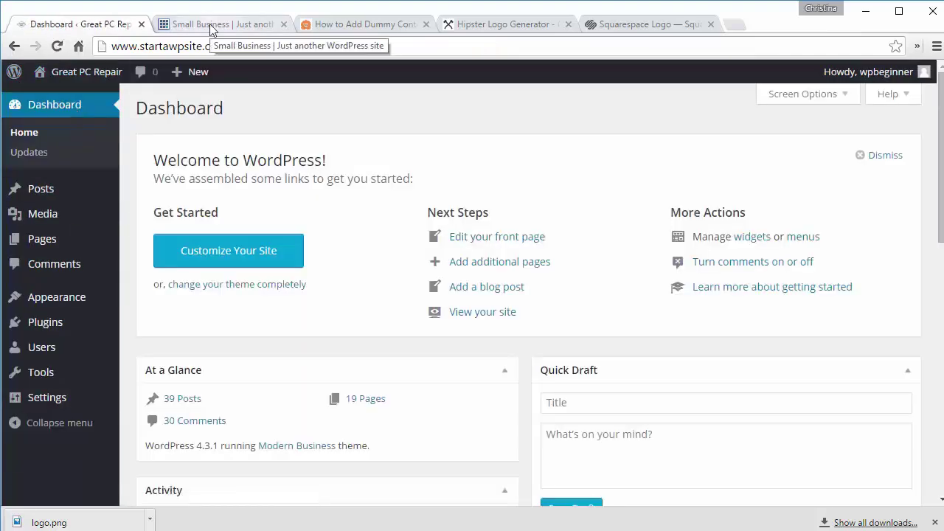
click(212, 28)
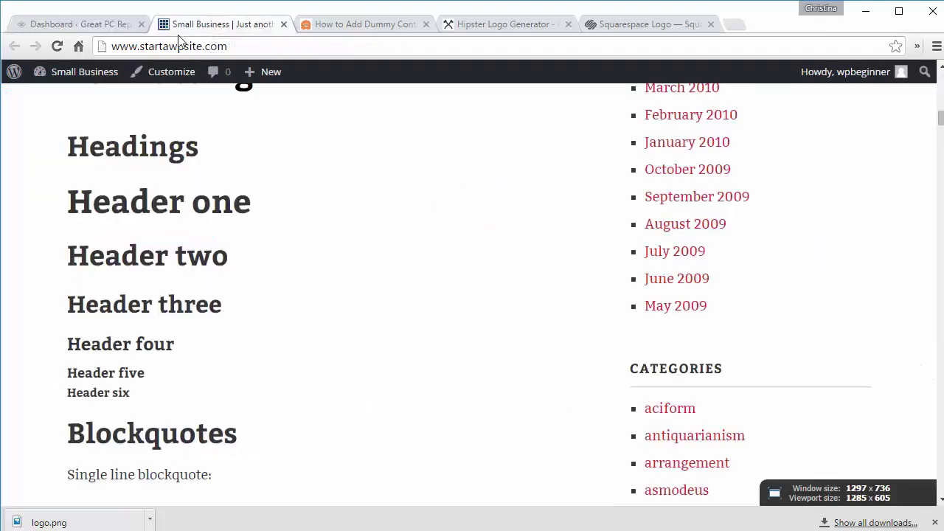
click(57, 48)
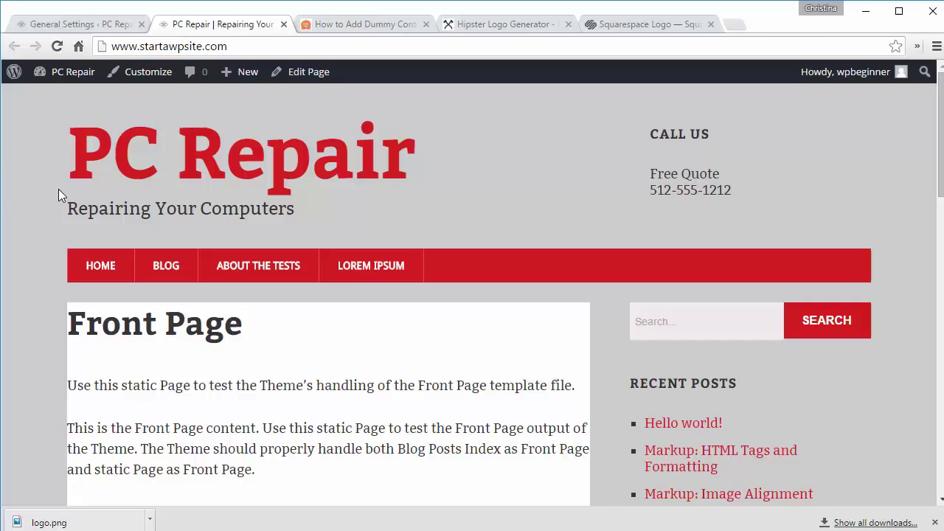
scroll(58, 195, down, 2)
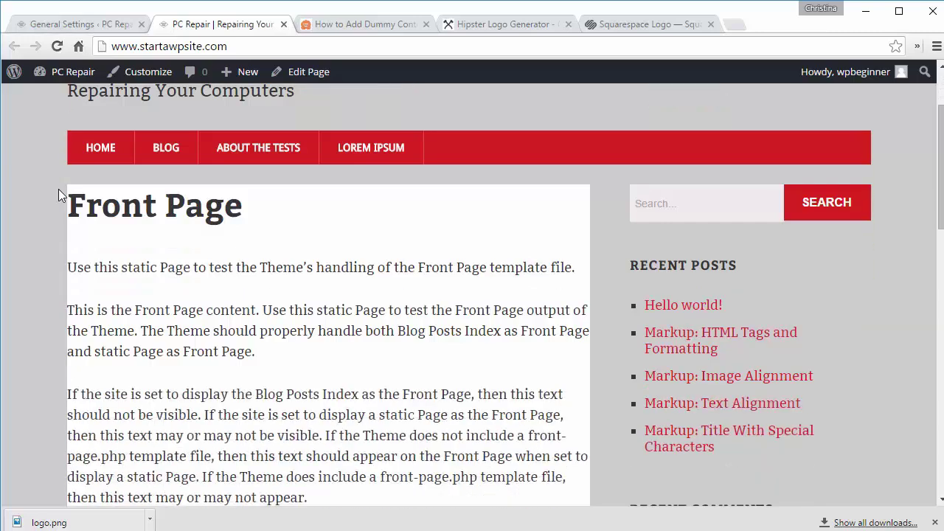
scroll(59, 194, down, 3)
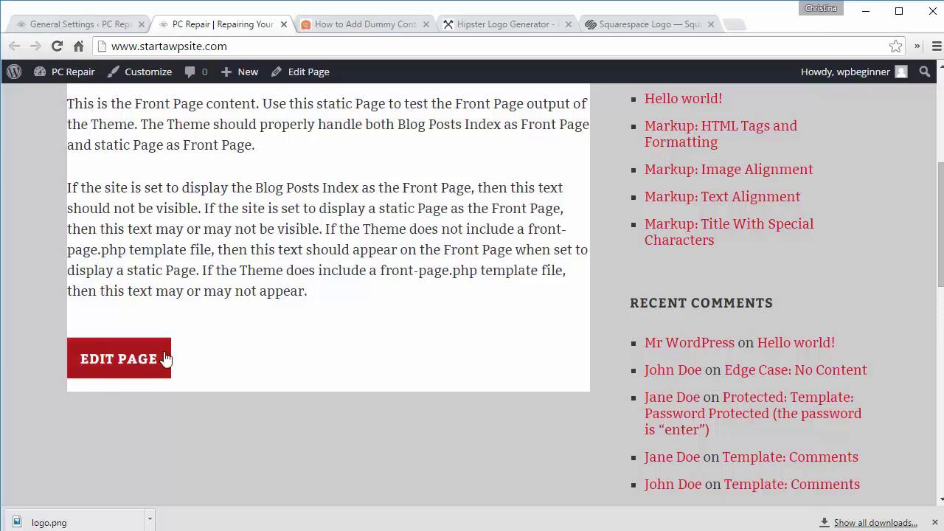
scroll(290, 359, up, 1)
scroll(289, 359, up, 1)
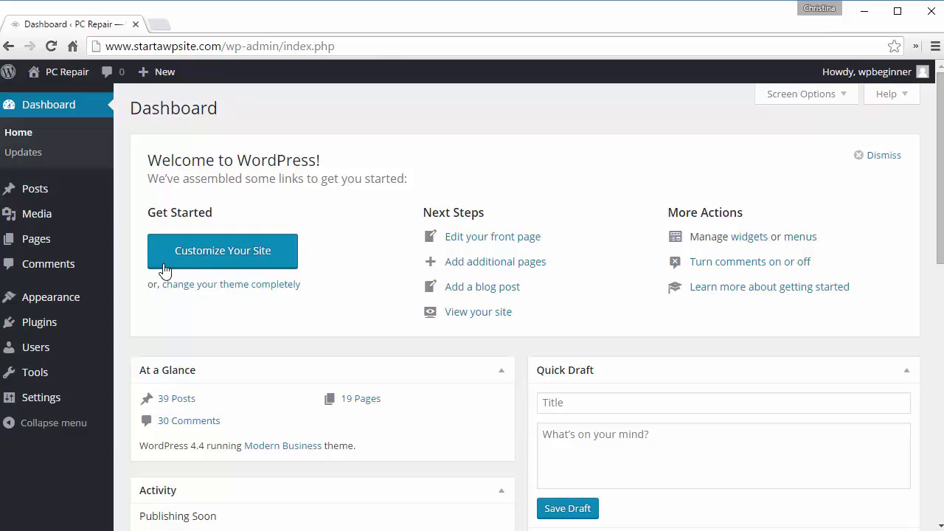
Step: Search plugins for 'yoast seo', then install and activate Yoast SEO
mouse_move(72, 329)
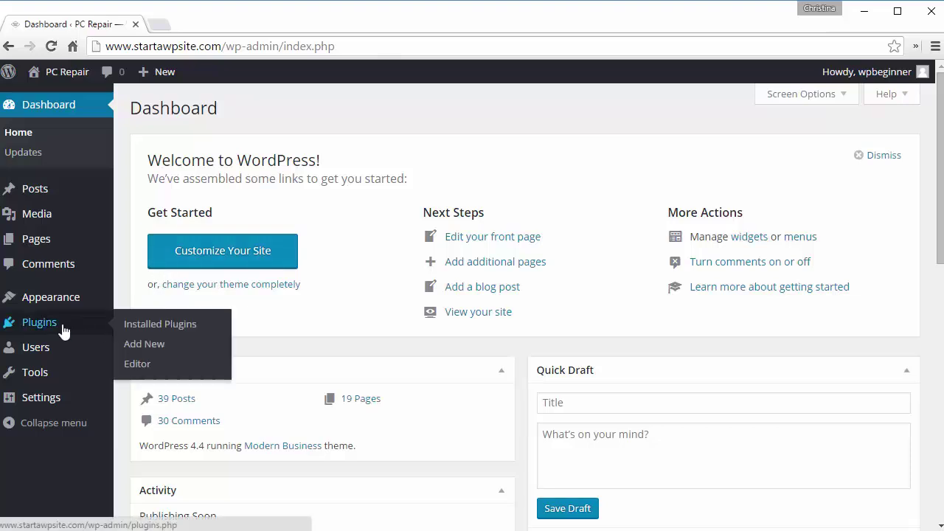
click(143, 352)
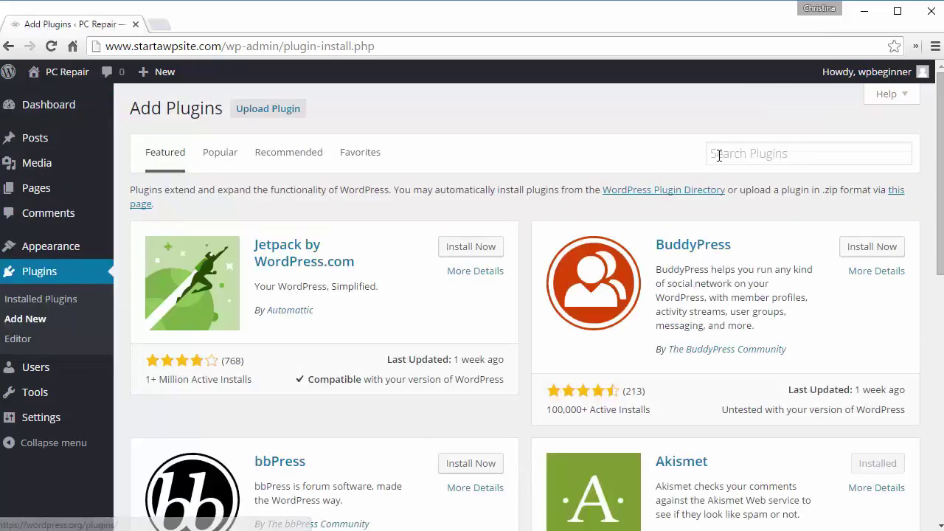
click(718, 155)
text(yo)
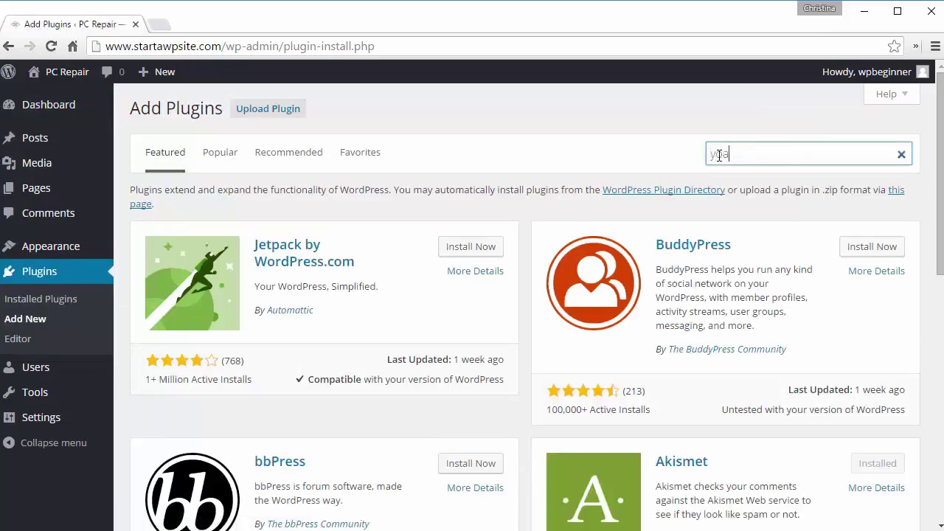
text(ast seo)
key(Return)
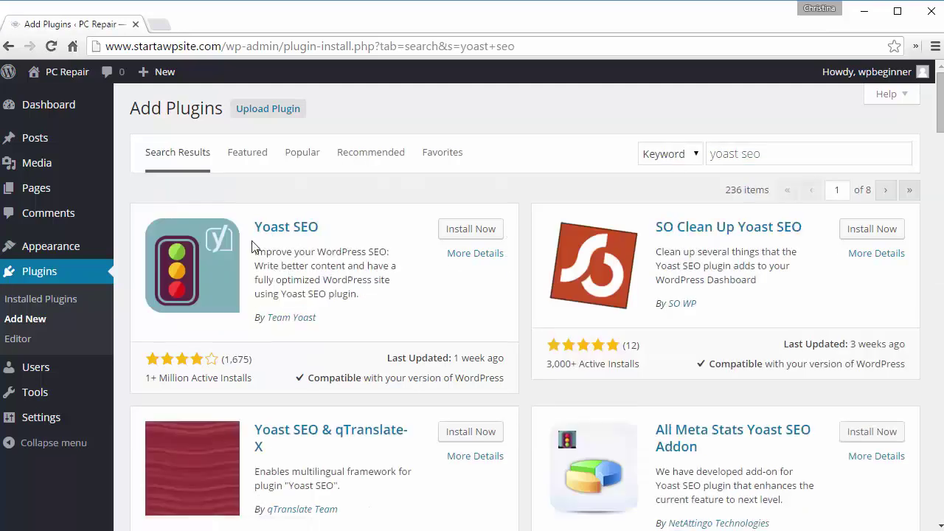
click(473, 236)
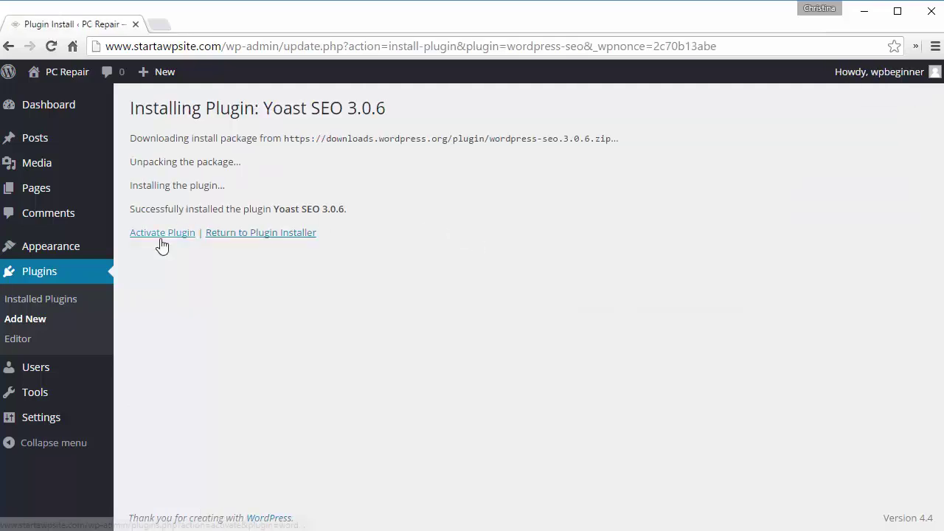
click(162, 233)
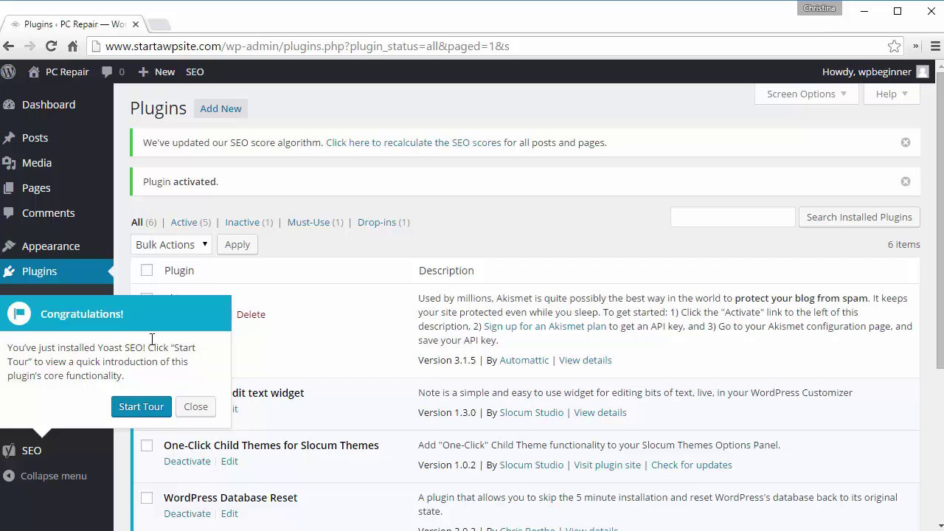
Step: Dismiss the Yoast congratulations popup and go to SEO > General settings
click(197, 408)
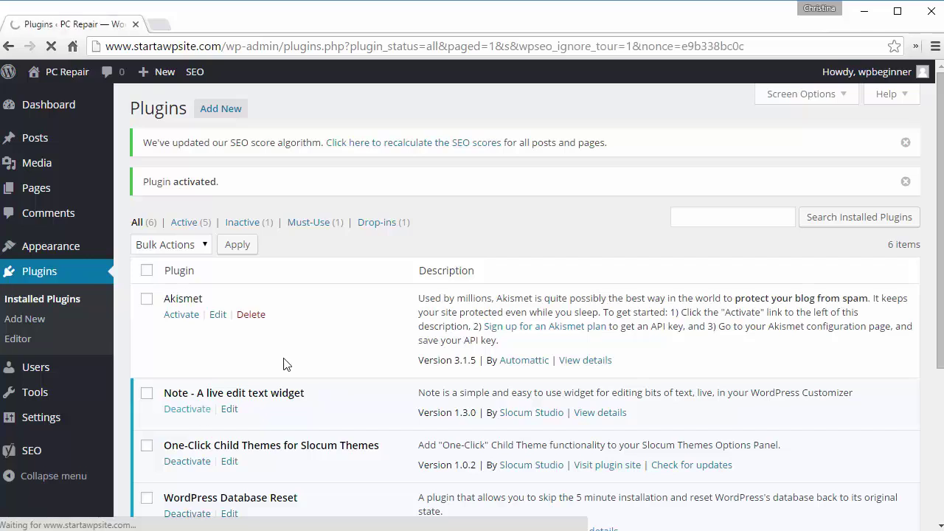
mouse_move(52, 451)
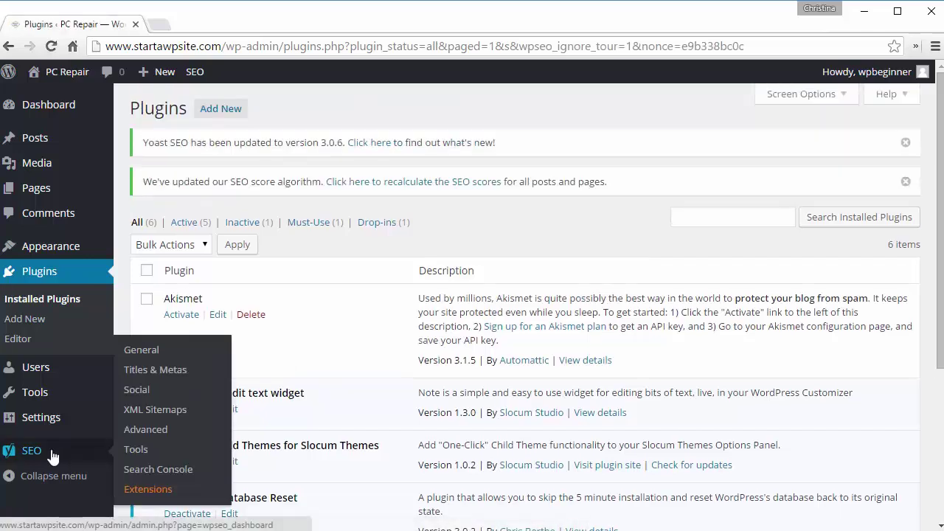
click(147, 358)
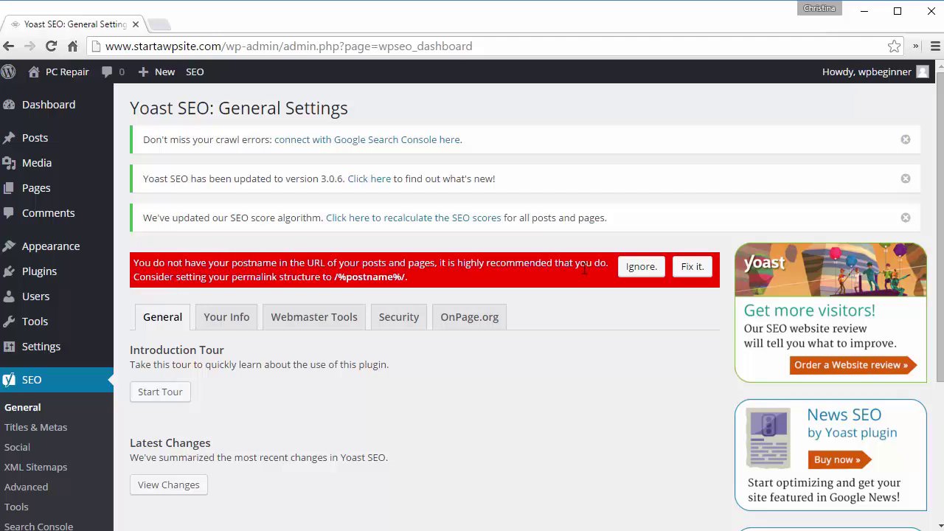
scroll(583, 270, down, 1)
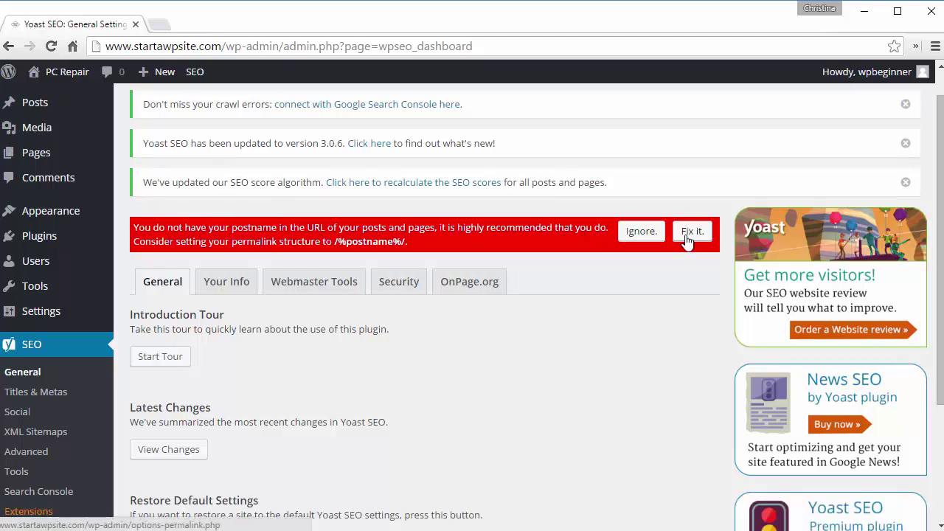
Step: Follow Yoast's 'Fix it.' link and save the Post name permalink structure
click(685, 234)
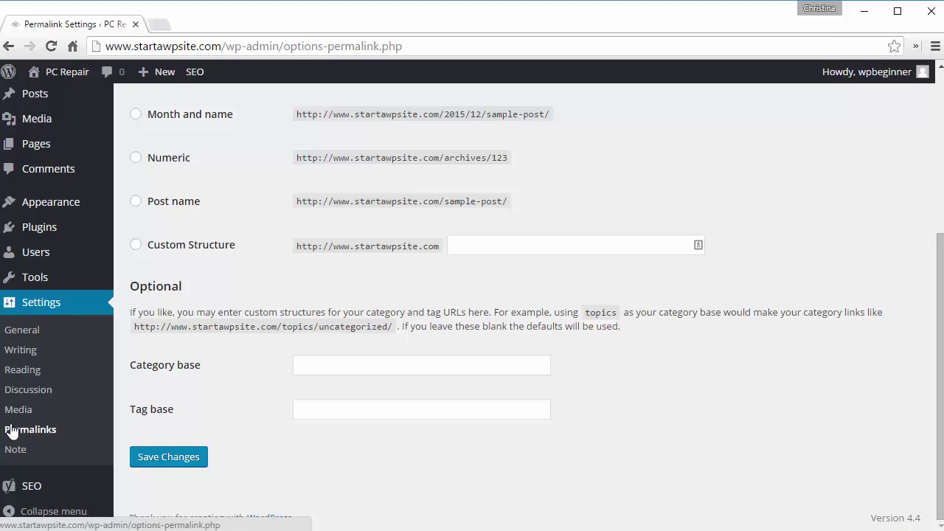
scroll(212, 424, up, 2)
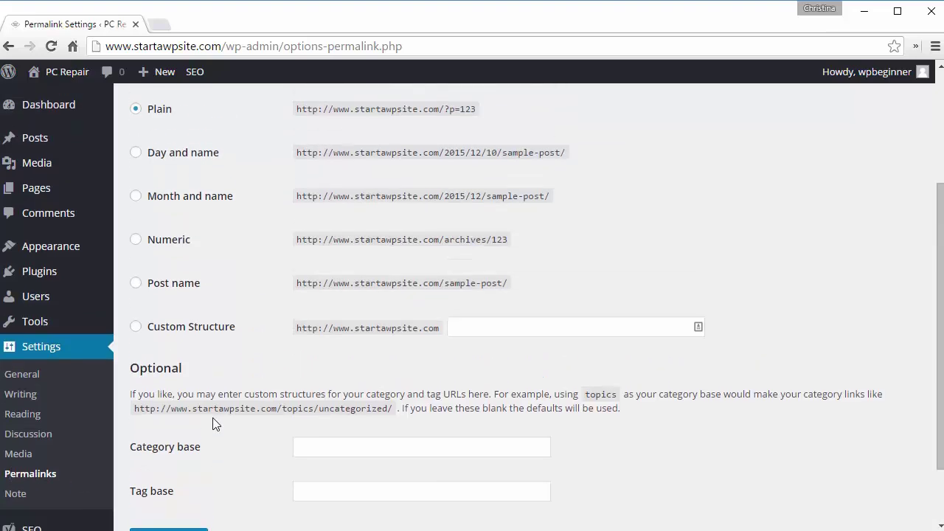
scroll(212, 423, up, 1)
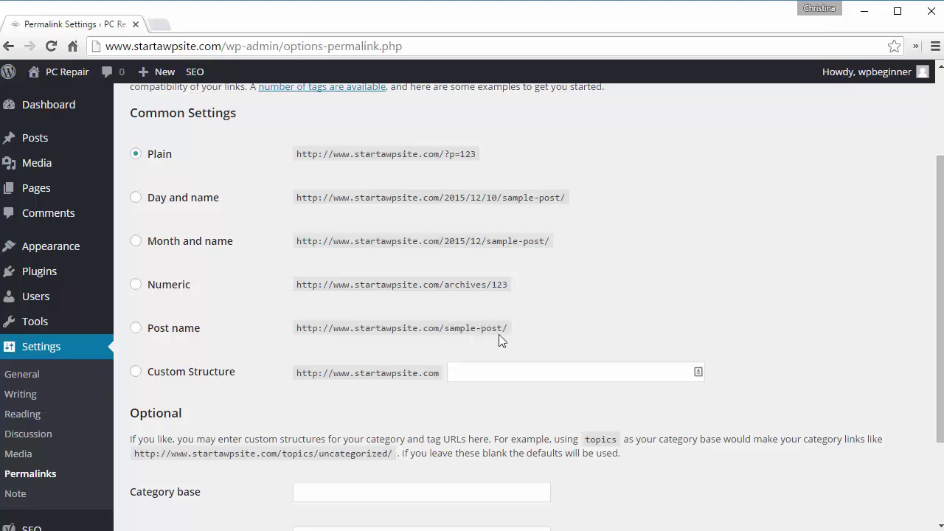
click(135, 327)
scroll(603, 295, down, 3)
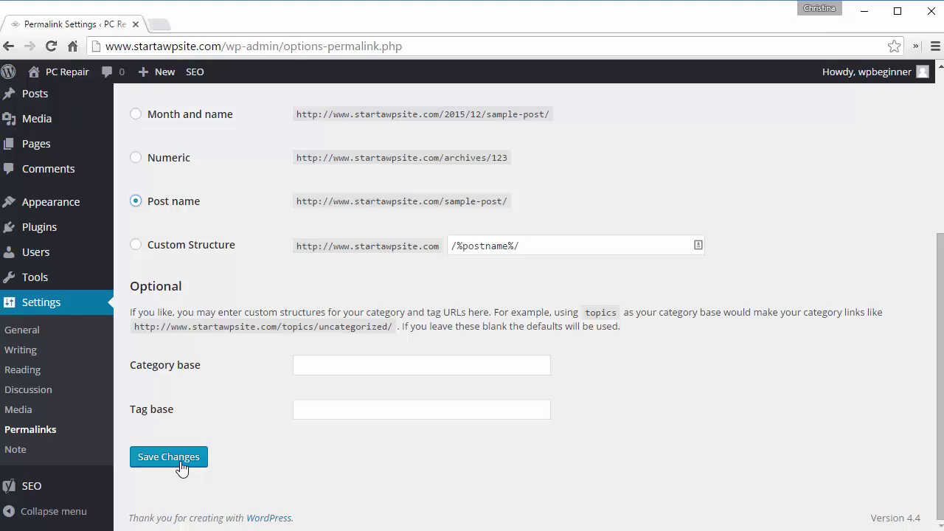
click(181, 467)
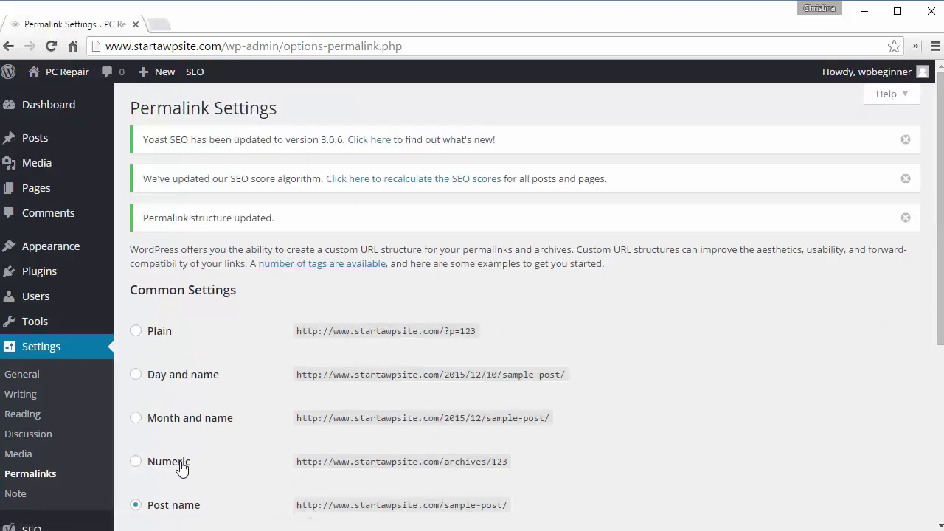
scroll(181, 468, down, 3)
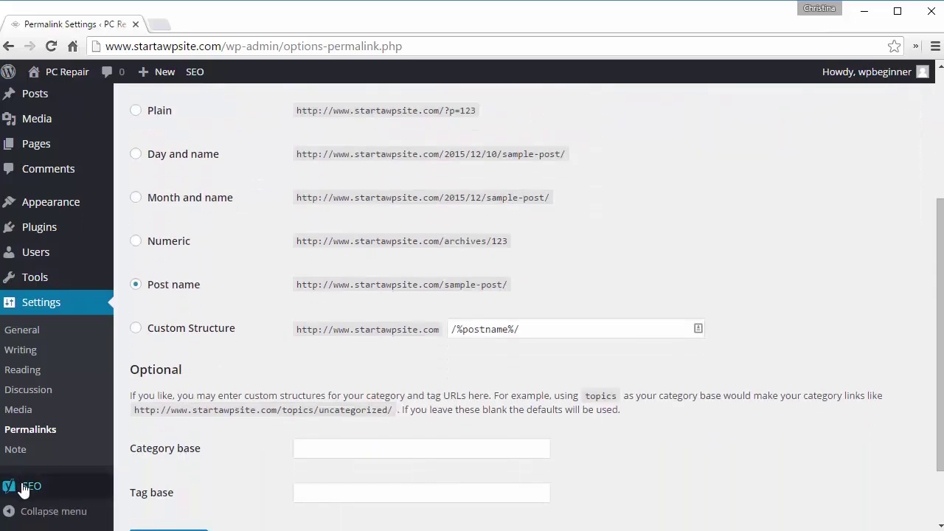
Step: Enter 'PC Repair' as the website name in Yoast SEO's Your Info settings
mouse_move(23, 488)
click(147, 352)
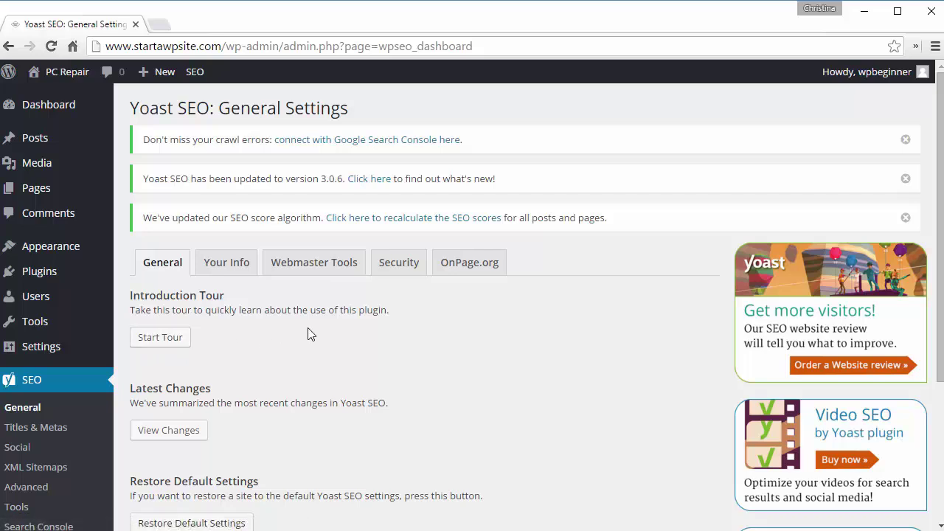
scroll(308, 334, down, 1)
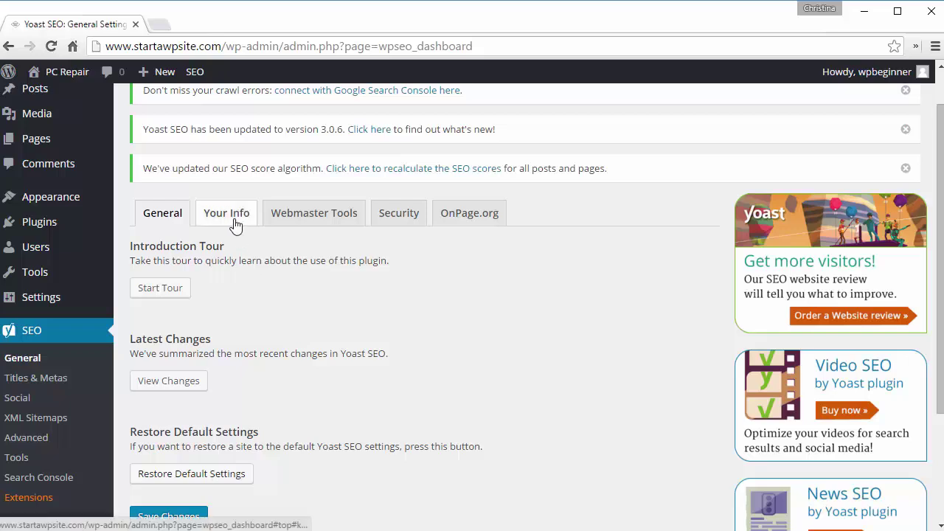
click(235, 221)
click(299, 315)
text(Pc)
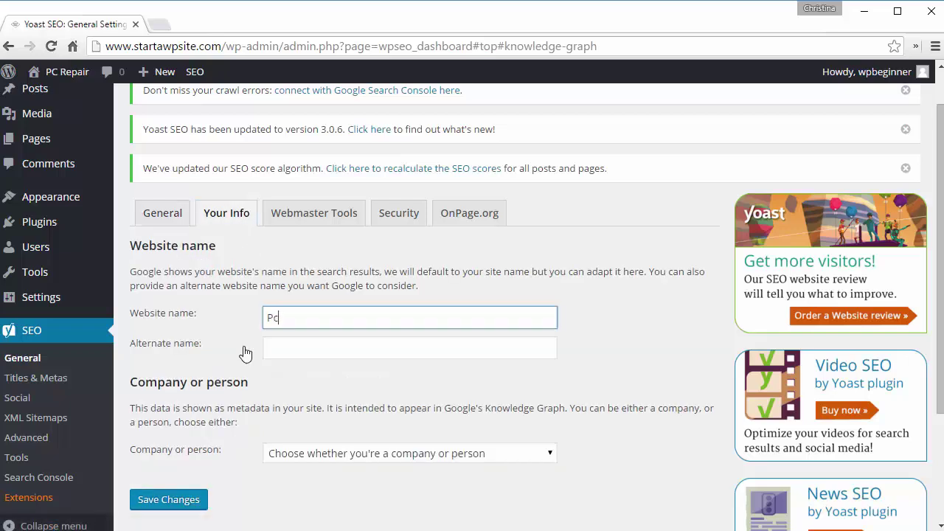
text(C Repair)
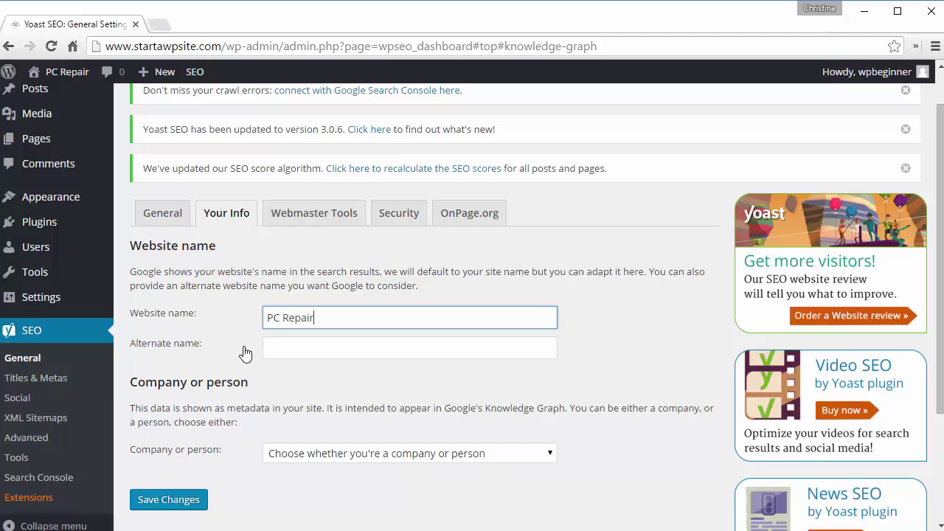
key(Tab)
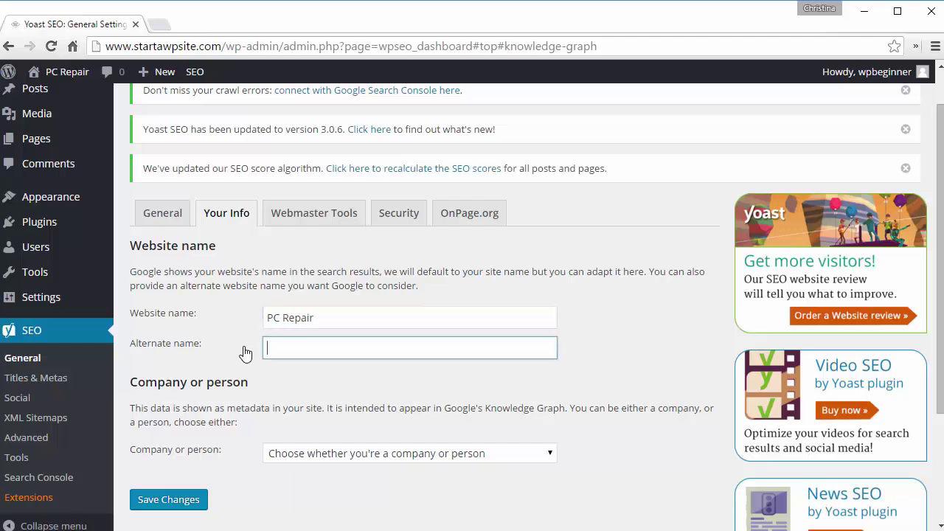
Step: Identify the site as a Company named 'PC Repair' and save the changes
click(381, 454)
click(324, 485)
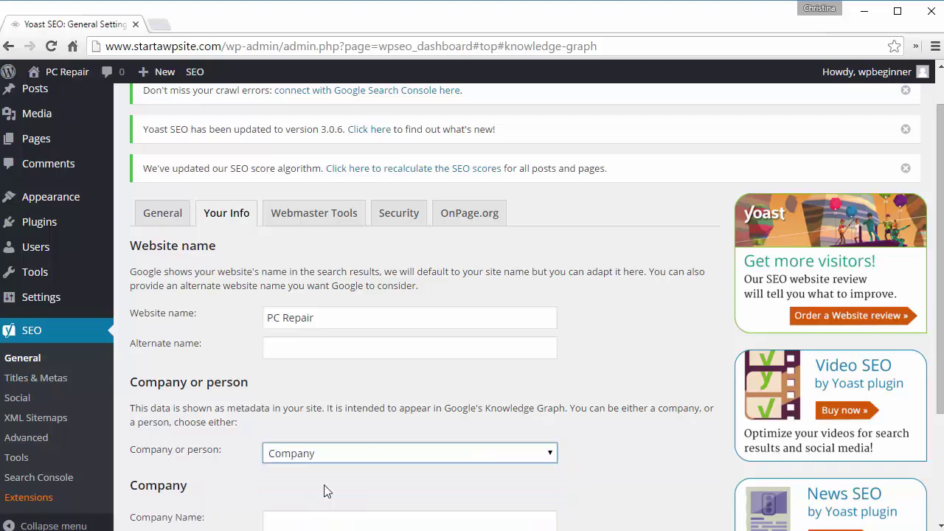
scroll(324, 491, down, 3)
click(273, 358)
text(PC Repa)
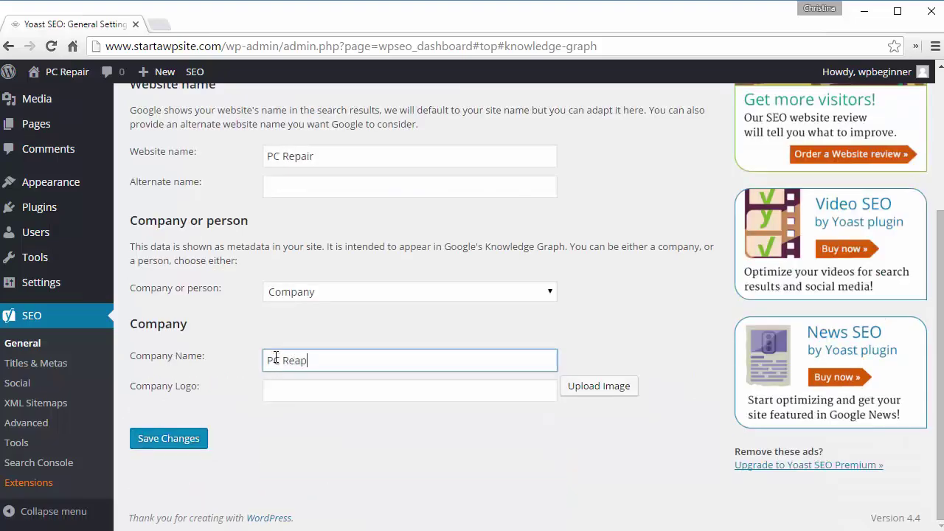
text(ir)
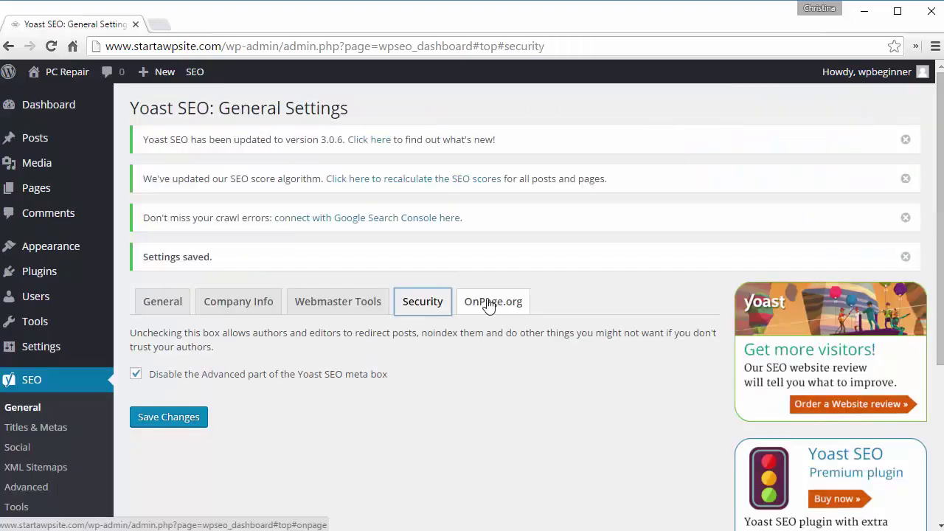
click(490, 303)
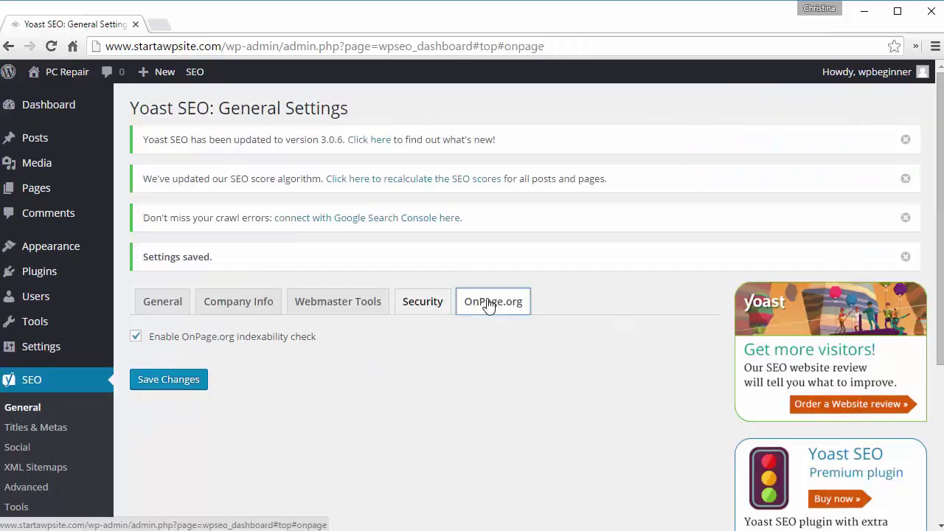
click(211, 313)
click(169, 309)
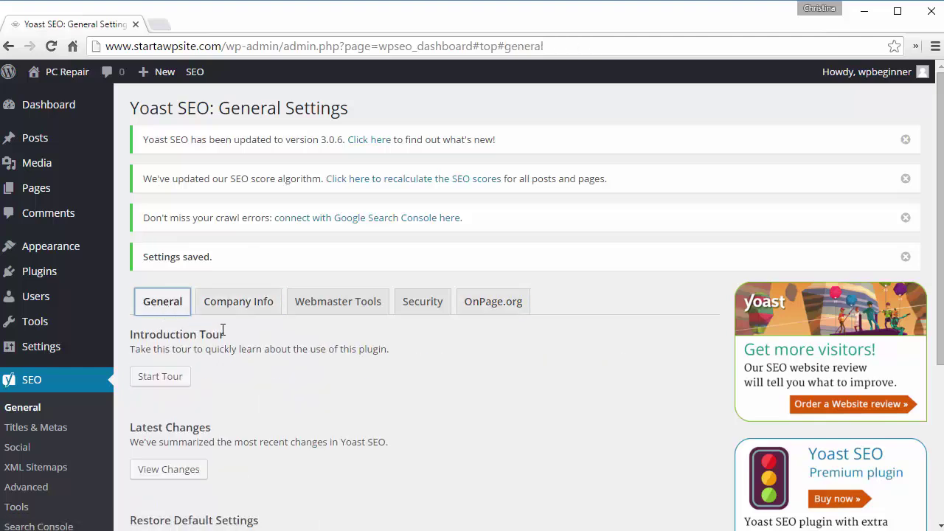
Step: Open the front page for editing from the Titles & Metas Homepage settings
click(31, 426)
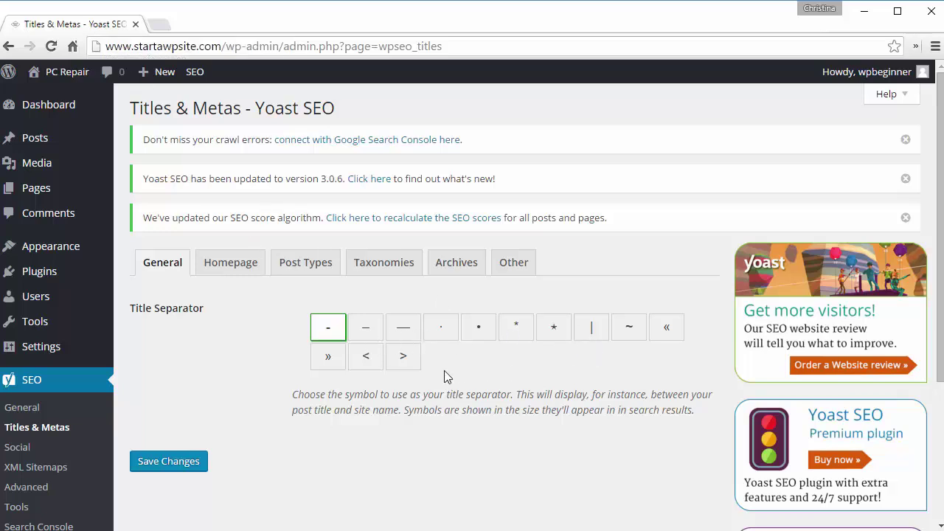
click(224, 269)
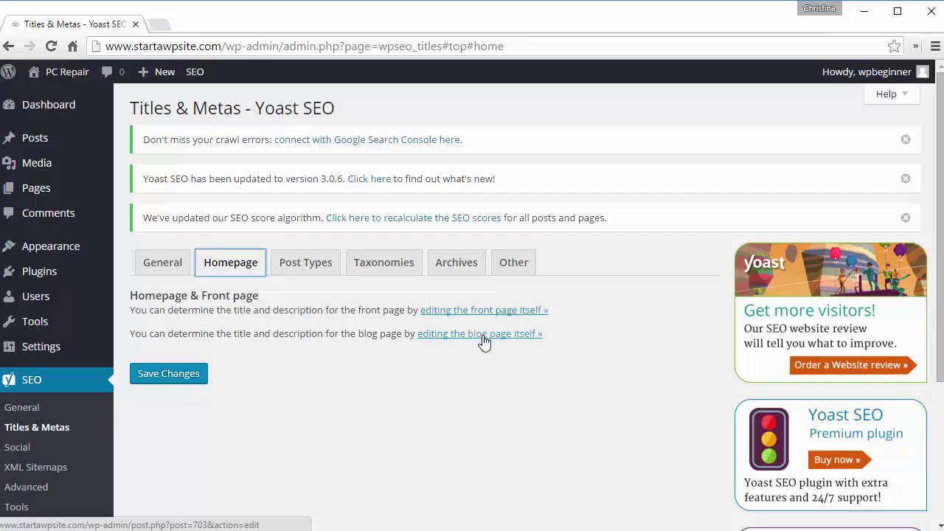
click(469, 313)
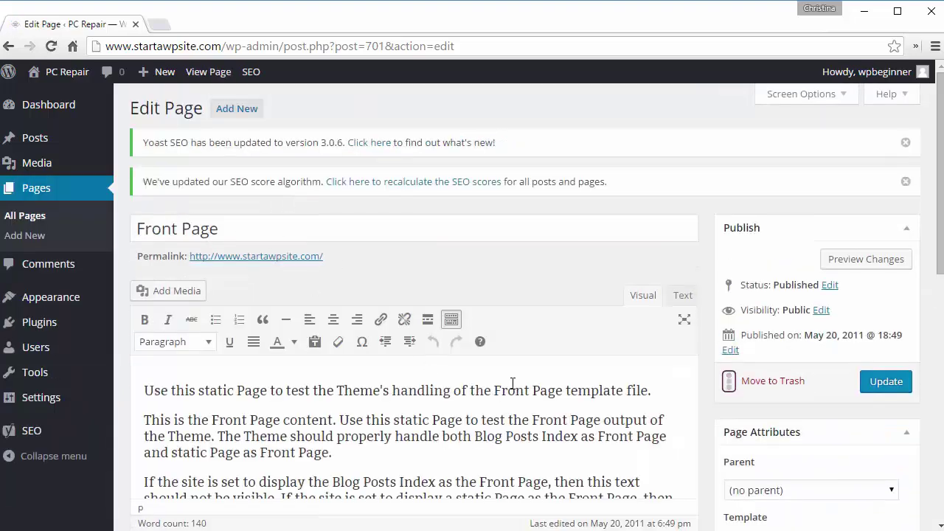
scroll(717, 372, down, 9)
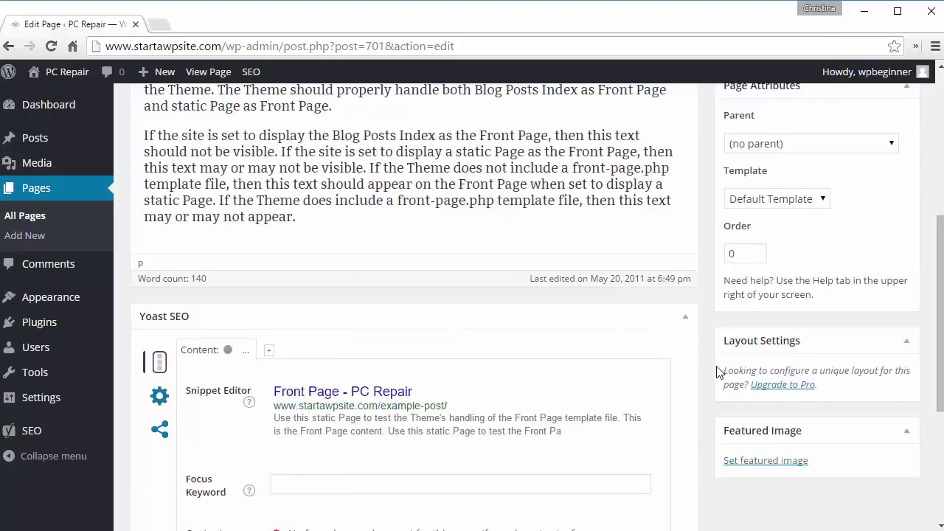
scroll(717, 372, up, 1)
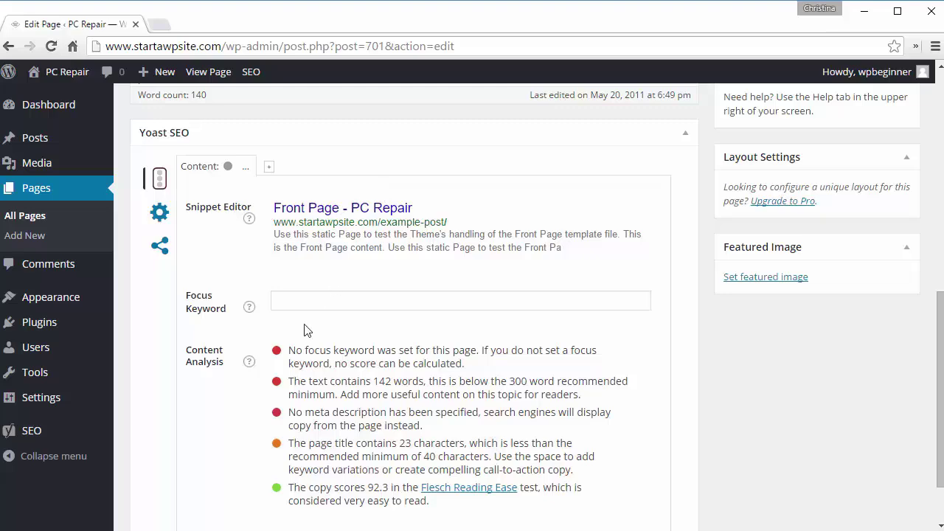
scroll(706, 328, up, 1)
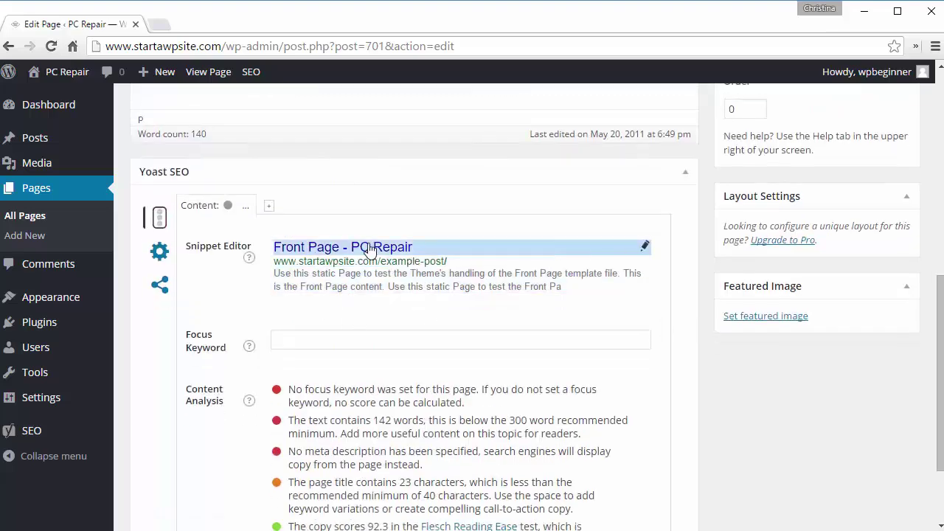
Step: Change the front page's SEO title to 'Best Local PC Repair Austin, TX' and update it
click(645, 248)
text(Best L)
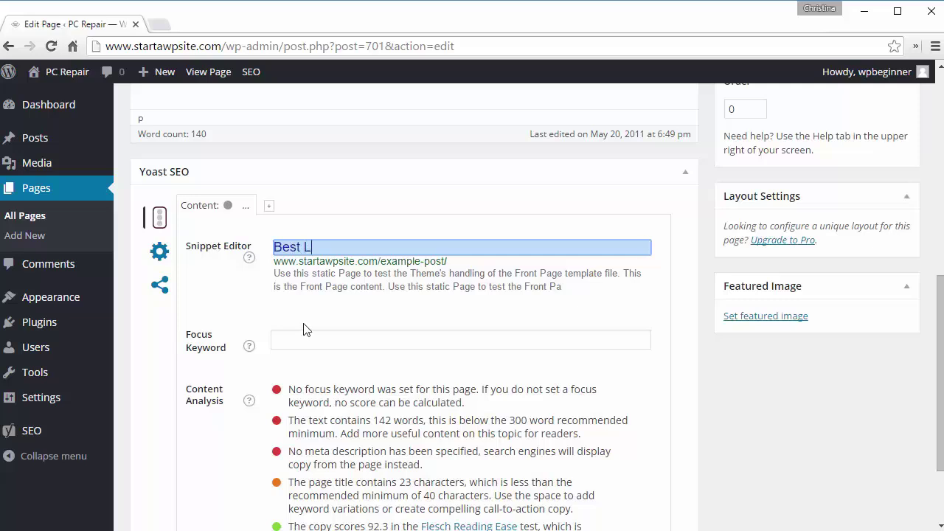
text(ocal PC Reap)
key(BackSpace)
key(BackSpace)
text(pair)
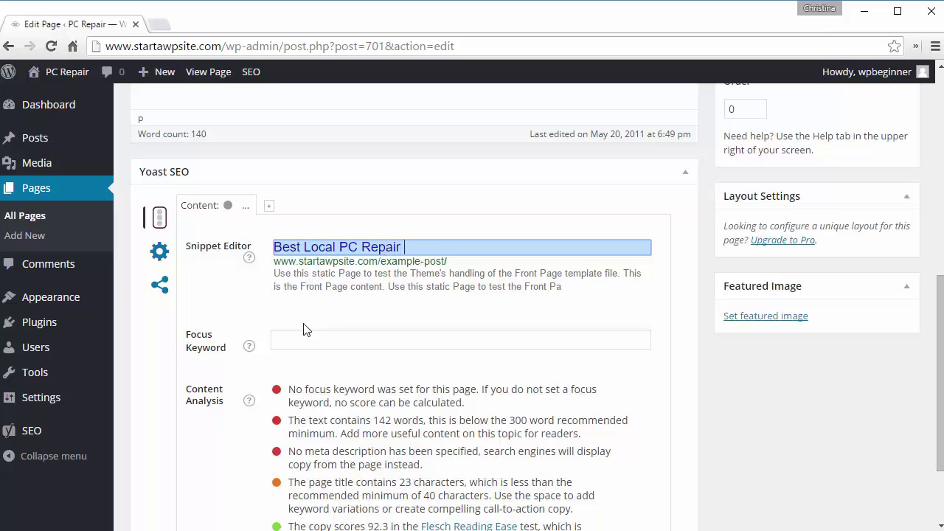
text( Austin, TX)
scroll(897, 281, up, 5)
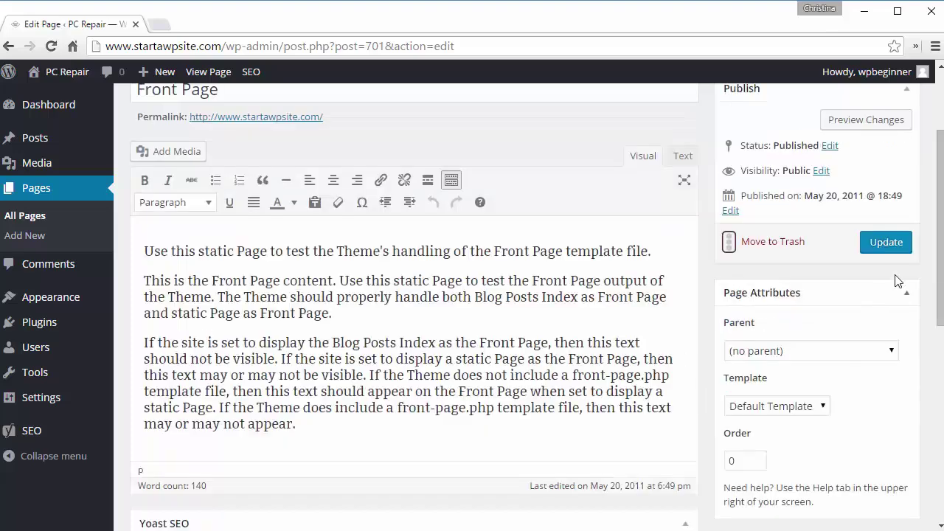
click(885, 248)
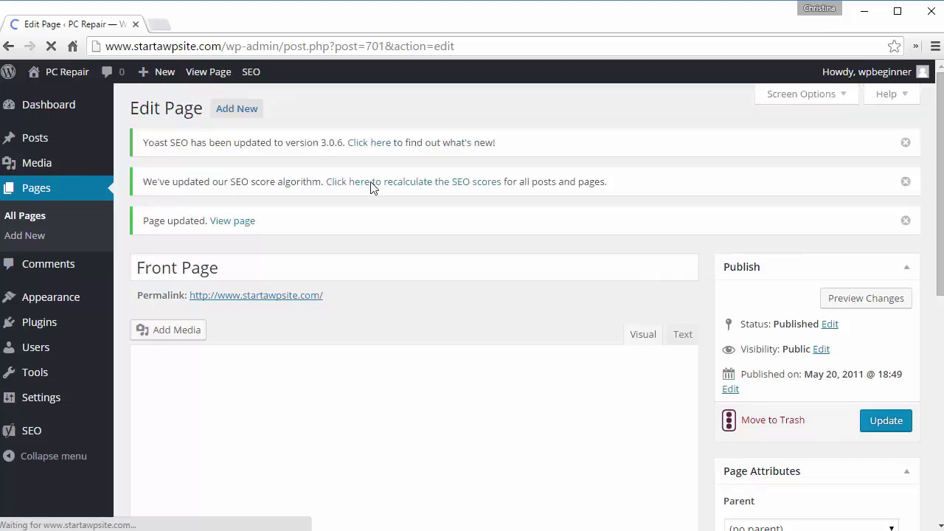
mouse_move(22, 434)
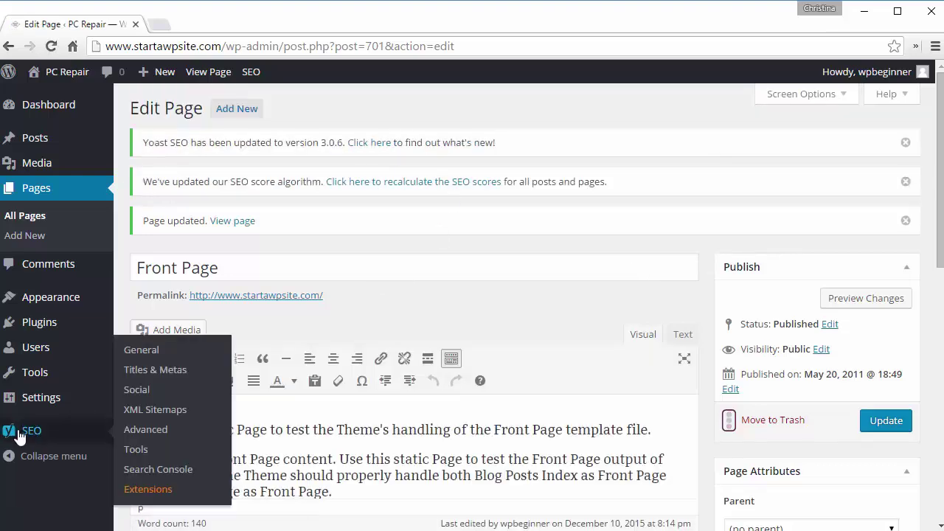
click(138, 390)
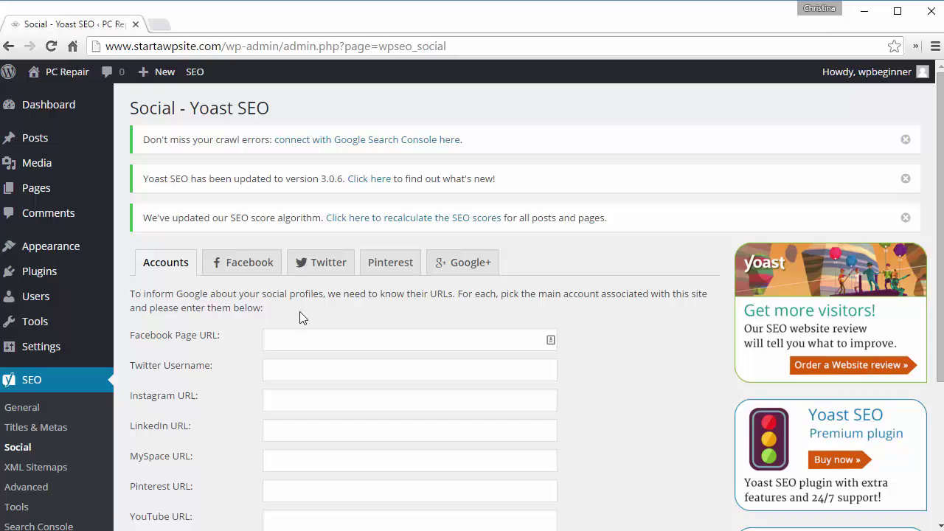
scroll(300, 317, down, 2)
click(300, 251)
text(http:)
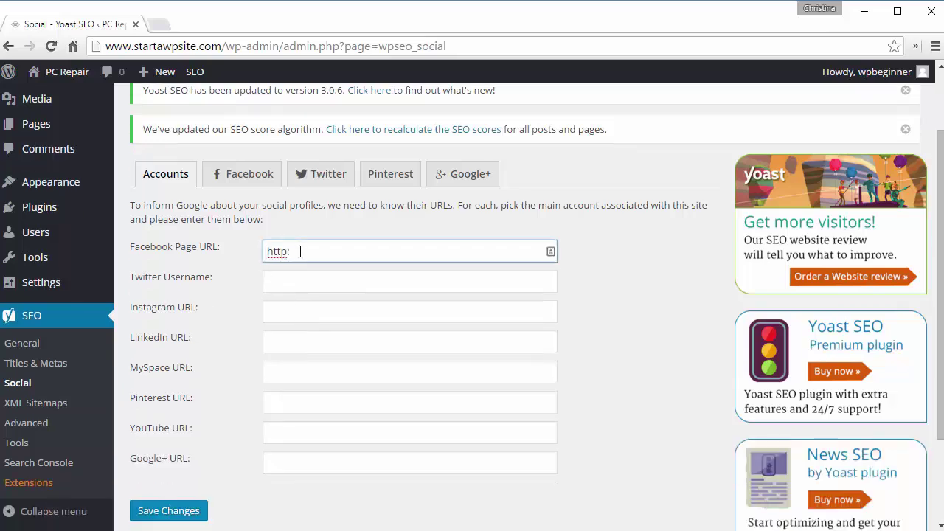
text(//facebook.com/pcrepair)
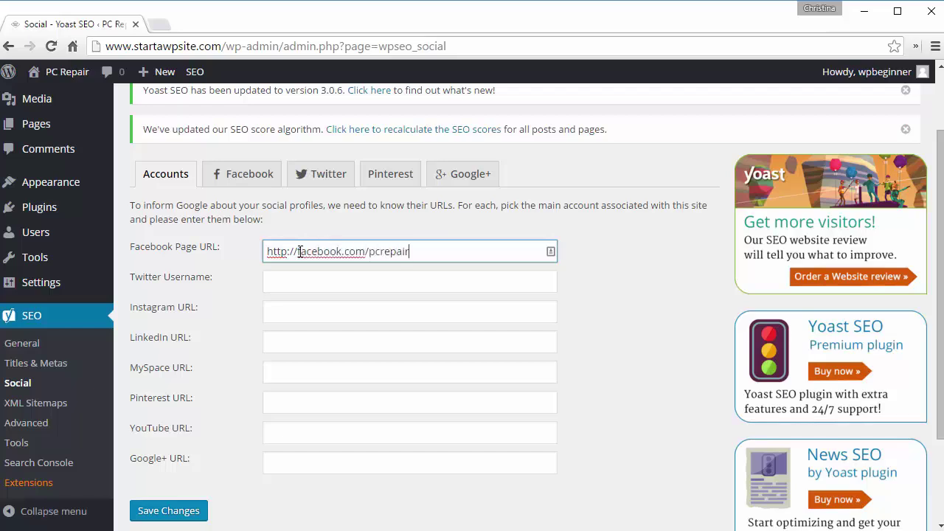
key(Tab)
text(http)
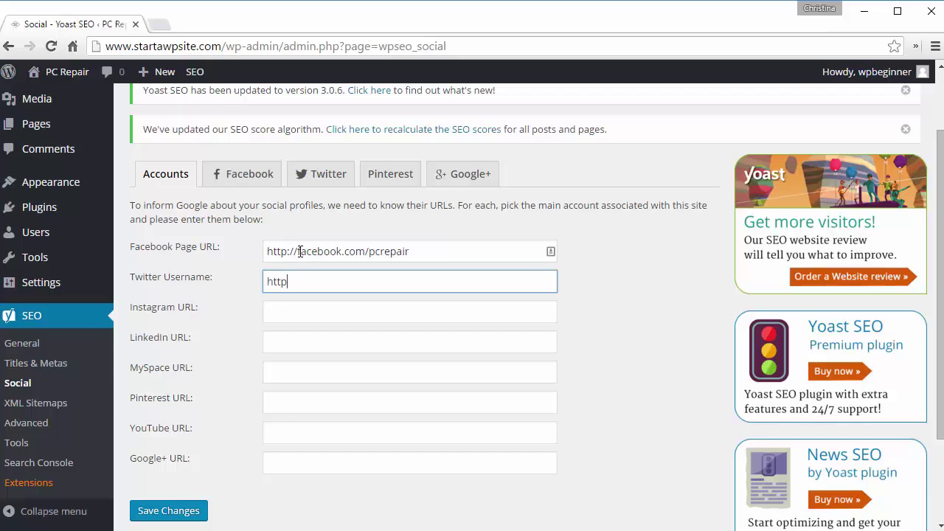
text(://twitter.com/)
text(pcrepair)
click(151, 511)
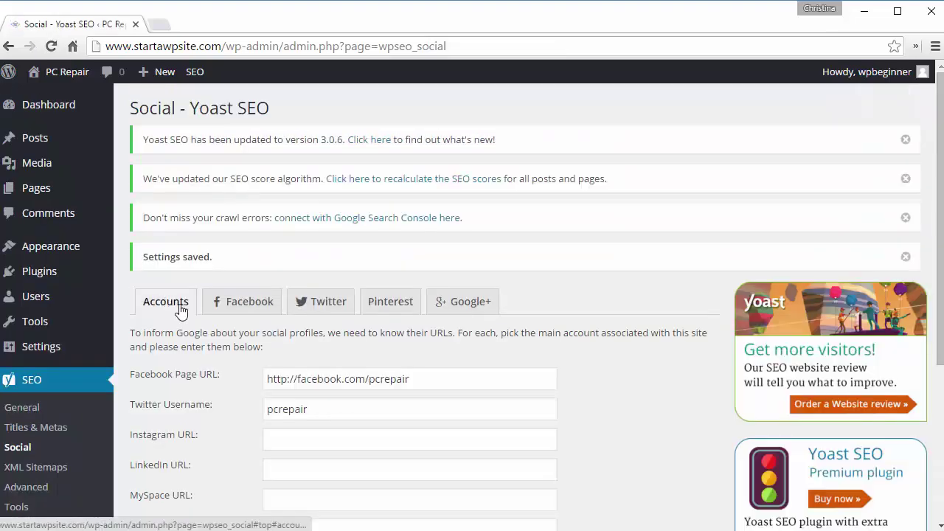
click(239, 304)
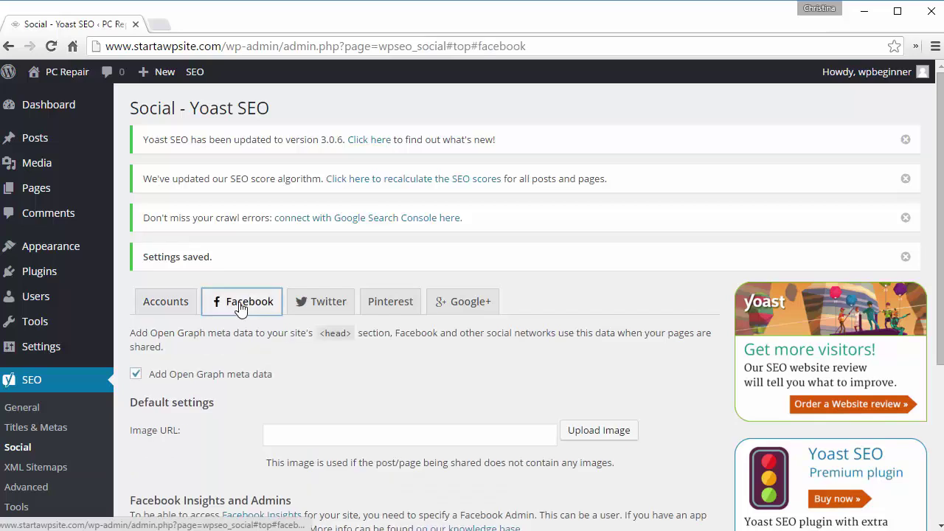
Step: Set the default Twitter card type to 'Summary with large image' and save
scroll(345, 354, down, 3)
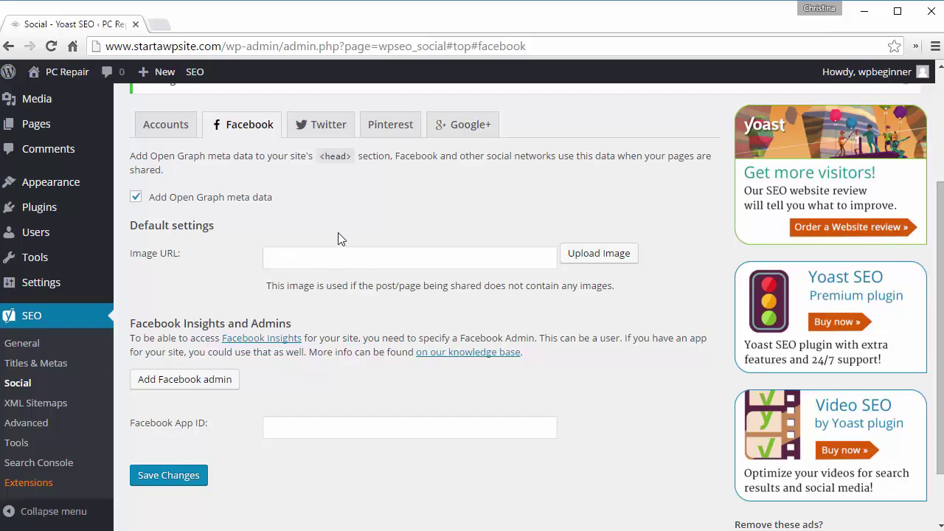
click(322, 124)
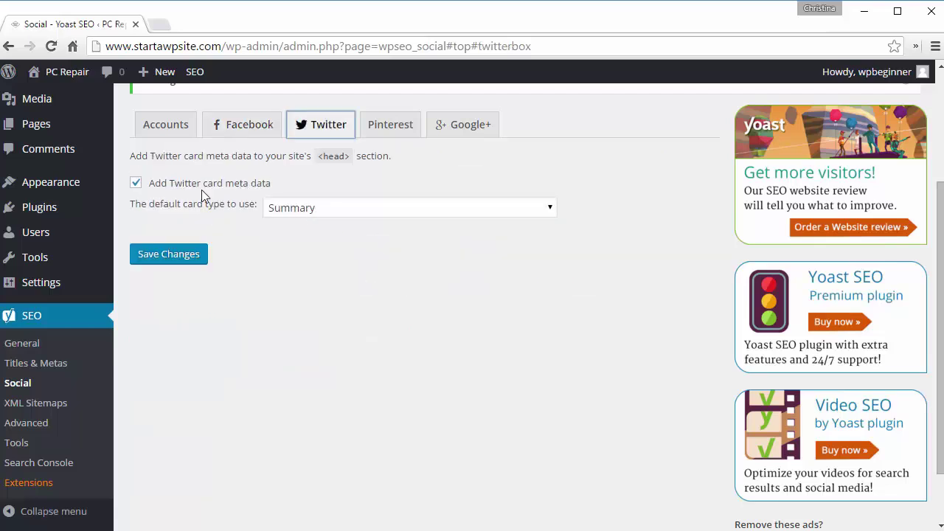
click(314, 211)
click(314, 211)
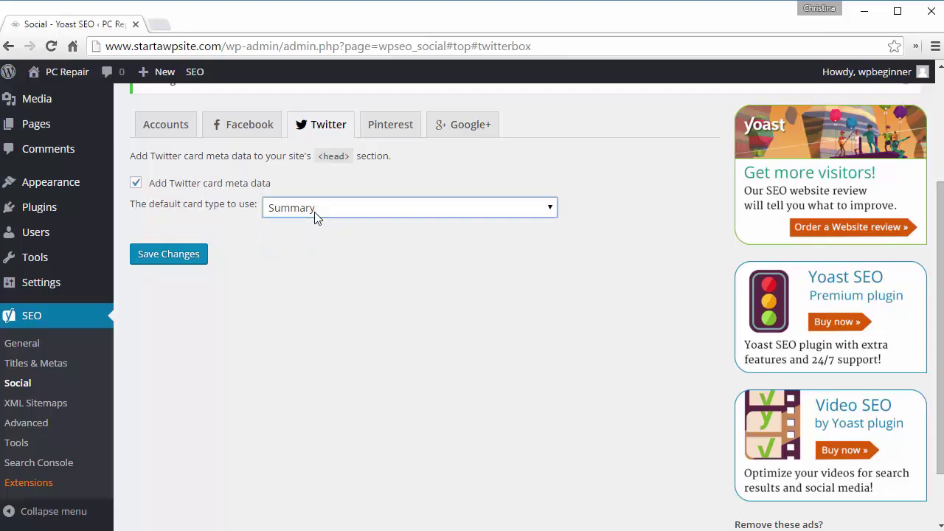
click(314, 211)
click(169, 254)
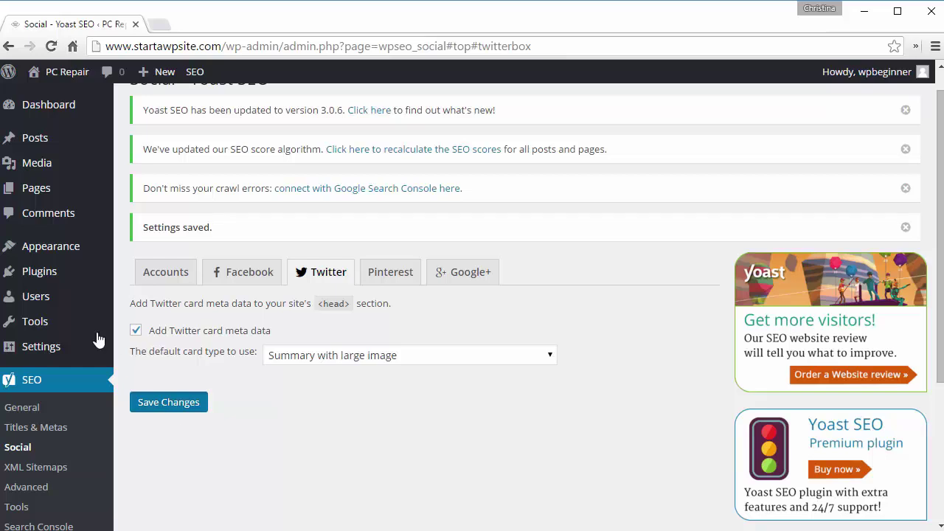
mouse_move(34, 193)
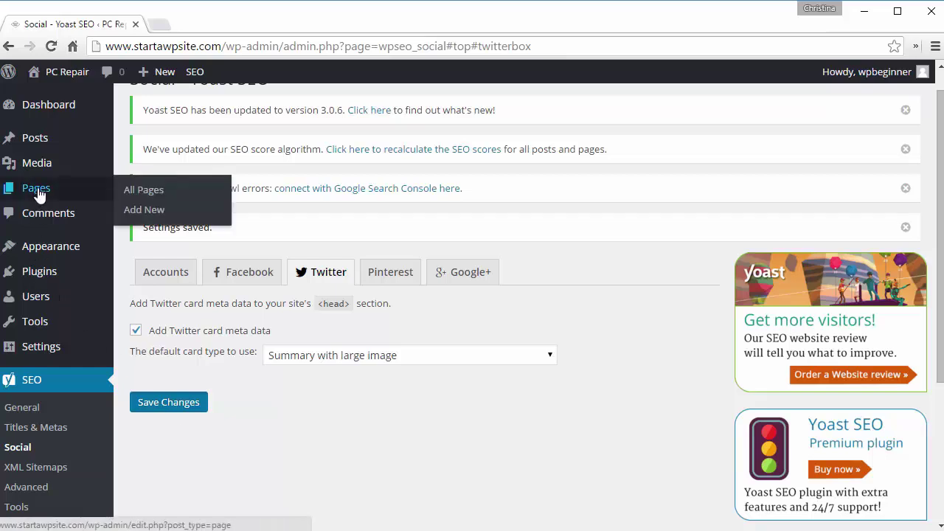
Step: Create a new page titled 'PC Repair Services' and bring up the media library
click(153, 212)
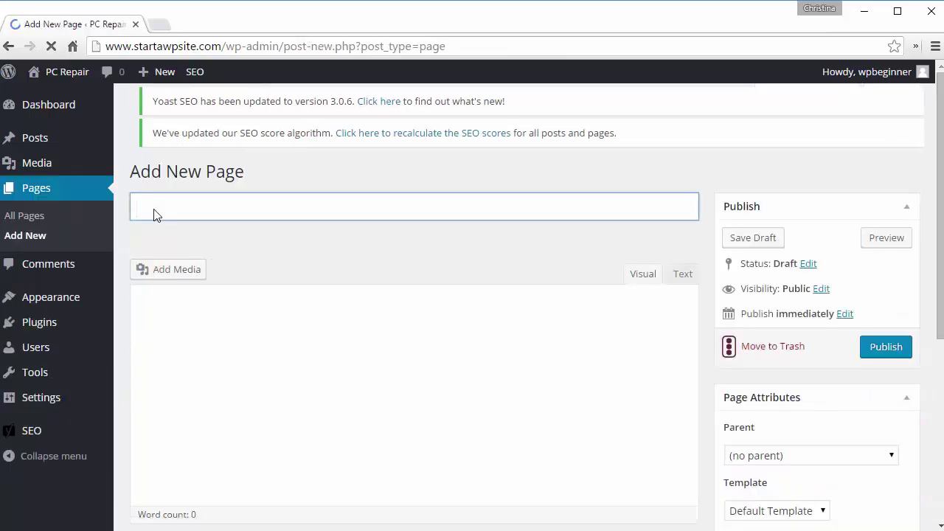
click(219, 227)
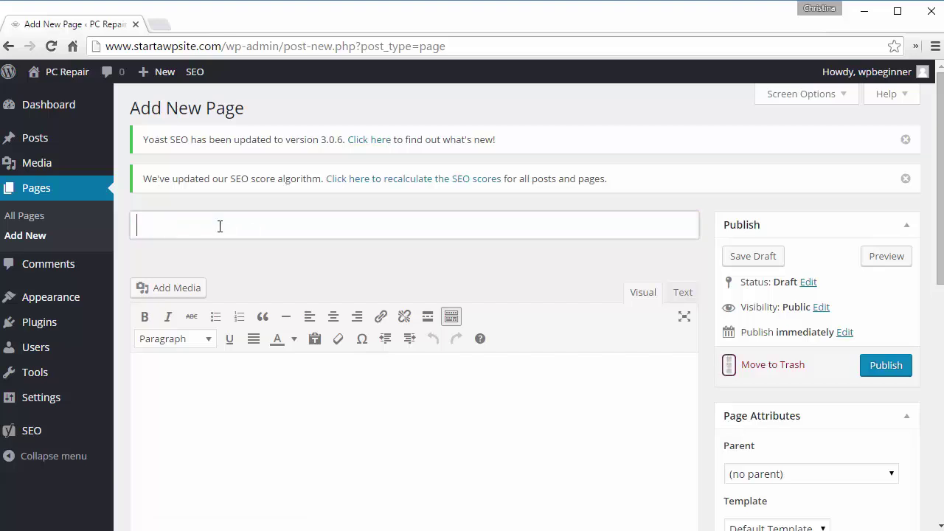
text(Serv)
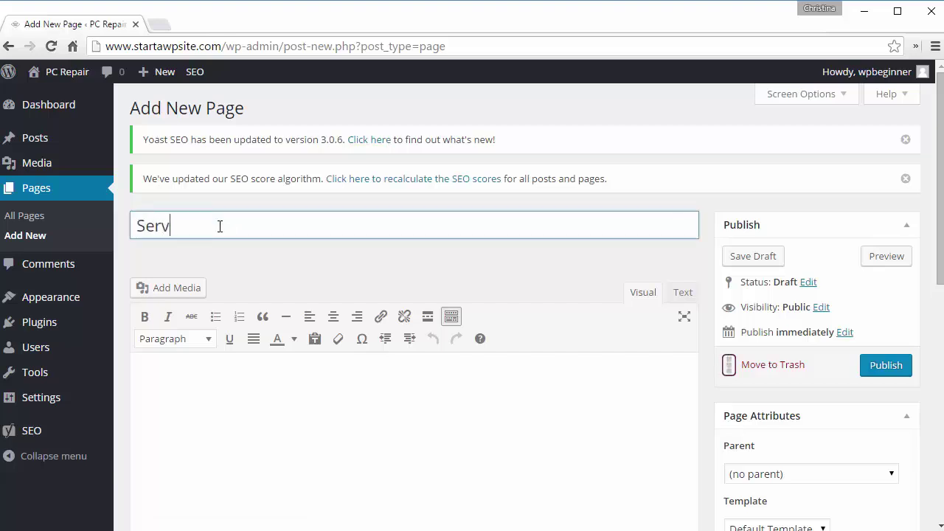
text(ic)
key(BackSpace)
text(icePC Rea)
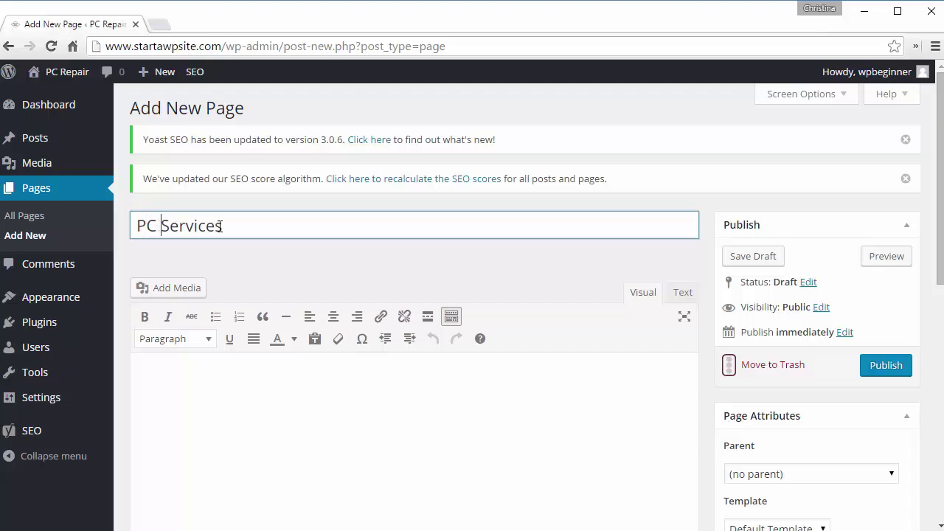
key(BackSpace)
key(BackSpace)
text(epa)
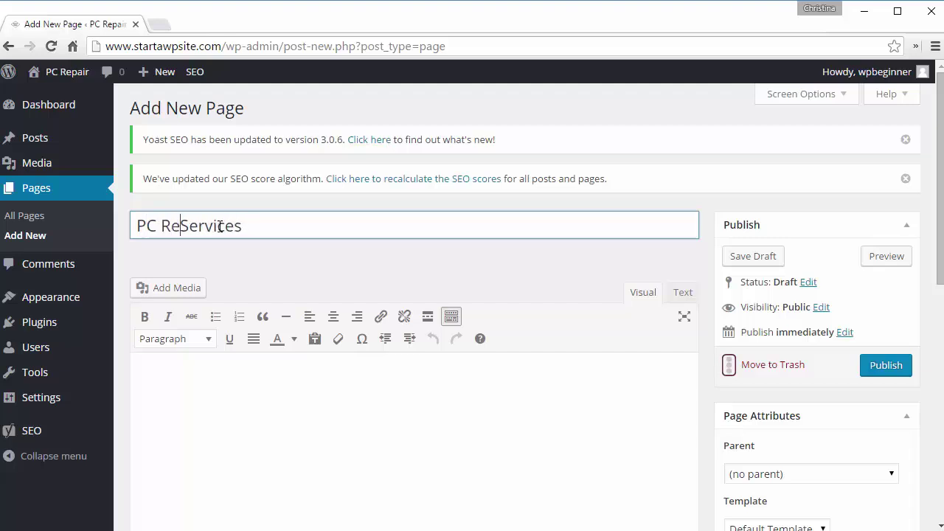
text(ir)
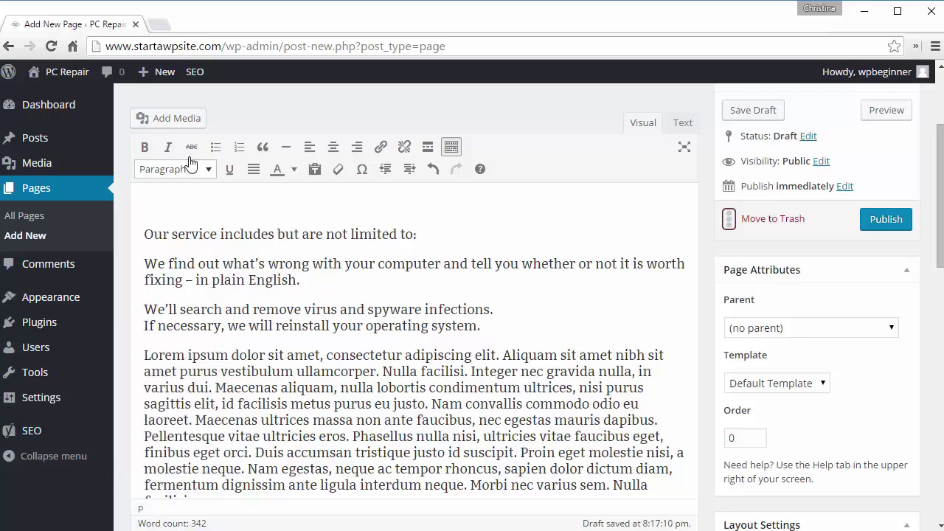
click(192, 121)
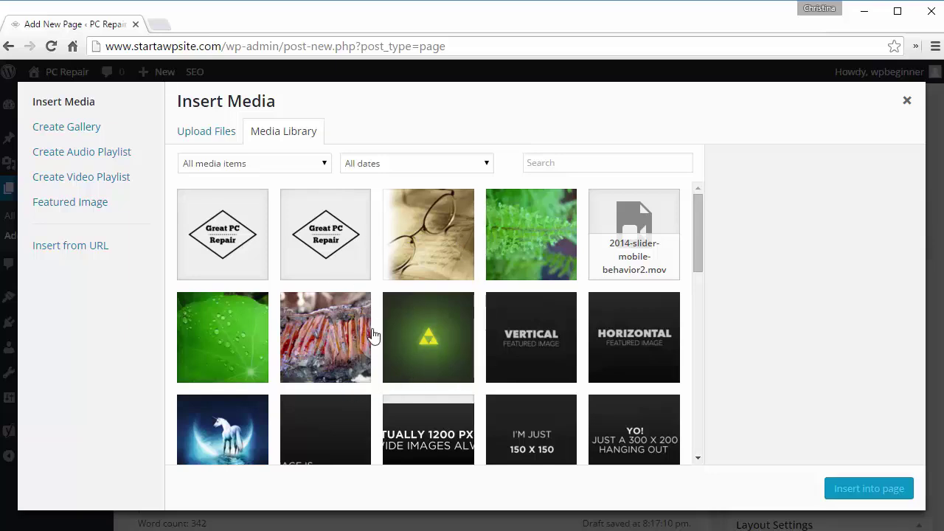
Step: Upload pc repair.jpg and insert it into the page
click(211, 140)
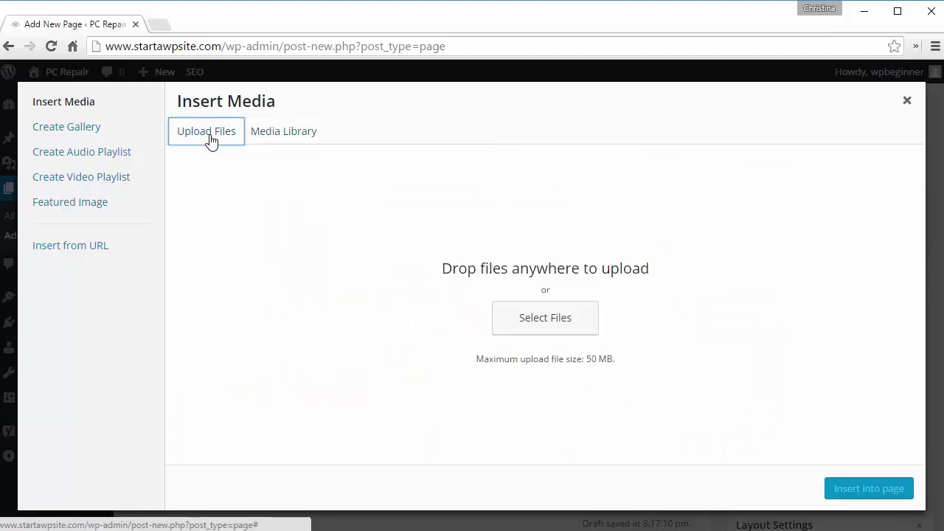
click(558, 329)
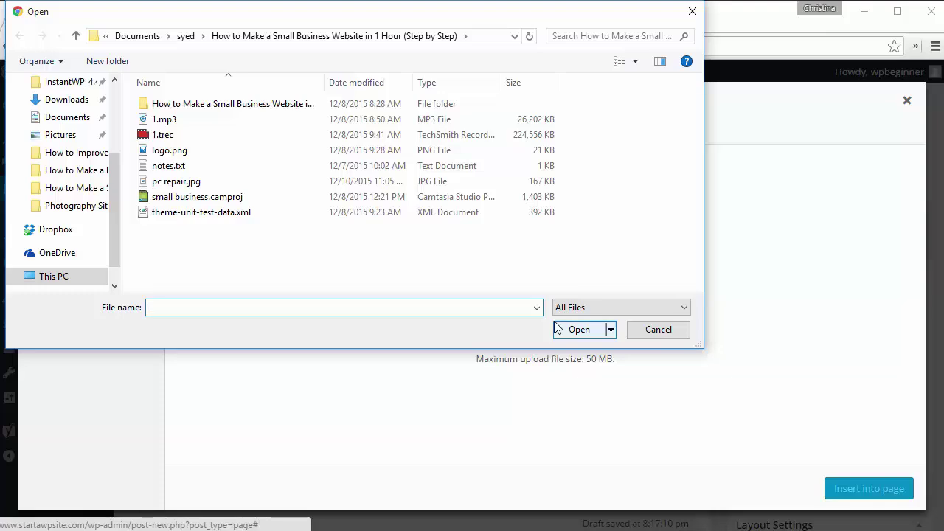
click(174, 184)
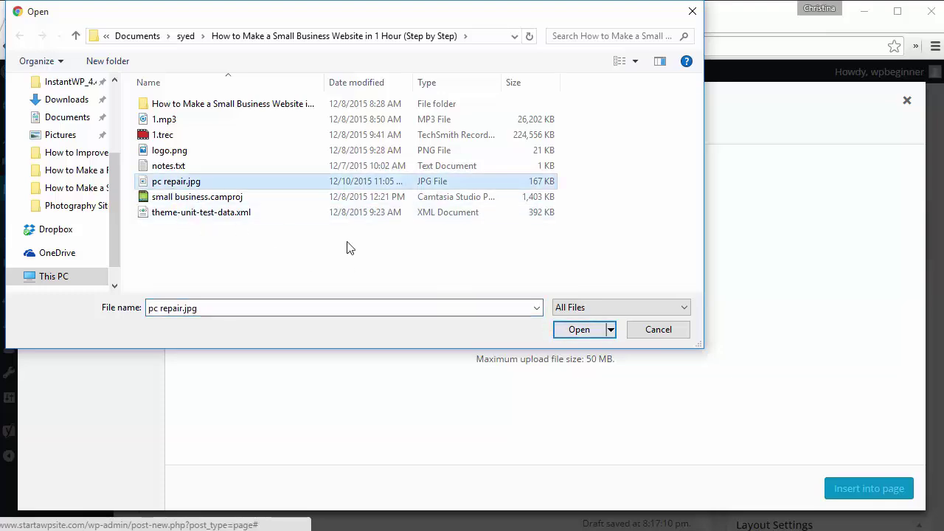
click(569, 332)
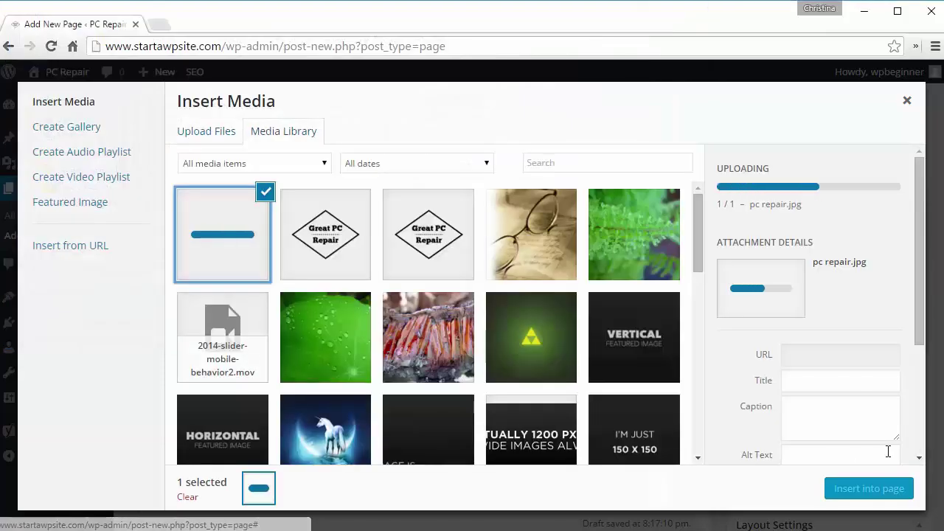
click(862, 491)
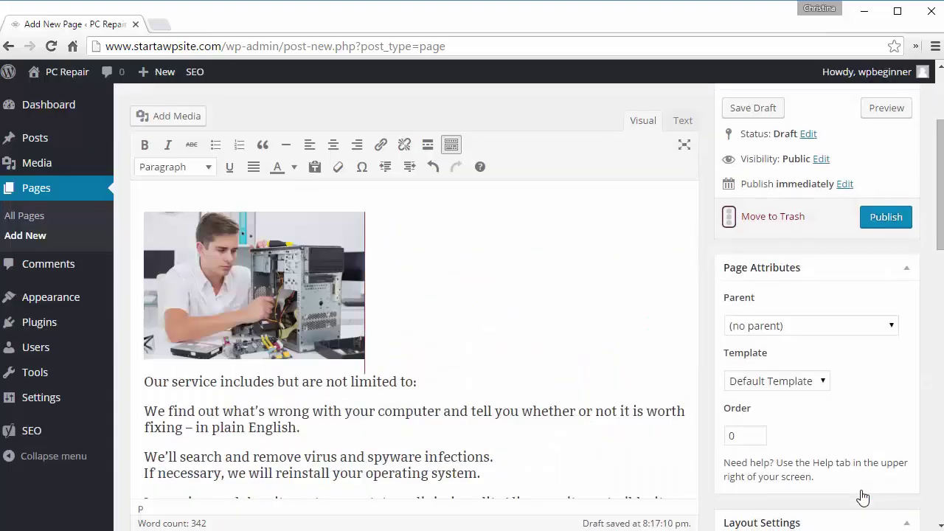
Step: Align the inserted image left so the service text wraps beside it
click(272, 307)
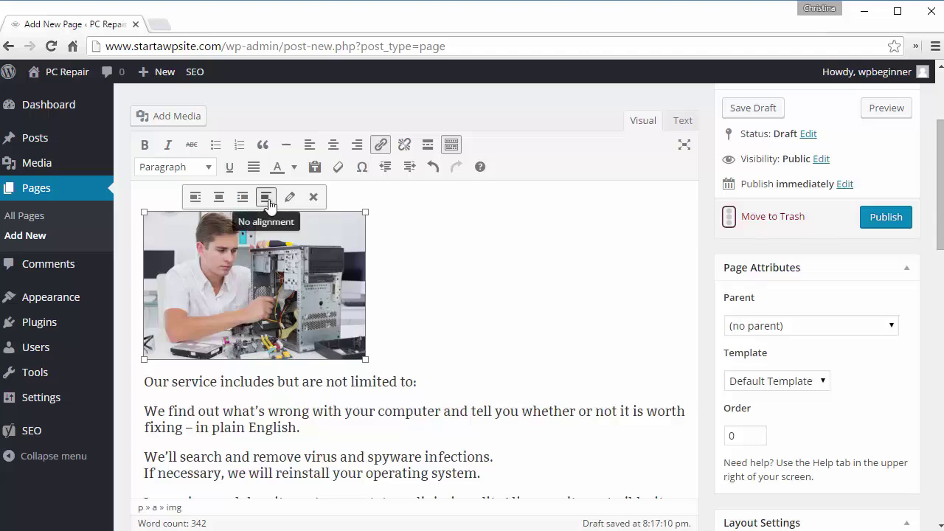
click(196, 198)
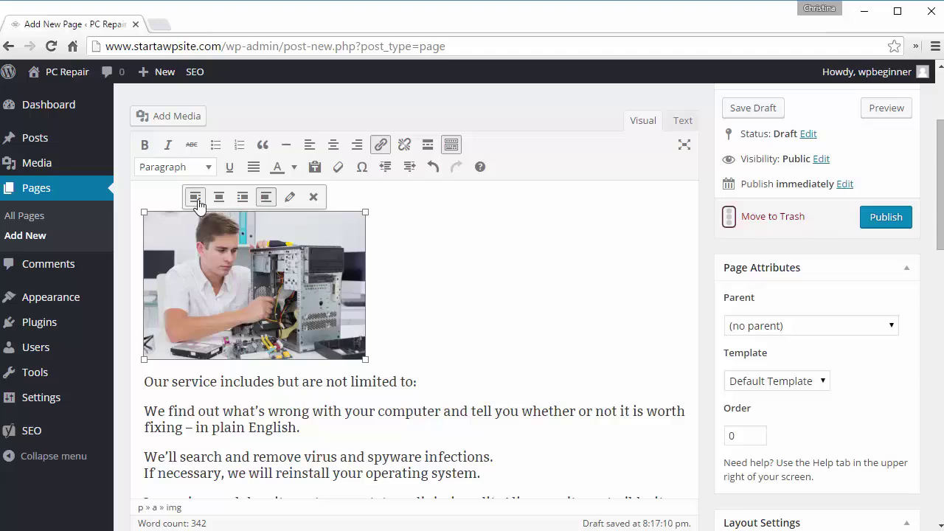
click(199, 199)
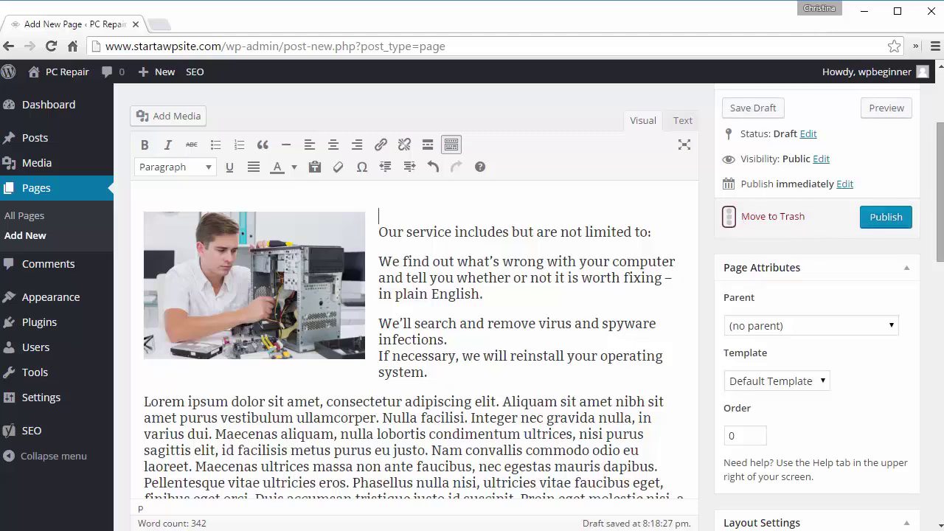
Step: Enter 'pc repair austin tx' as the Yoast focus keyword and review the content analysis
scroll(413, 309, down, 5)
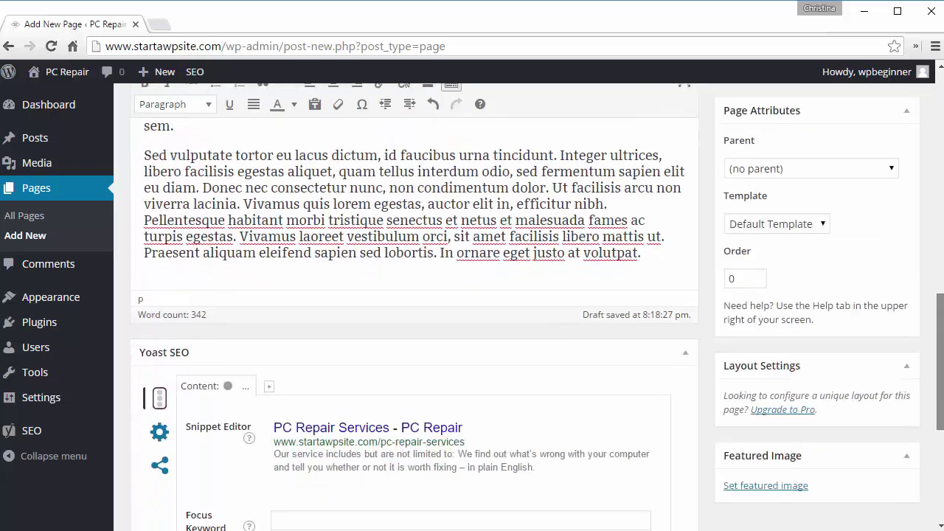
scroll(413, 310, down, 3)
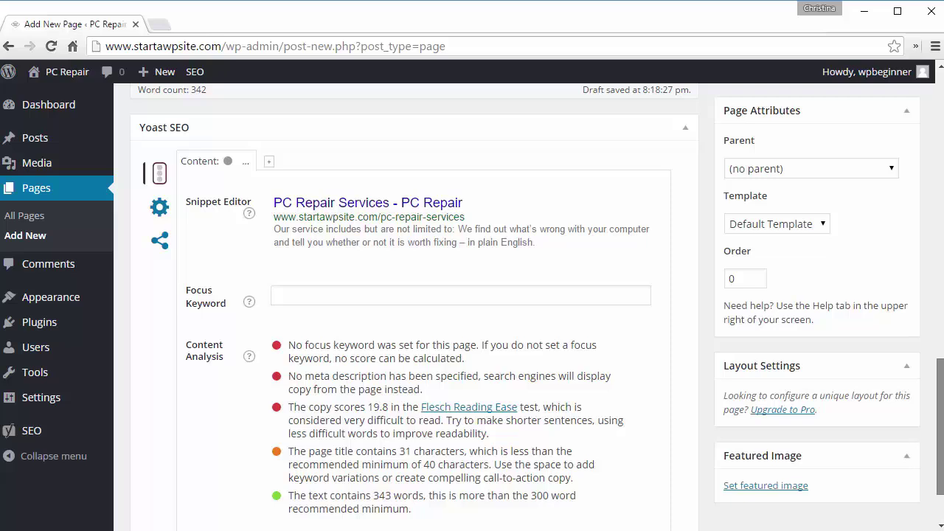
scroll(931, 435, up, 1)
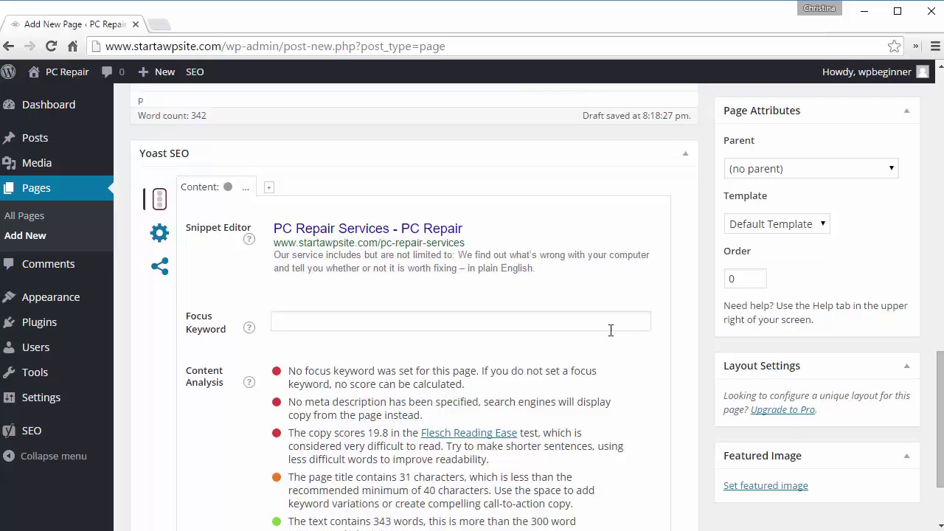
click(527, 320)
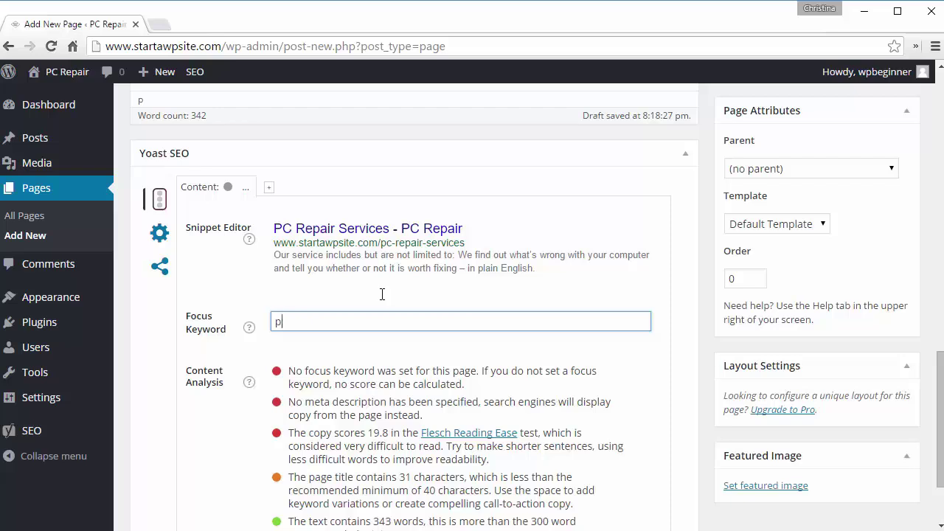
text(pc repair a)
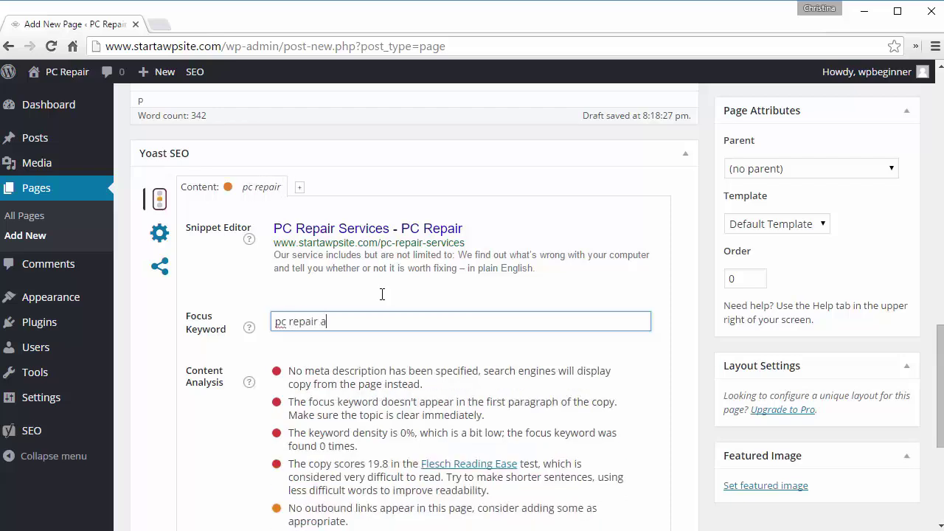
text(ustin tx)
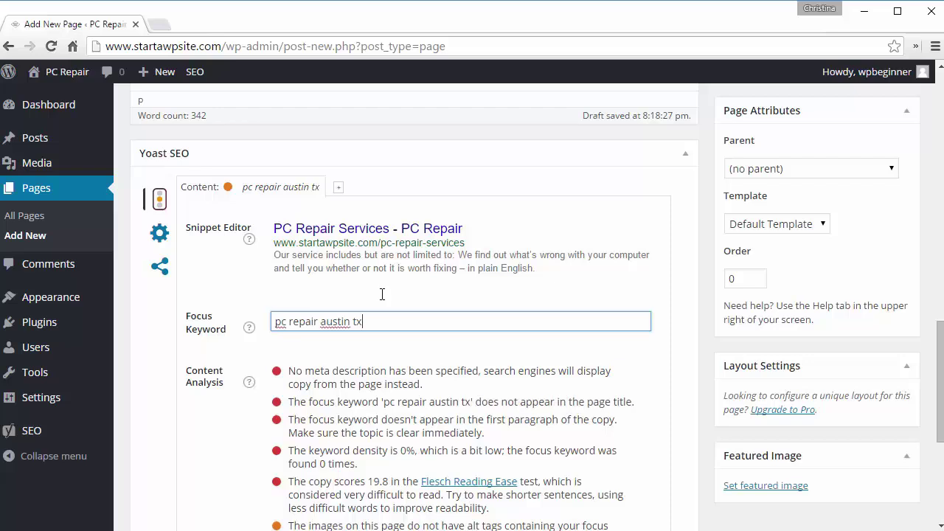
drag(488, 303, 386, 292)
click(382, 300)
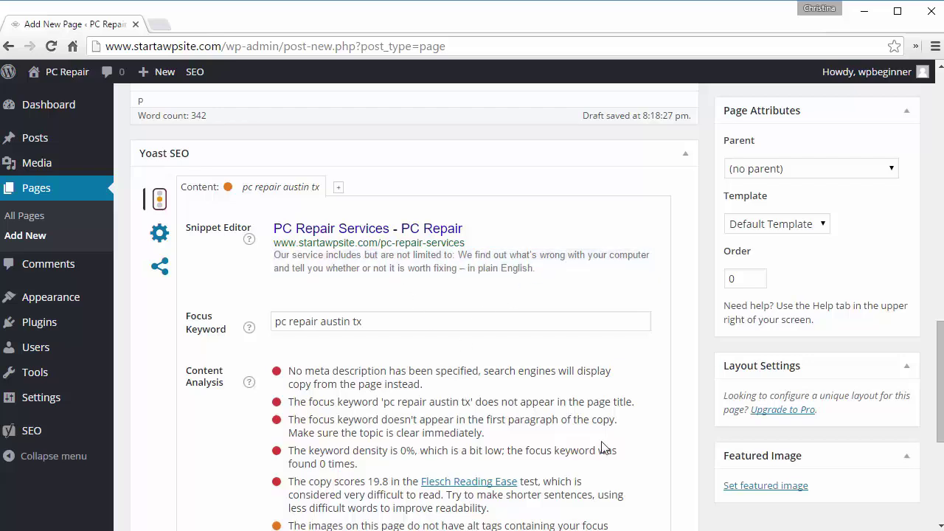
scroll(603, 447, down, 1)
scroll(603, 447, down, 8)
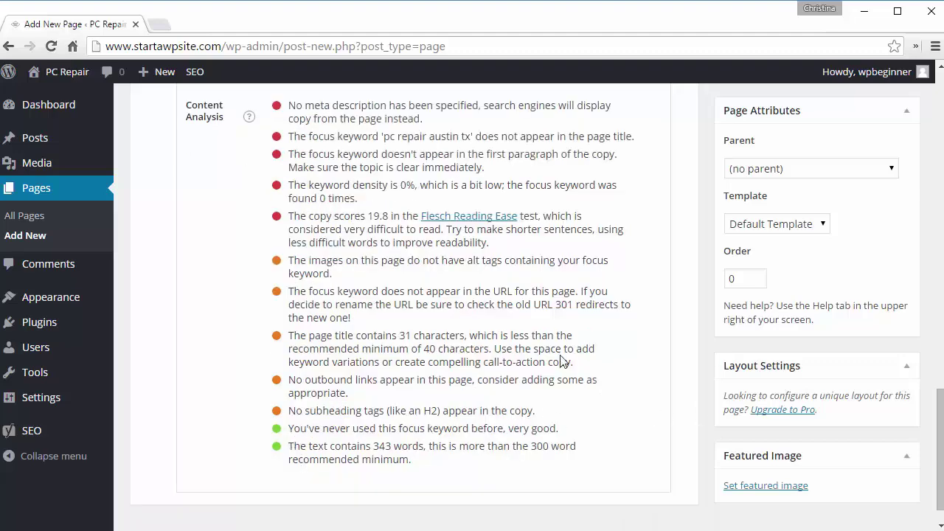
scroll(561, 362, up, 9)
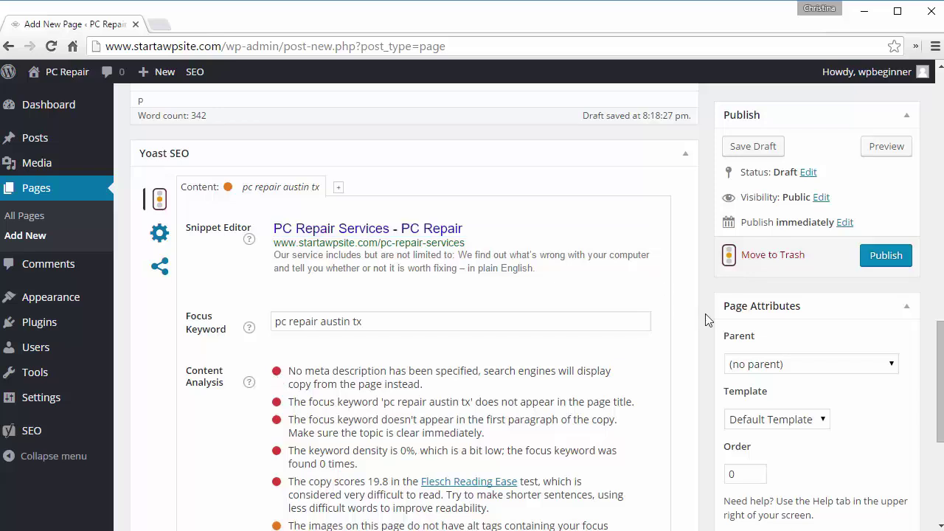
scroll(940, 372, up, 1)
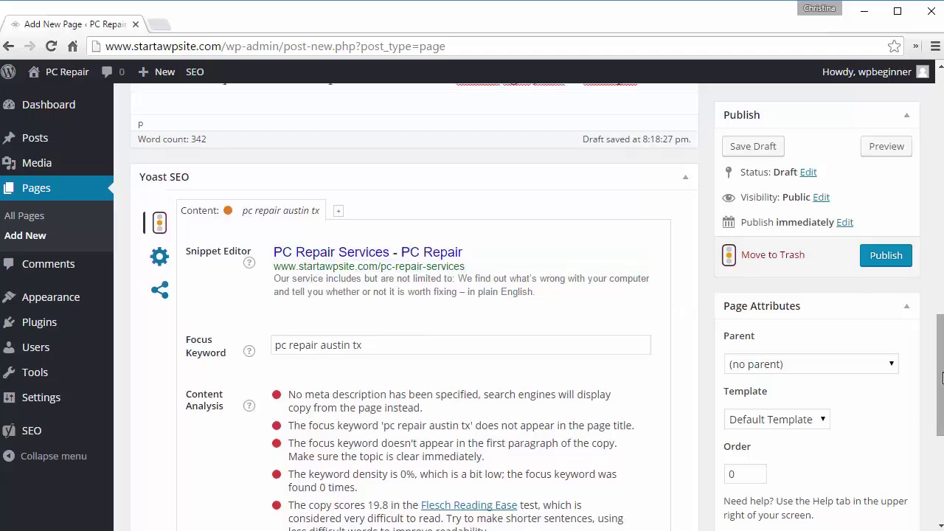
scroll(940, 372, up, 5)
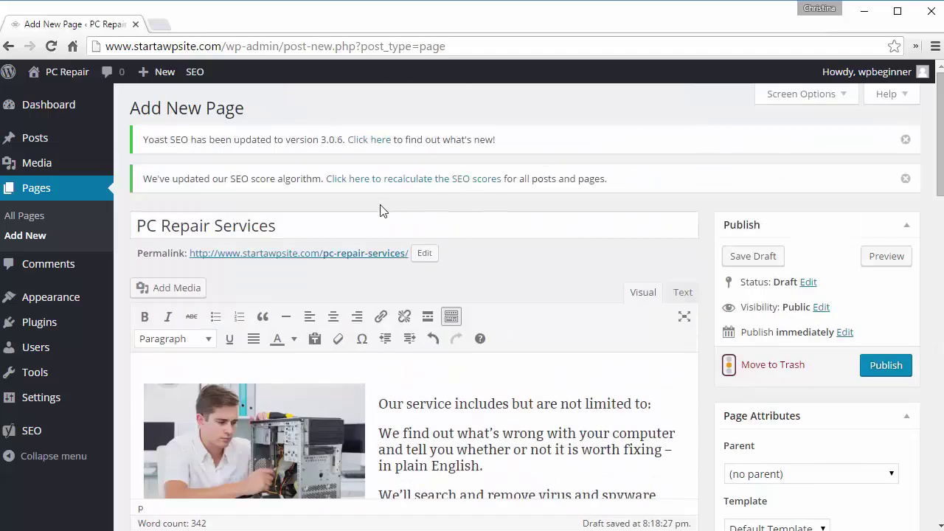
Step: Retitle the page 'PC Repair Austin TX Services' and publish it
click(354, 231)
key(Left)
key(Left)
key(Left)
key(Left)
key(Left)
key(Left)
key(Left)
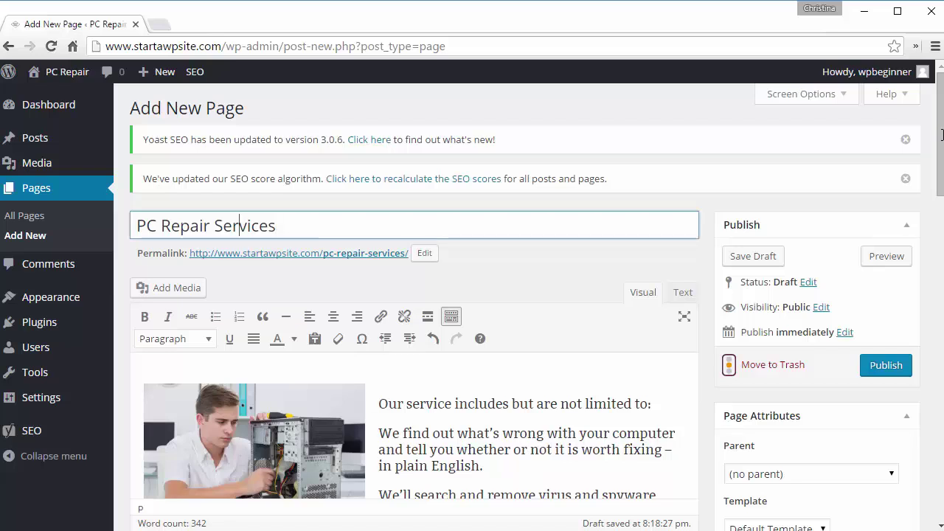
text(Austin Tx)
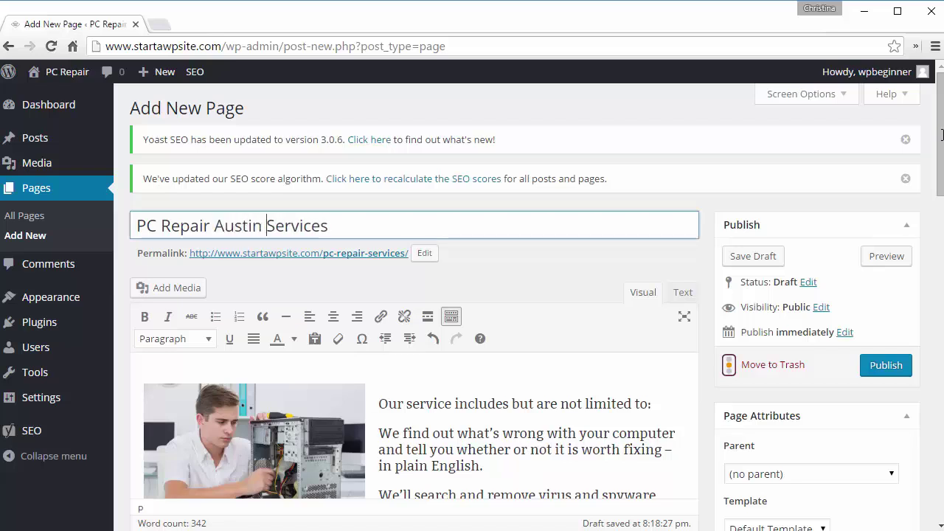
key(BackSpace)
text(X)
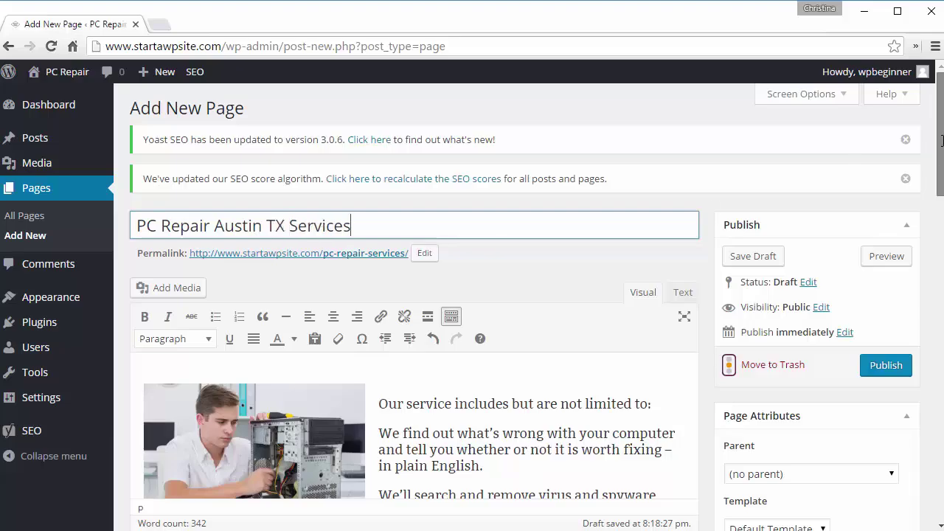
drag(939, 168, 937, 200)
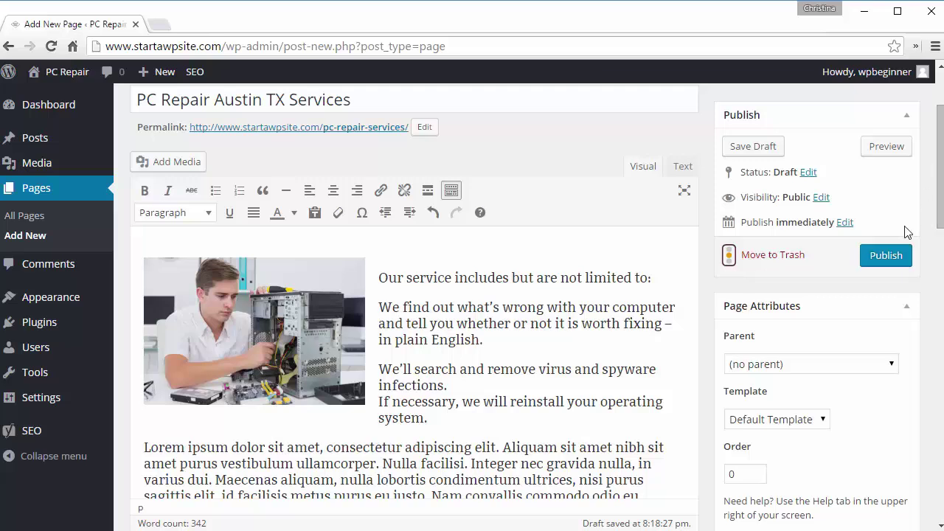
click(882, 260)
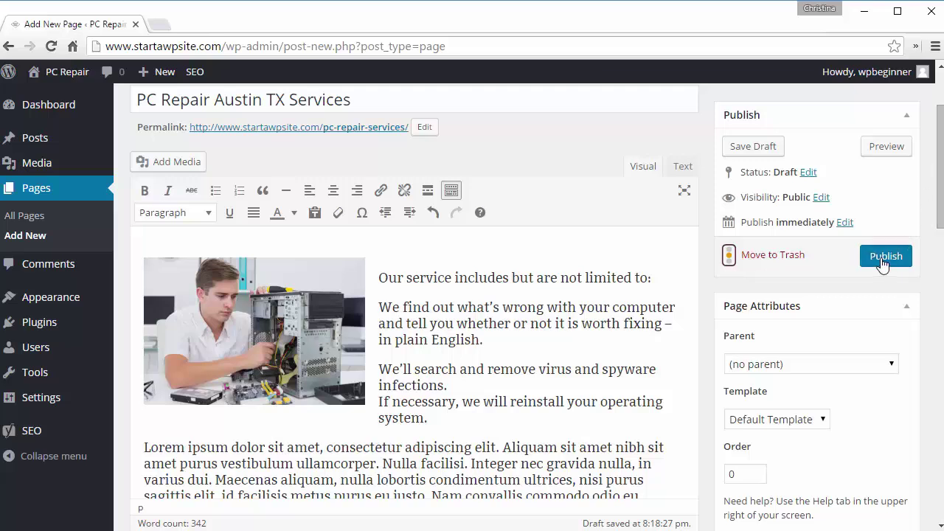
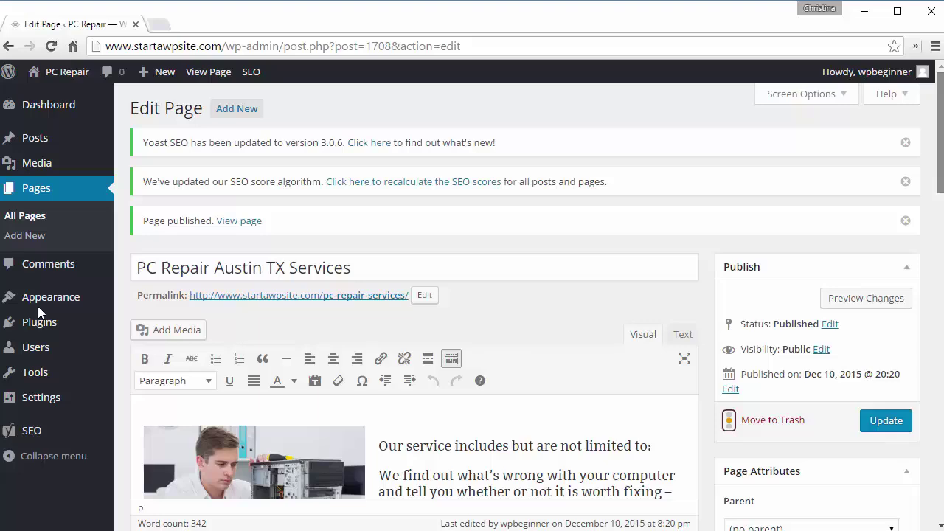
Step: In Appearance > Menus, permanently delete the existing All Pages menu
mouse_move(38, 306)
click(132, 324)
click(136, 359)
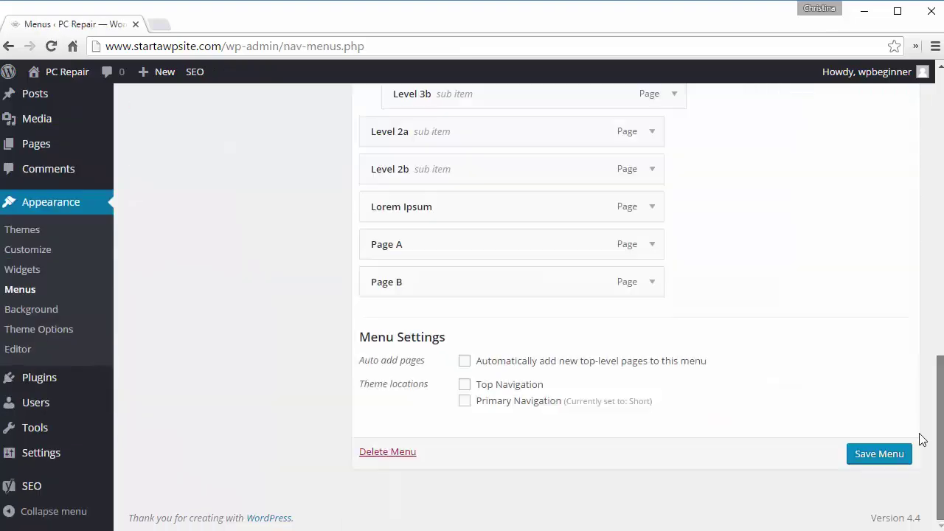
scroll(921, 438, up, 10)
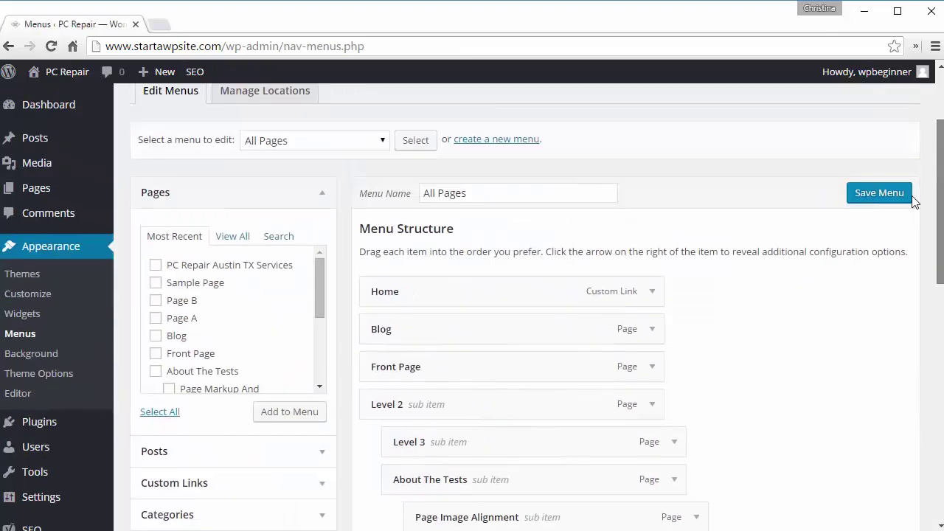
scroll(912, 288, down, 10)
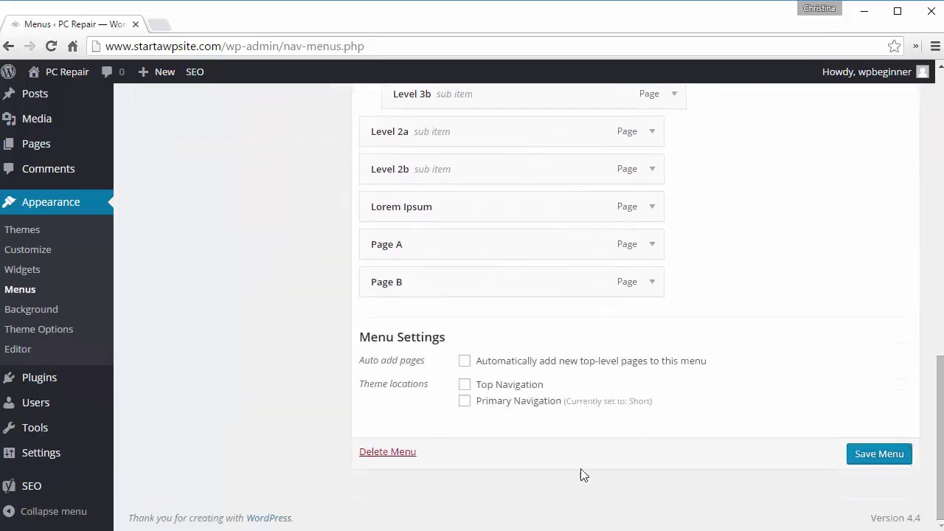
click(387, 456)
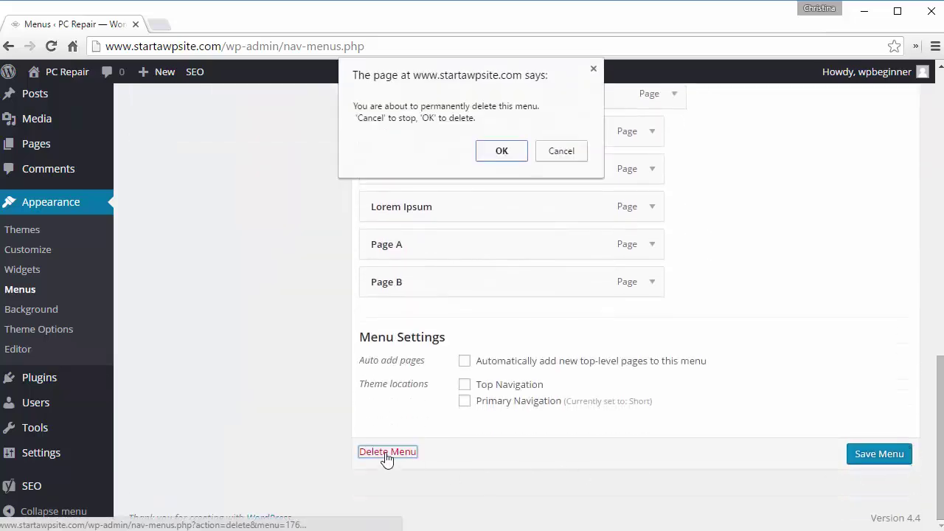
click(516, 158)
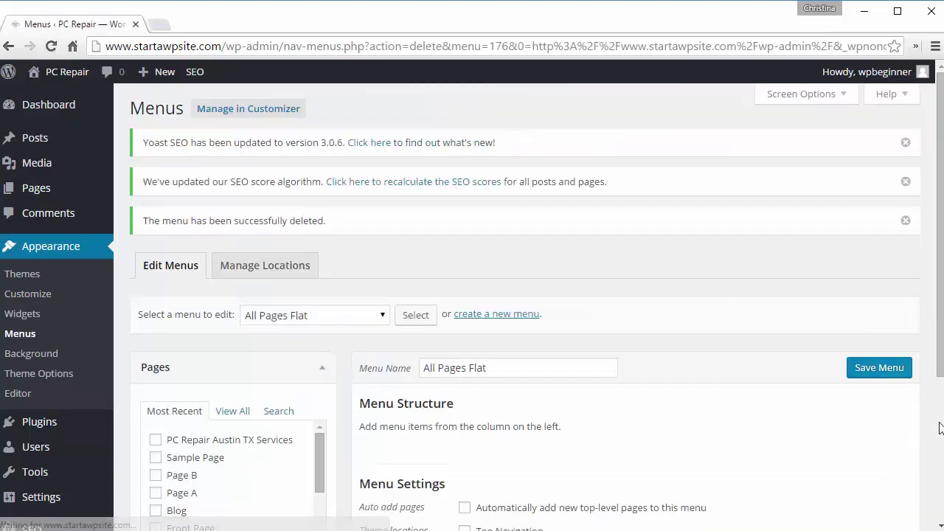
Step: Create a new empty menu named Main
click(468, 314)
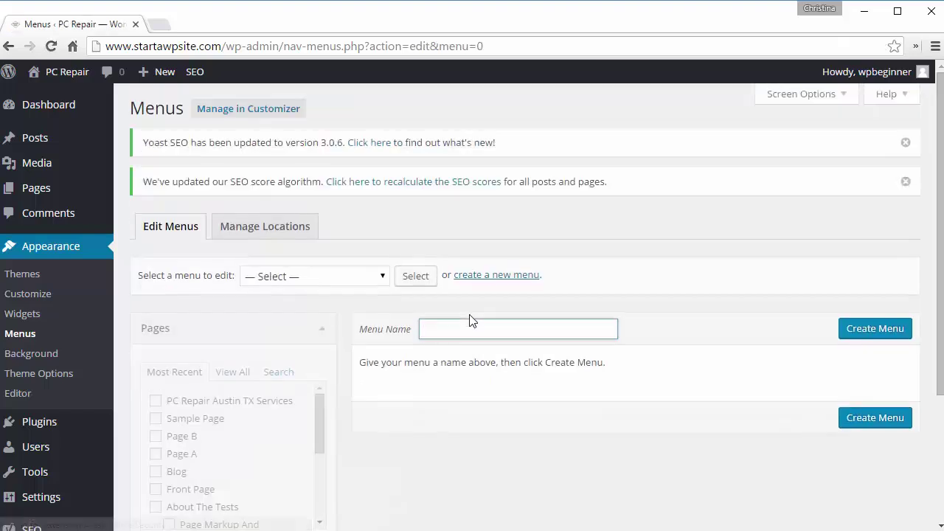
text(MAin)
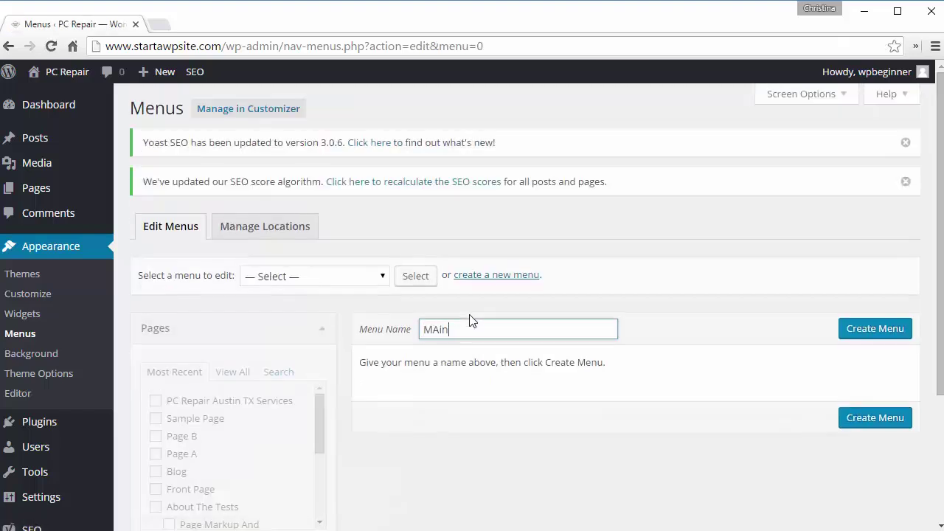
key(Return)
scroll(472, 321, down, 3)
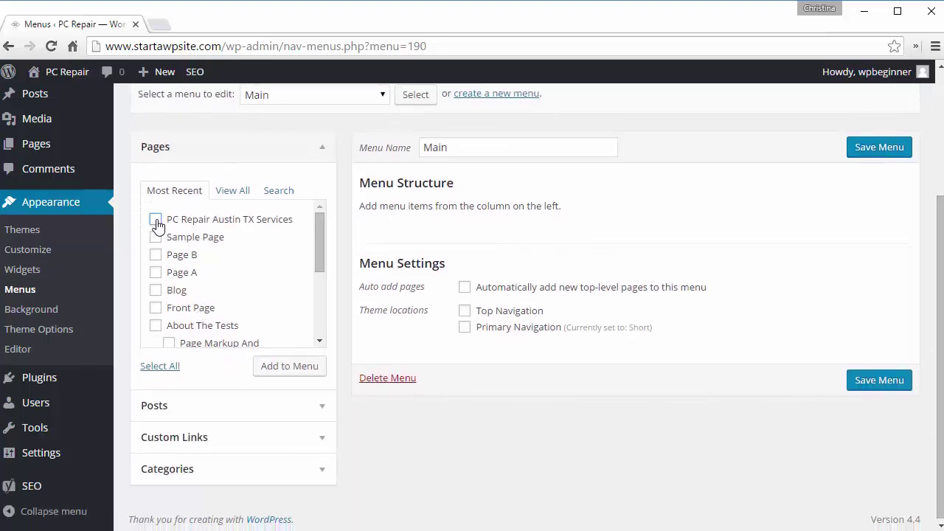
Step: Add the PC Repair Austin TX Services, About The Tests and Front Page pages to Main
click(156, 221)
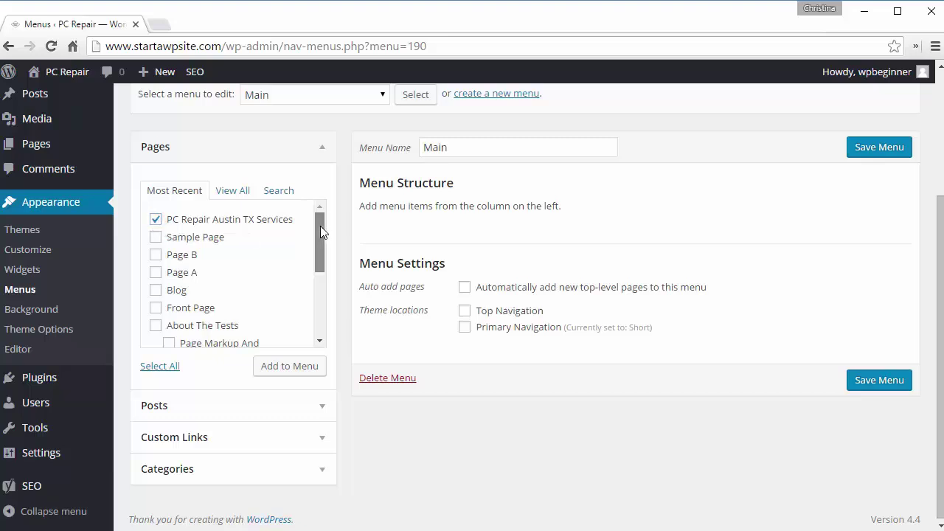
drag(319, 226, 320, 265)
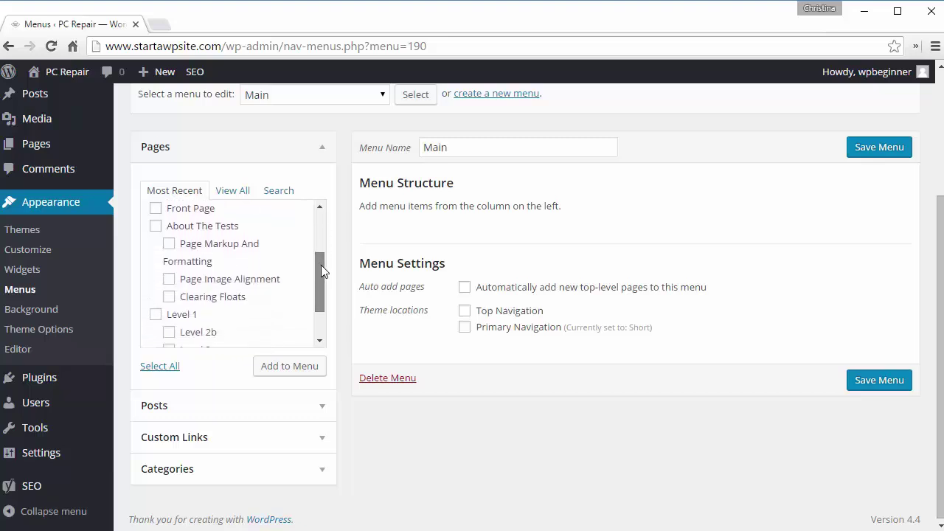
click(155, 225)
drag(315, 268, 306, 223)
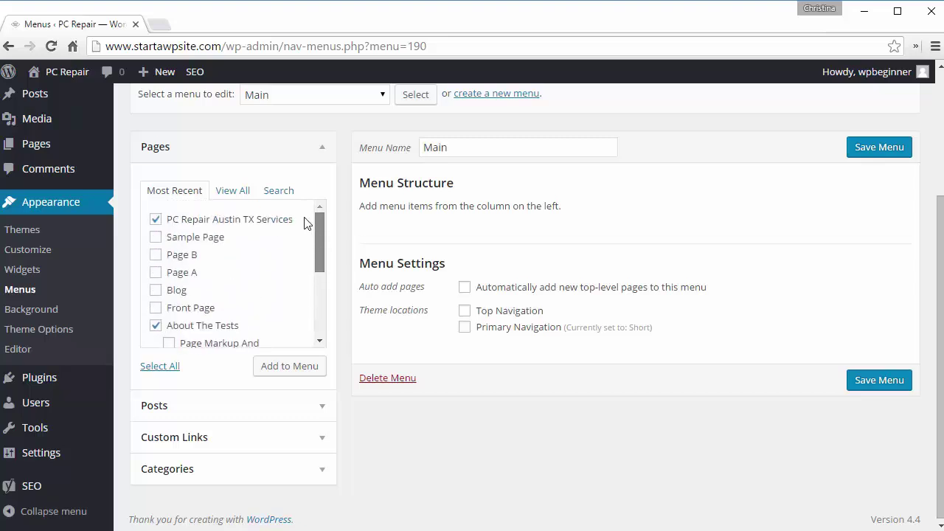
click(156, 307)
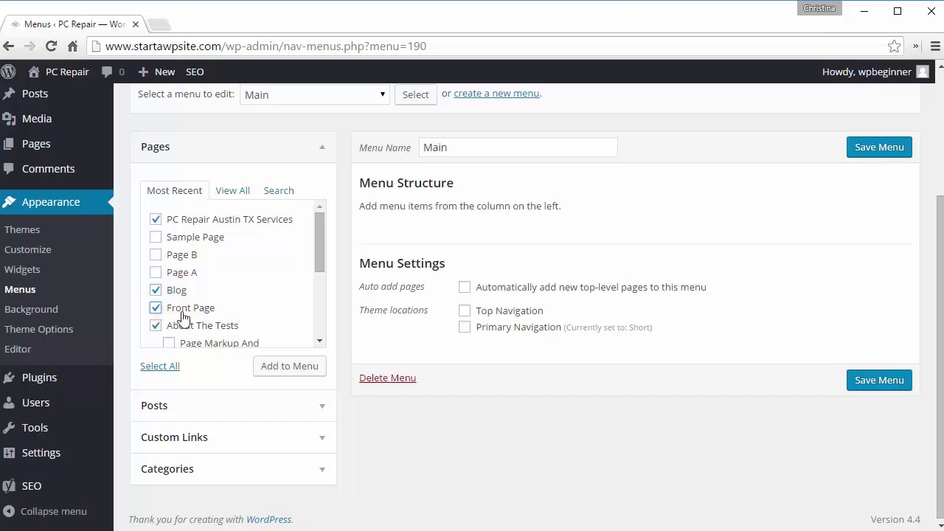
click(283, 365)
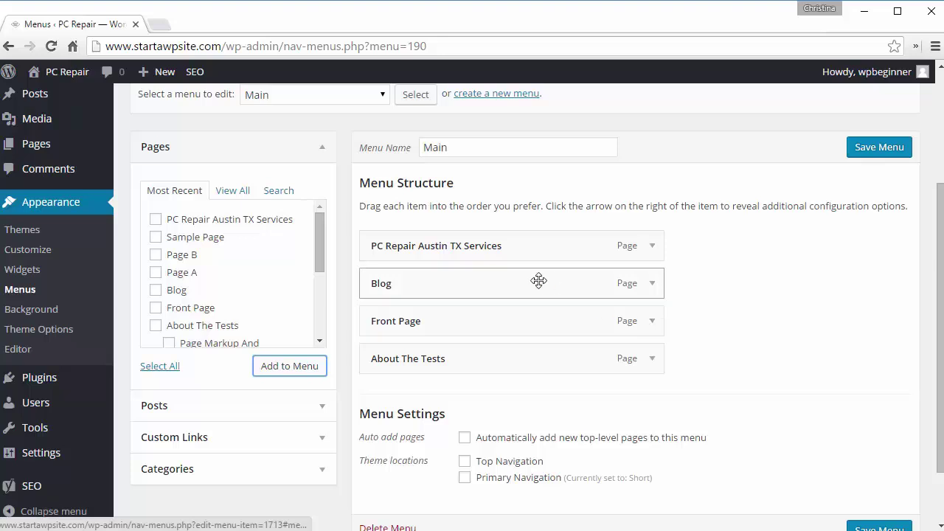
Step: Move Front Page to the top of the menu and relabel it 'Home'
drag(525, 318, 520, 234)
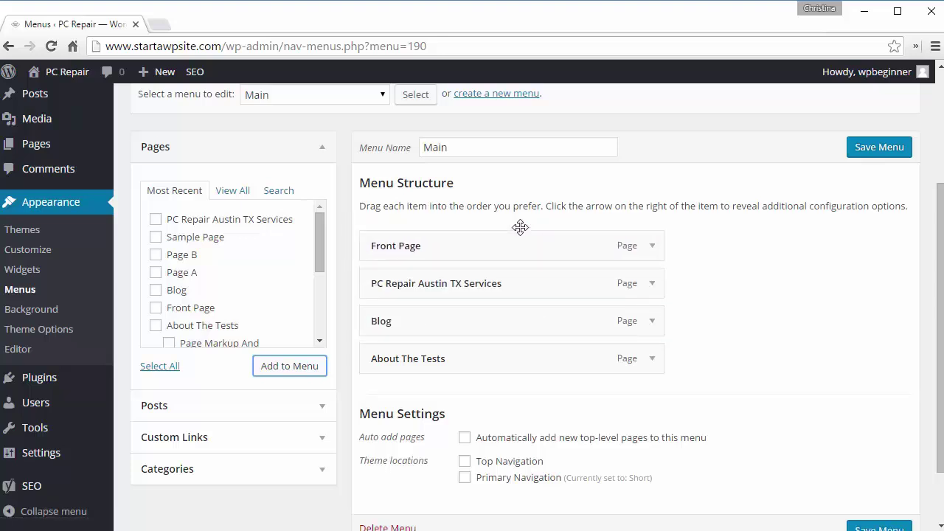
click(651, 246)
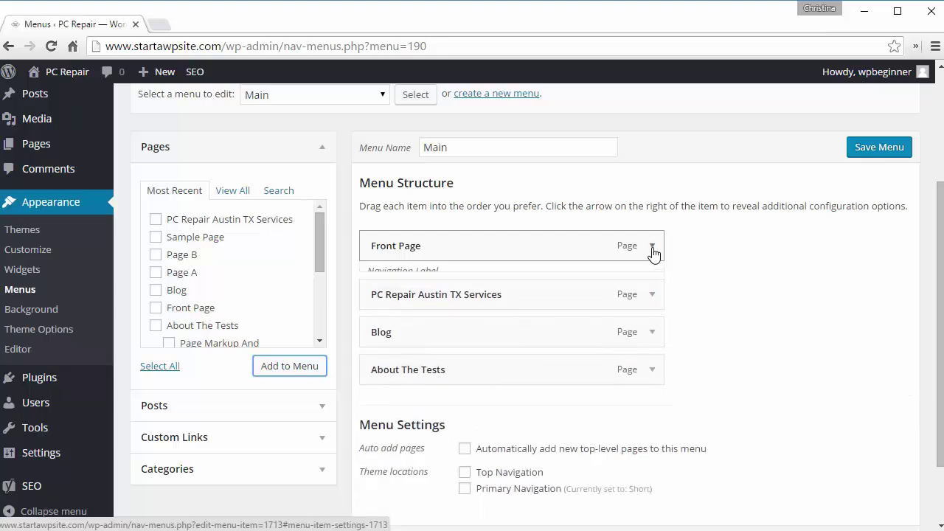
click(652, 246)
click(651, 247)
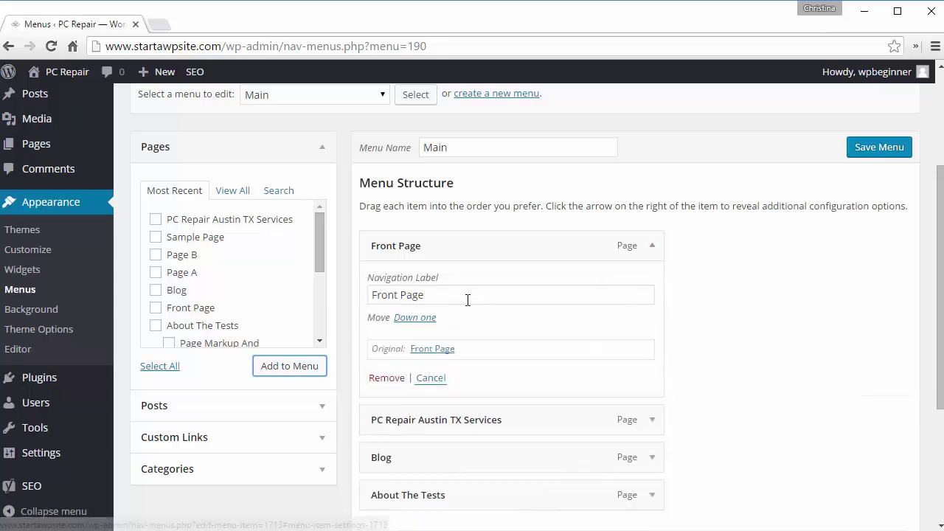
drag(442, 295, 347, 295)
text(Home)
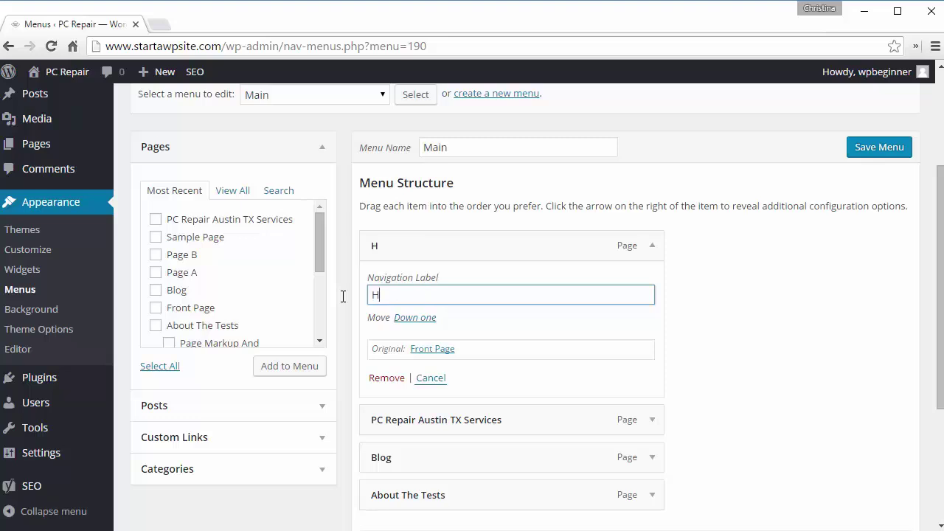
click(733, 349)
Step: Relabel the PC Repair Austin TX Services item 'Services' and save the Main menu
click(653, 421)
drag(509, 469, 364, 469)
text(Services)
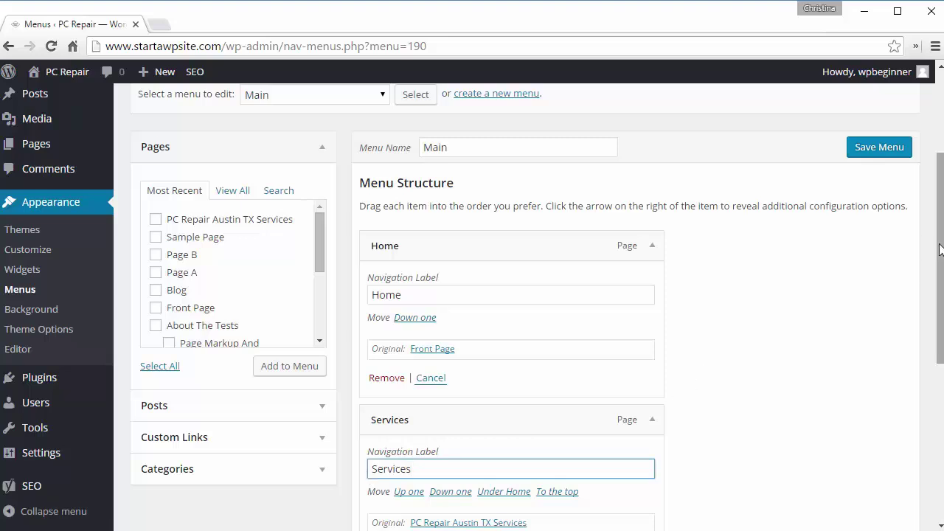
drag(938, 249, 918, 428)
click(876, 459)
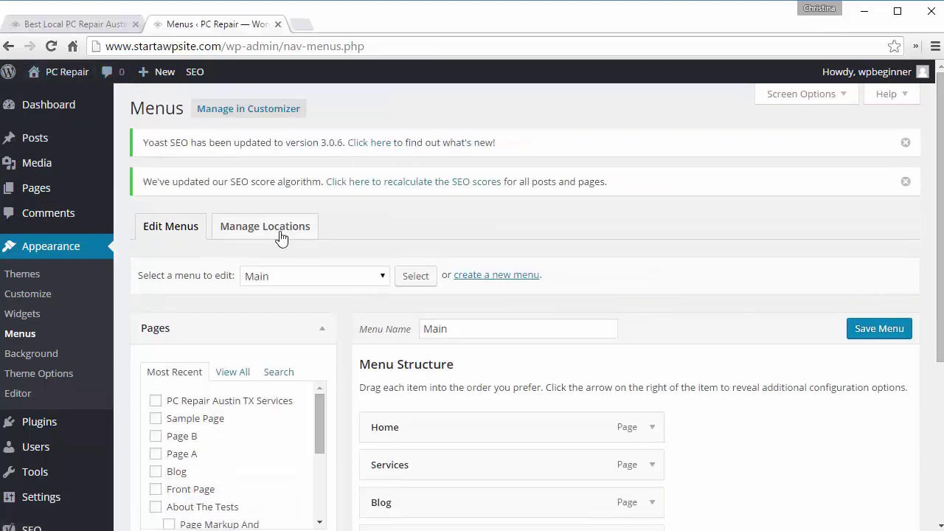
Step: Under Manage Locations, set Primary Navigation to the Main menu and save the change
click(272, 233)
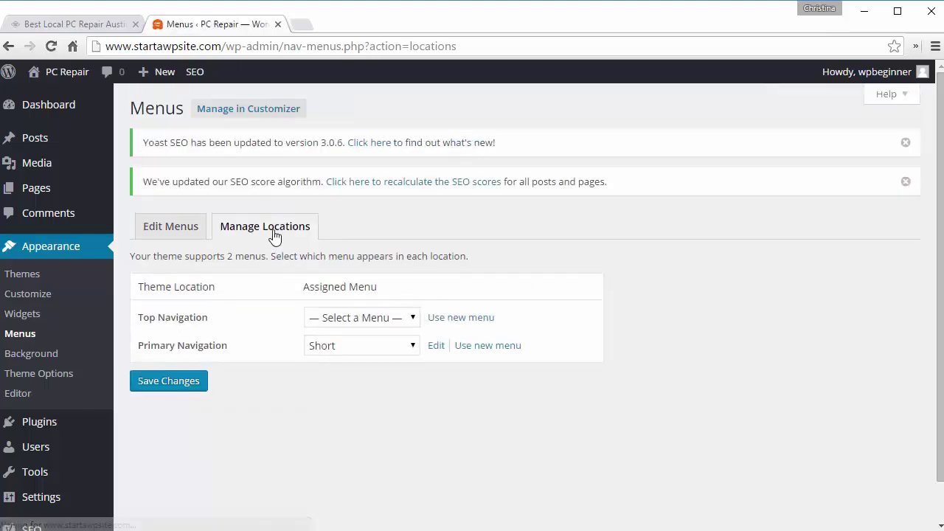
click(341, 351)
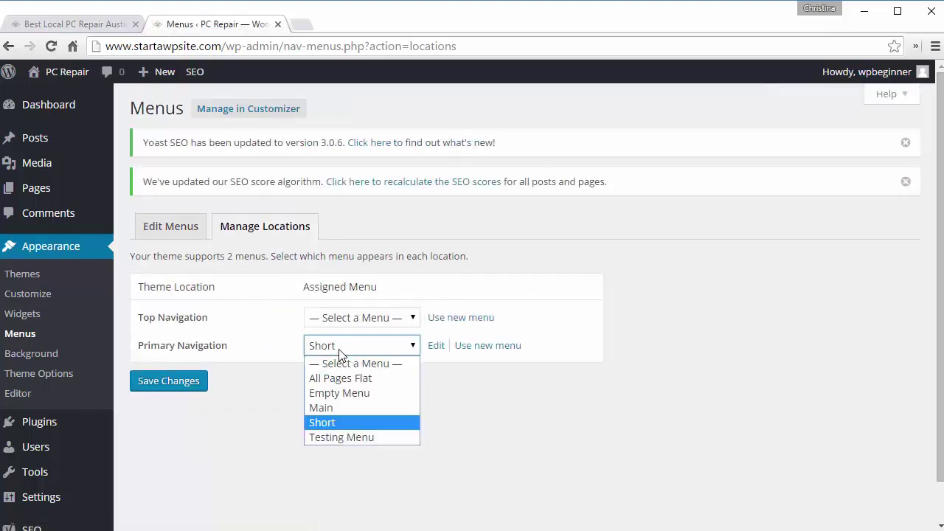
click(336, 409)
click(186, 385)
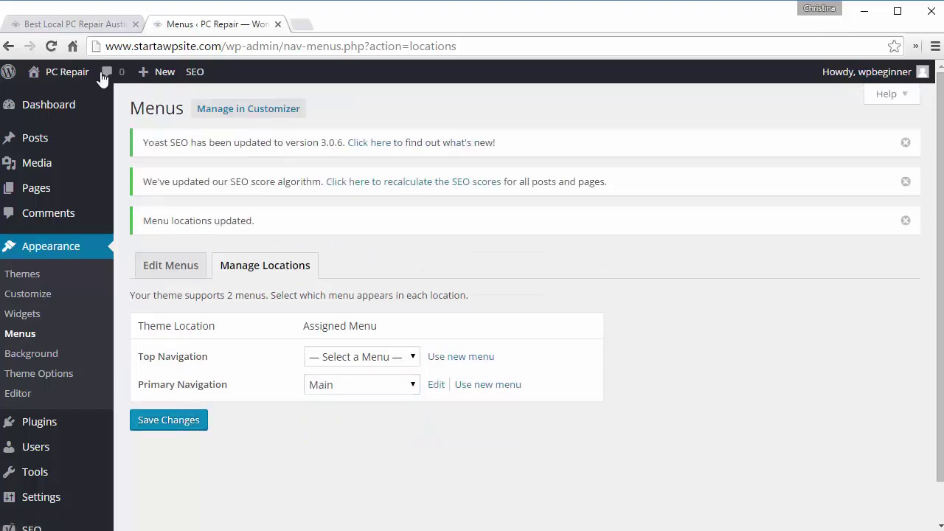
Step: Reload the live site, then open Services and return Home through the new navigation bar
click(74, 25)
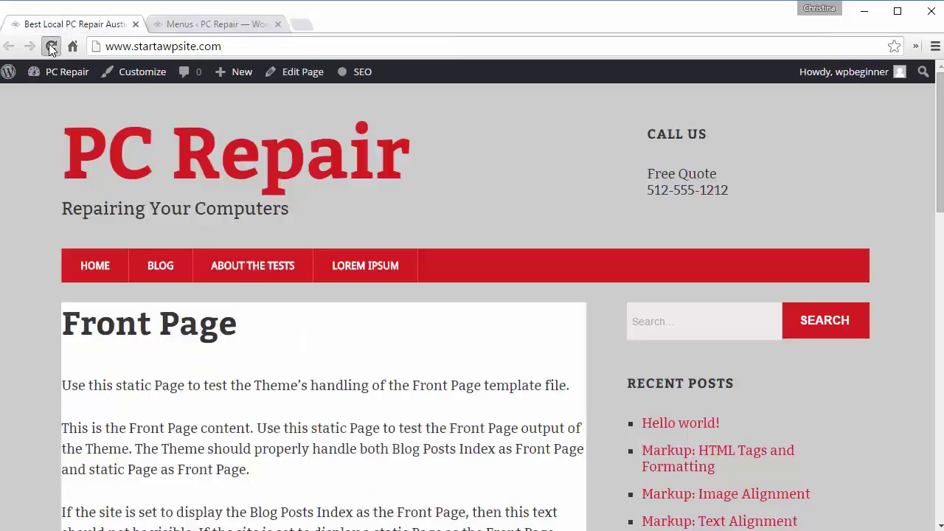
click(51, 45)
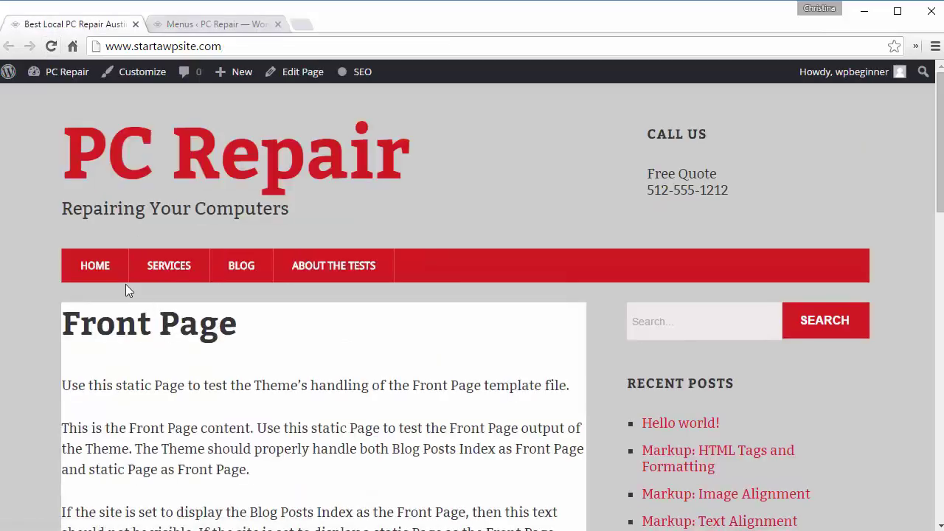
click(163, 269)
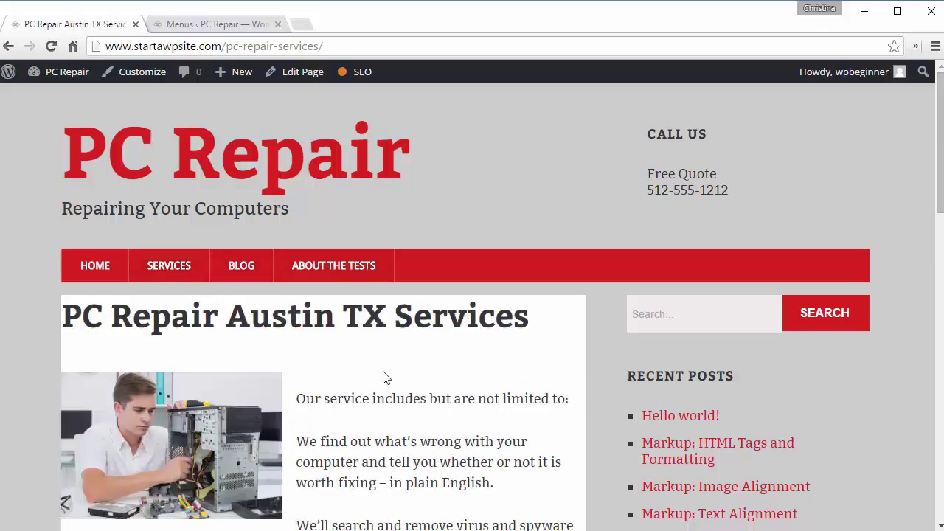
click(87, 274)
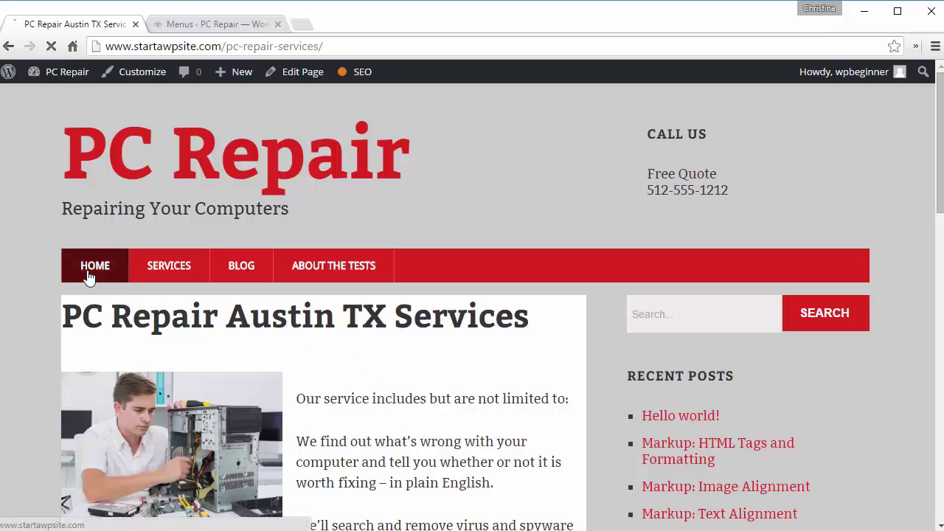